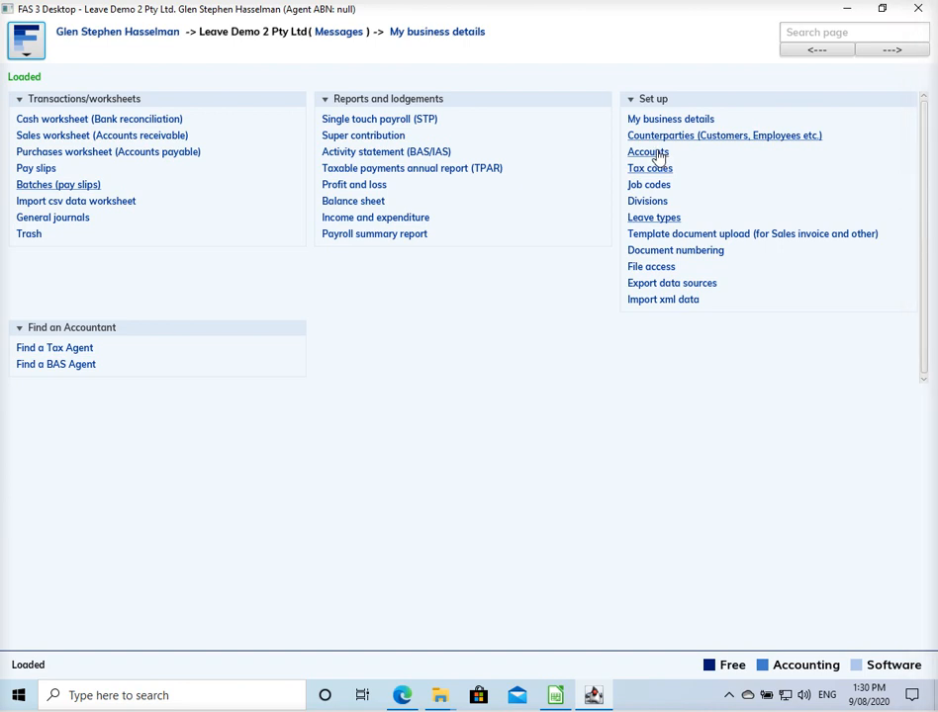
Open the Rostered Day Off (RDO) Taken account from the business's account list and check its full name.
{"action": "left_click", "coordinate": [656, 154]}
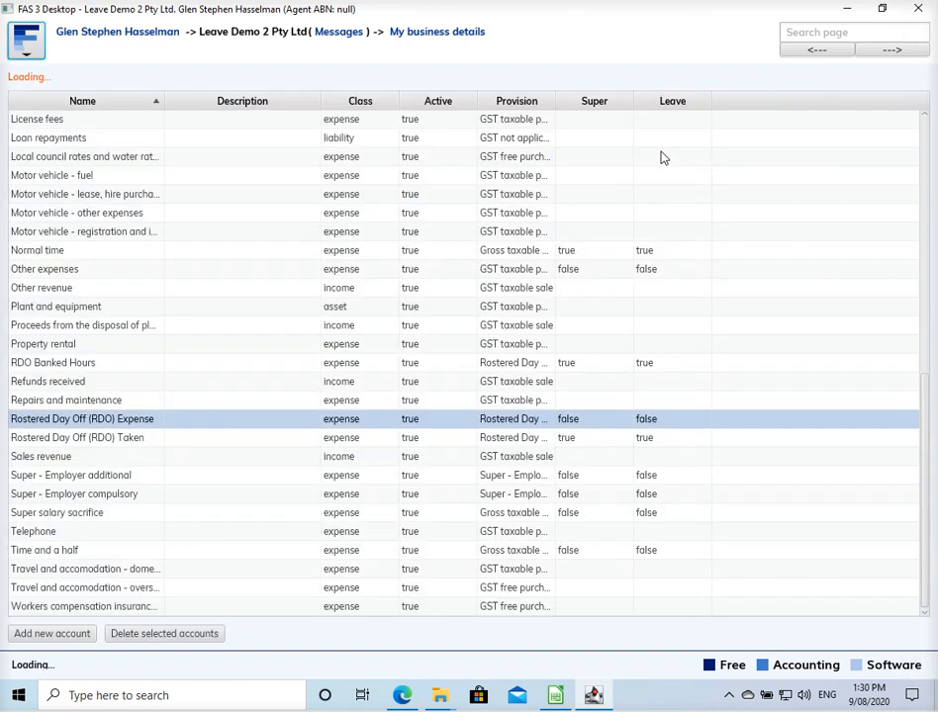
{"action": "left_click", "coordinate": [148, 441]}
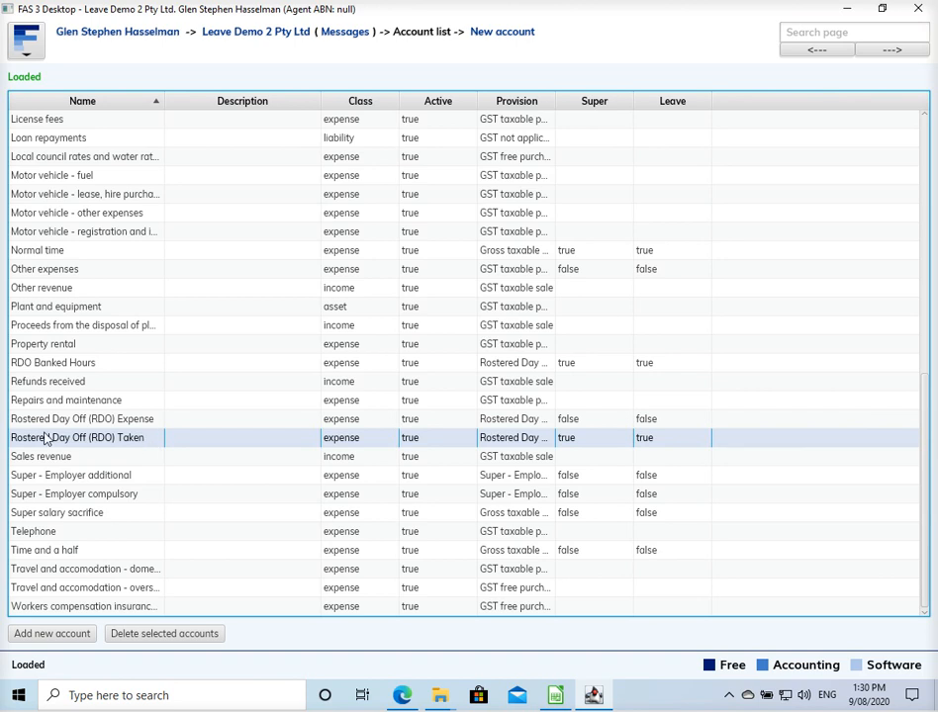
{"action": "double_click", "coordinate": [134, 439]}
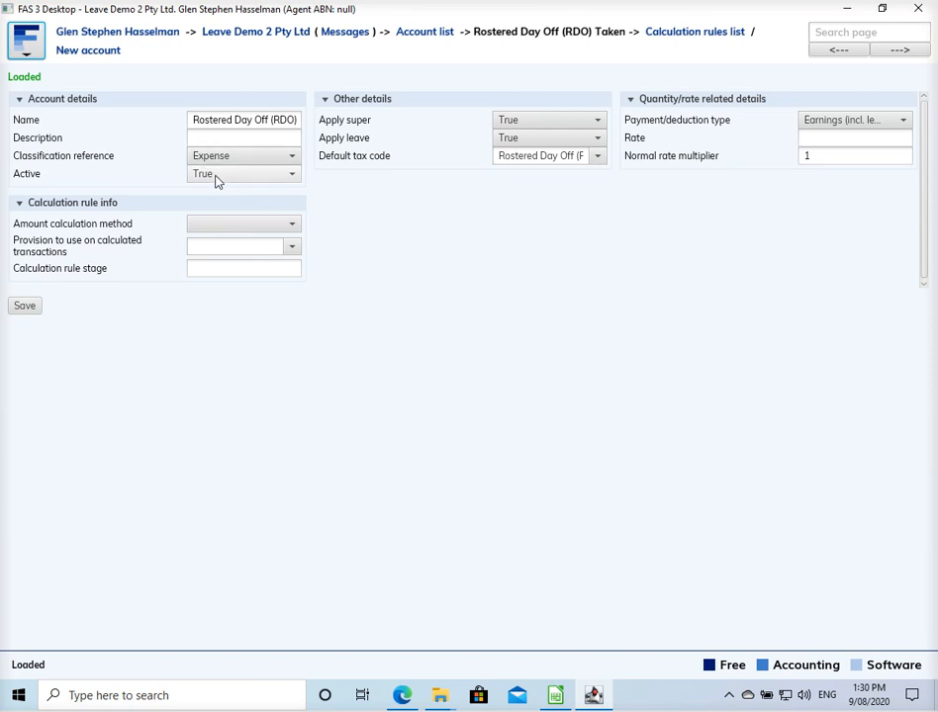
{"action": "left_click_drag", "start_coordinate": [285, 120], "coordinate": [322, 129]}
{"action": "left_click", "coordinate": [291, 122]}
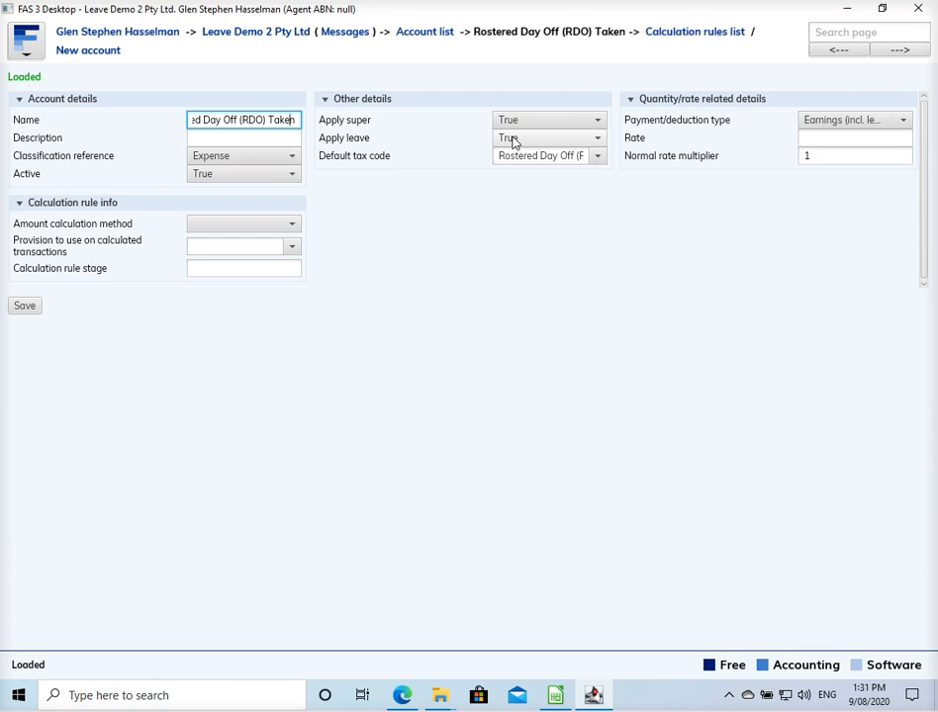
Review the RDO Taken account's default tax code, payment/deduction type and normal rate multiplier.
{"action": "left_click", "coordinate": [598, 156]}
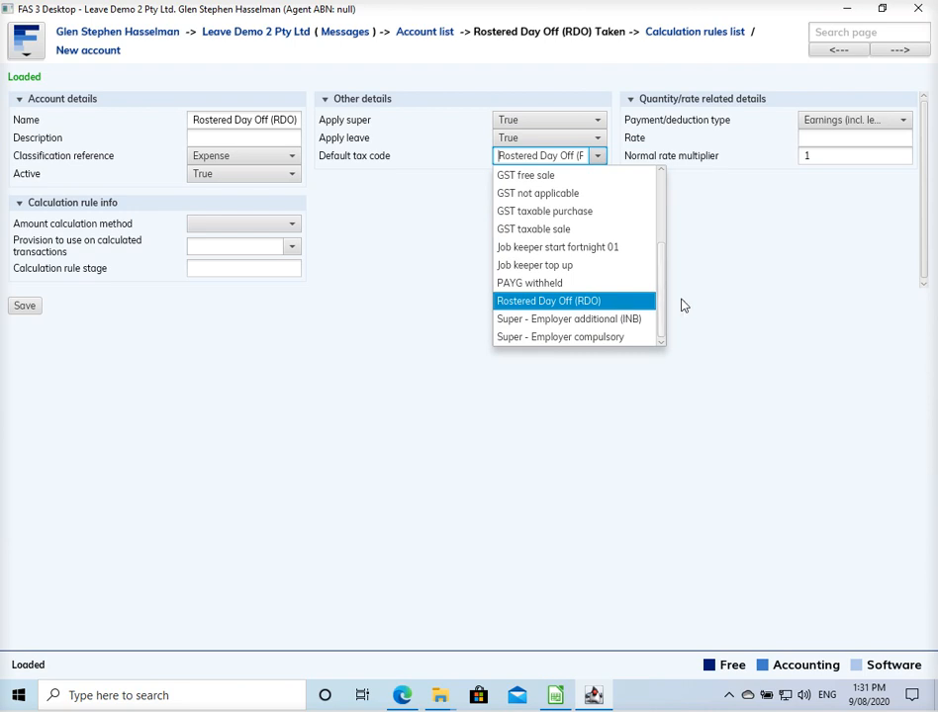
{"action": "left_click", "coordinate": [731, 296]}
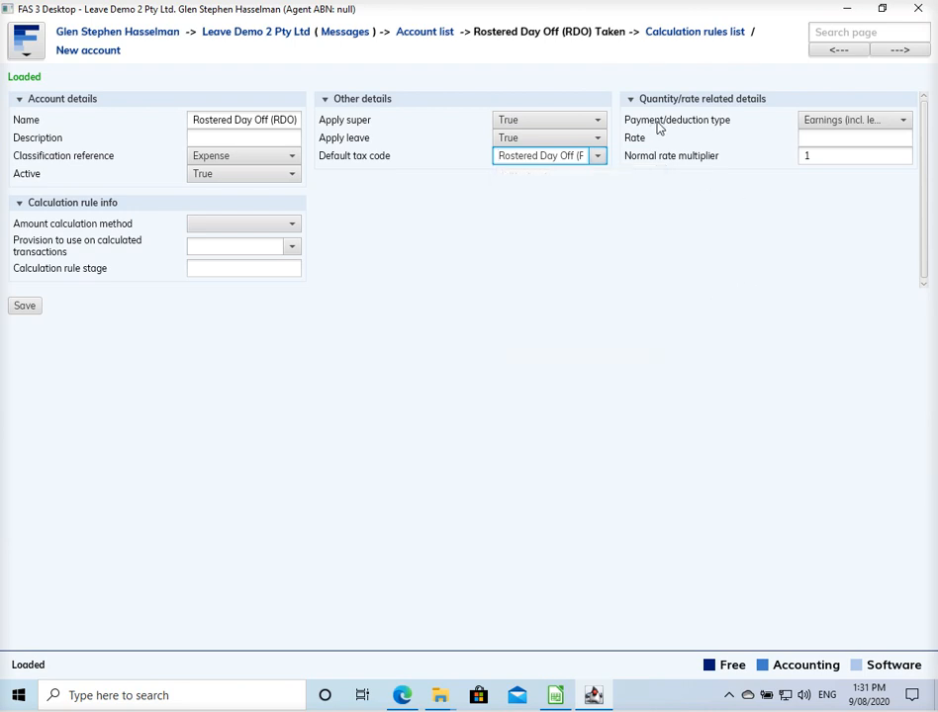
{"action": "left_click", "coordinate": [828, 122]}
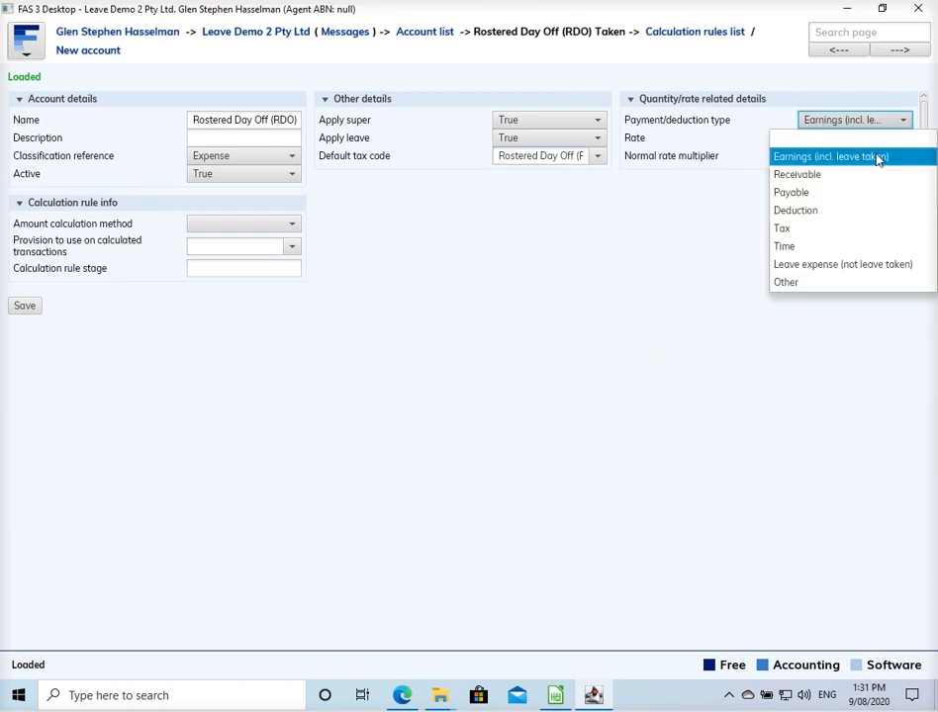
{"action": "left_click", "coordinate": [879, 123]}
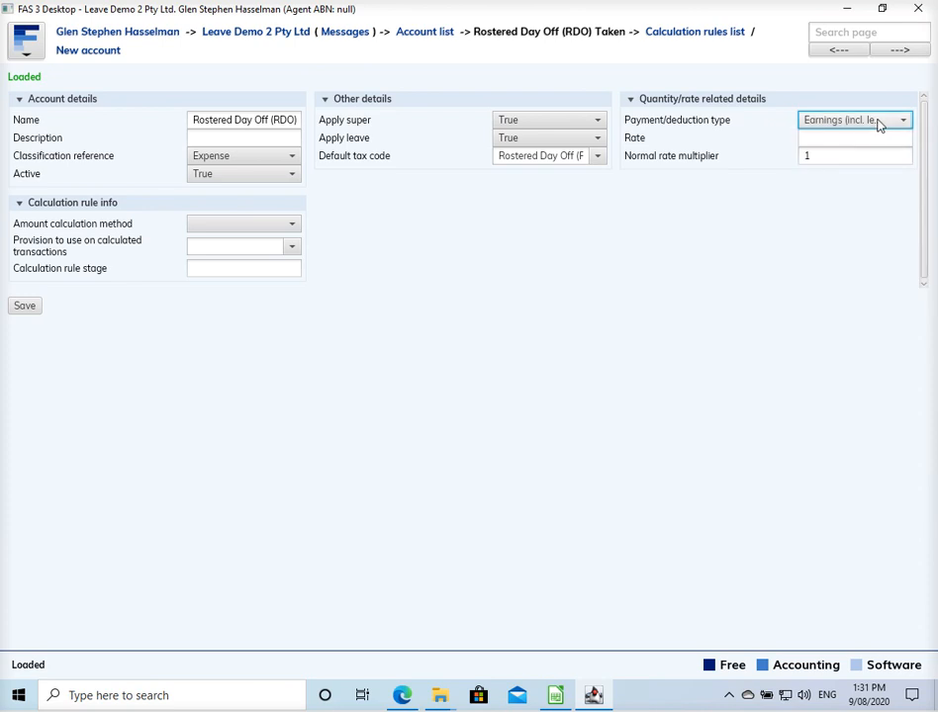
{"action": "left_click", "coordinate": [821, 157]}
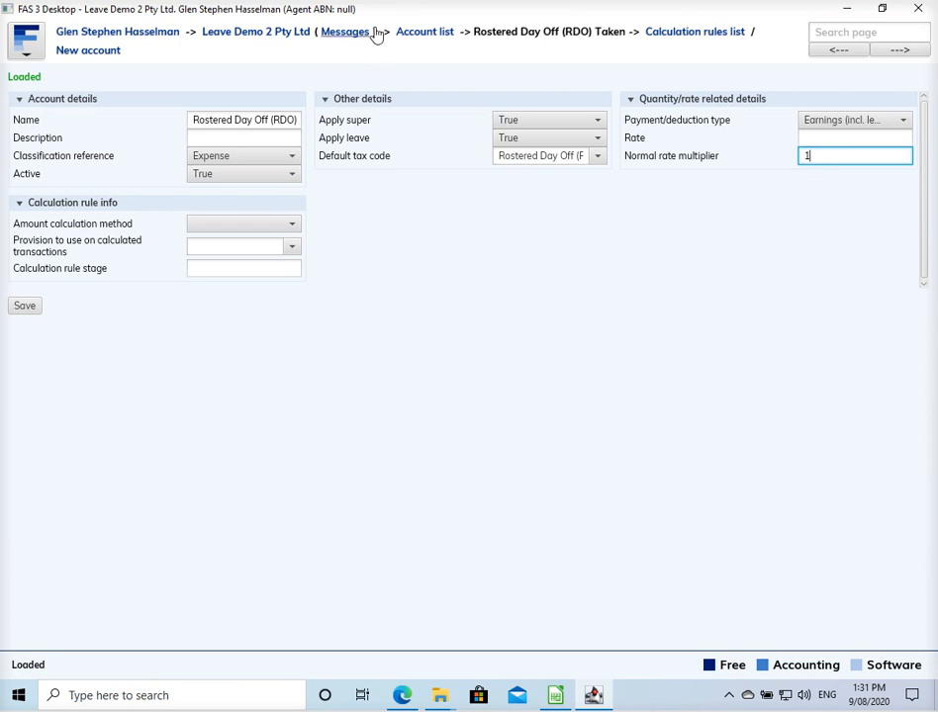
Open the RDO Banked Hours account from the account list and review its default tax code options.
{"action": "left_click", "coordinate": [420, 32]}
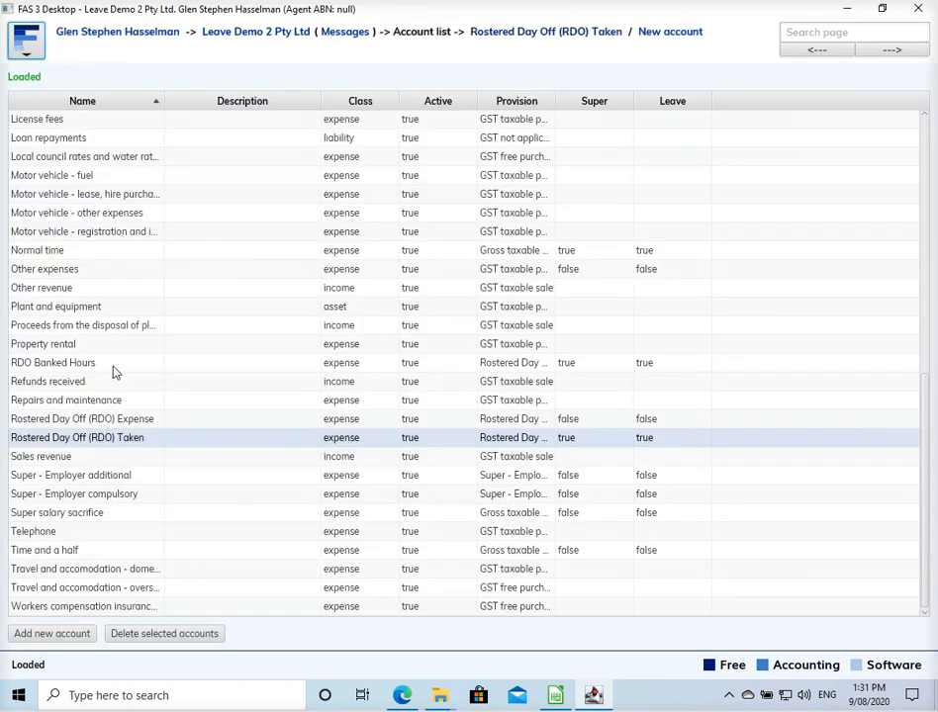
{"action": "left_click", "coordinate": [113, 365]}
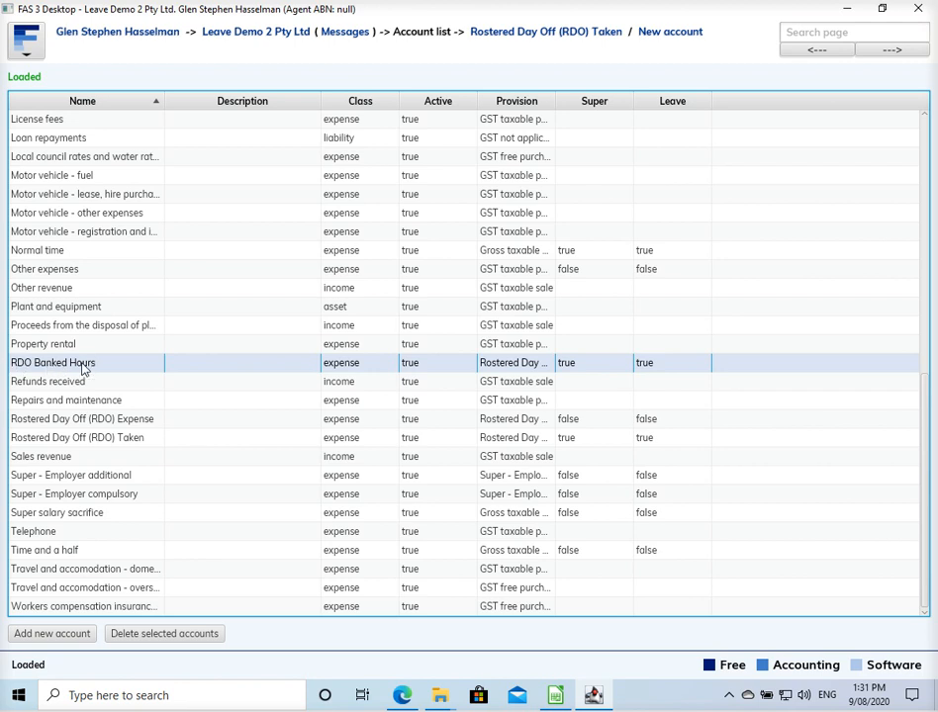
{"action": "double_click", "coordinate": [83, 366]}
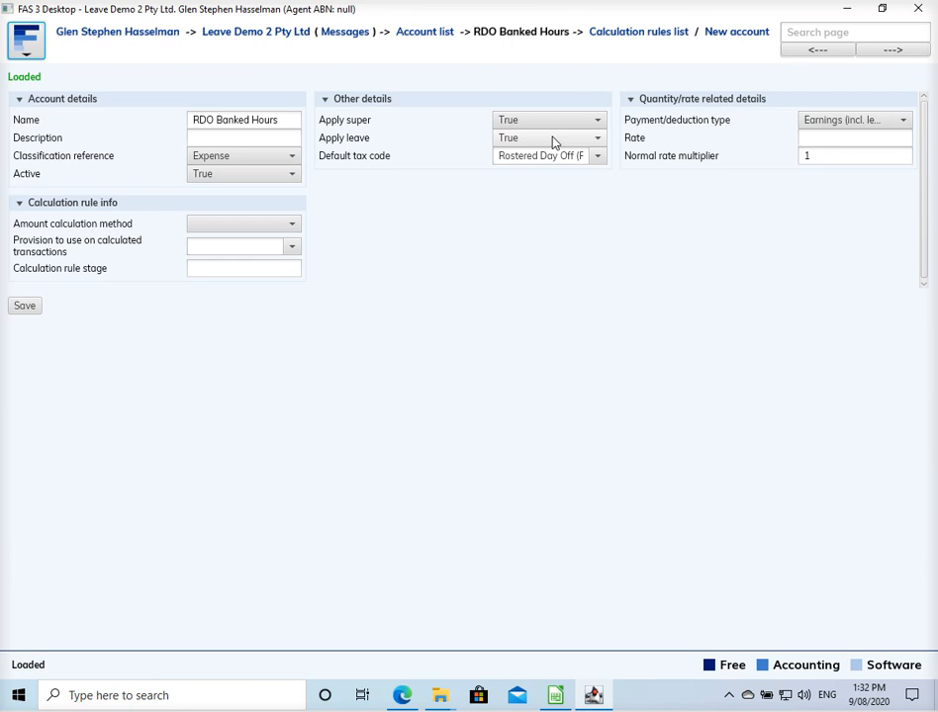
{"action": "left_click", "coordinate": [597, 156]}
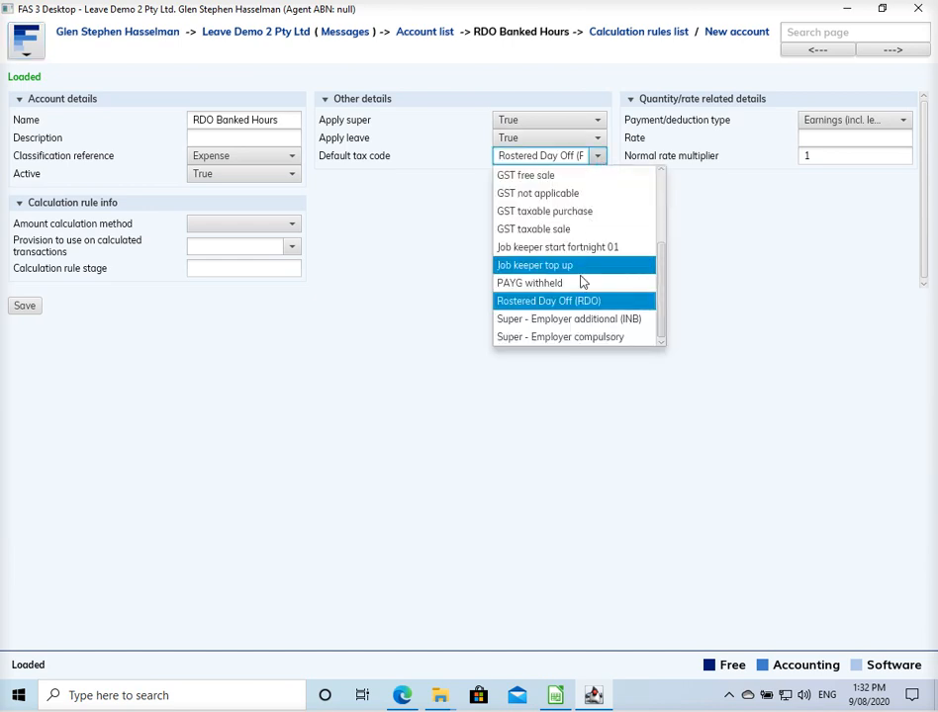
{"action": "left_click", "coordinate": [598, 158]}
Review the RDO Banked Hours payment/deduction type, keeping Earnings (incl. leave taken), and check its normal rate multiplier.
{"action": "left_click", "coordinate": [851, 120]}
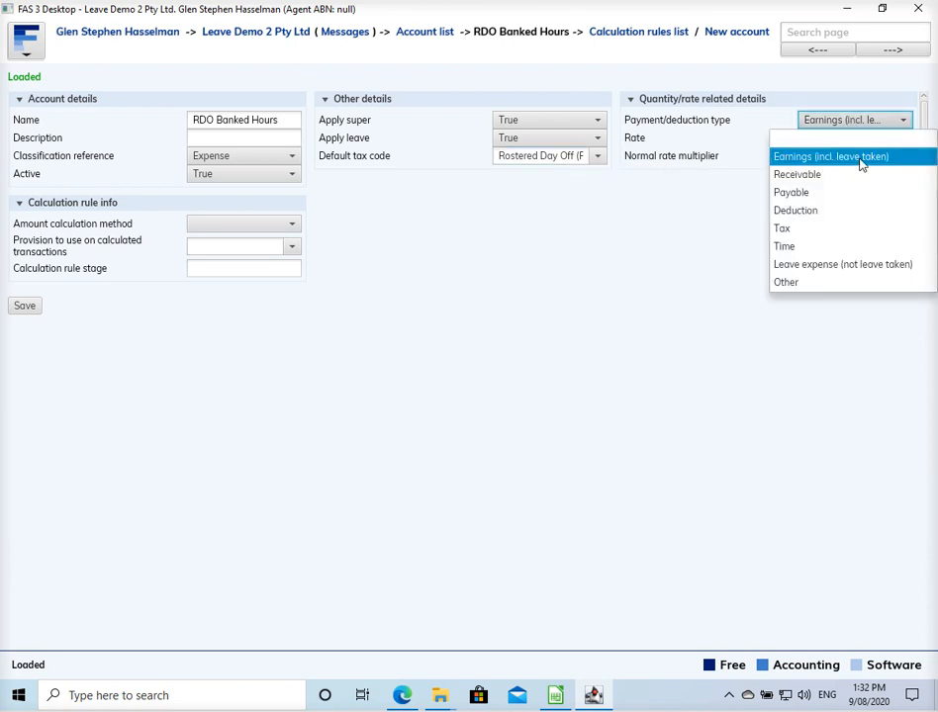
{"action": "left_click", "coordinate": [870, 156]}
{"action": "left_click", "coordinate": [848, 155]}
{"action": "left_click", "coordinate": [818, 155]}
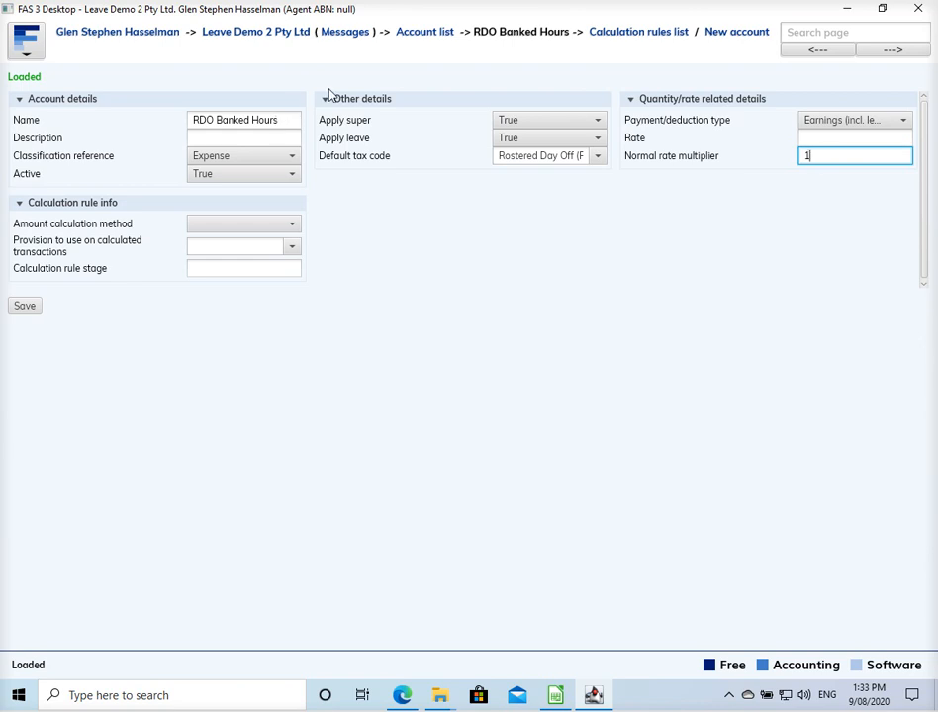
Open the Rostered Day Off (RDO) Expense account and review its default tax code and payment/deduction type.
{"action": "left_click", "coordinate": [441, 34]}
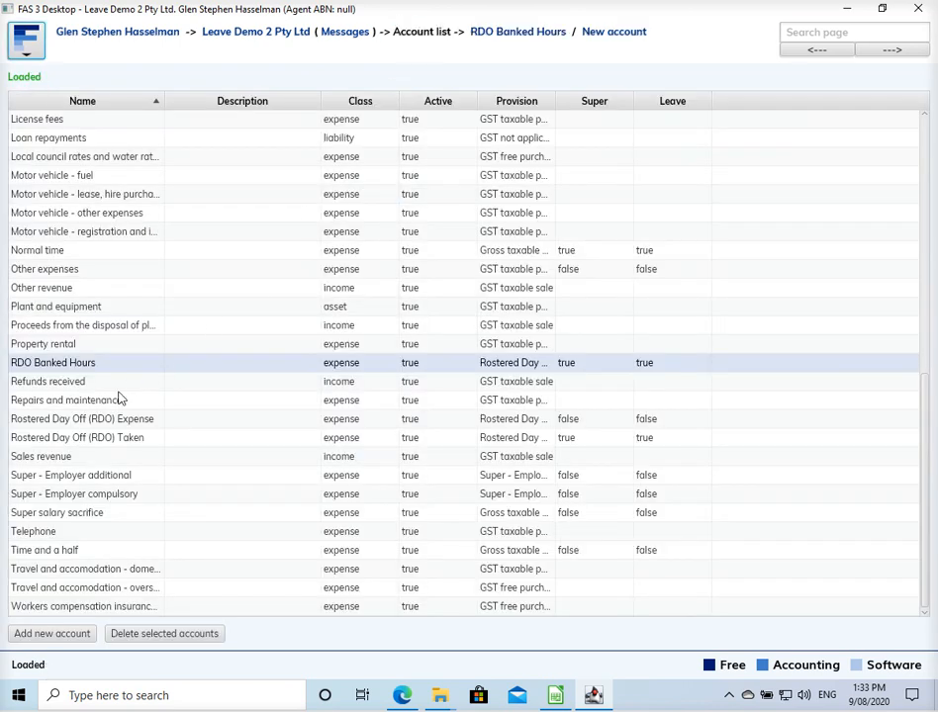
{"action": "double_click", "coordinate": [126, 424]}
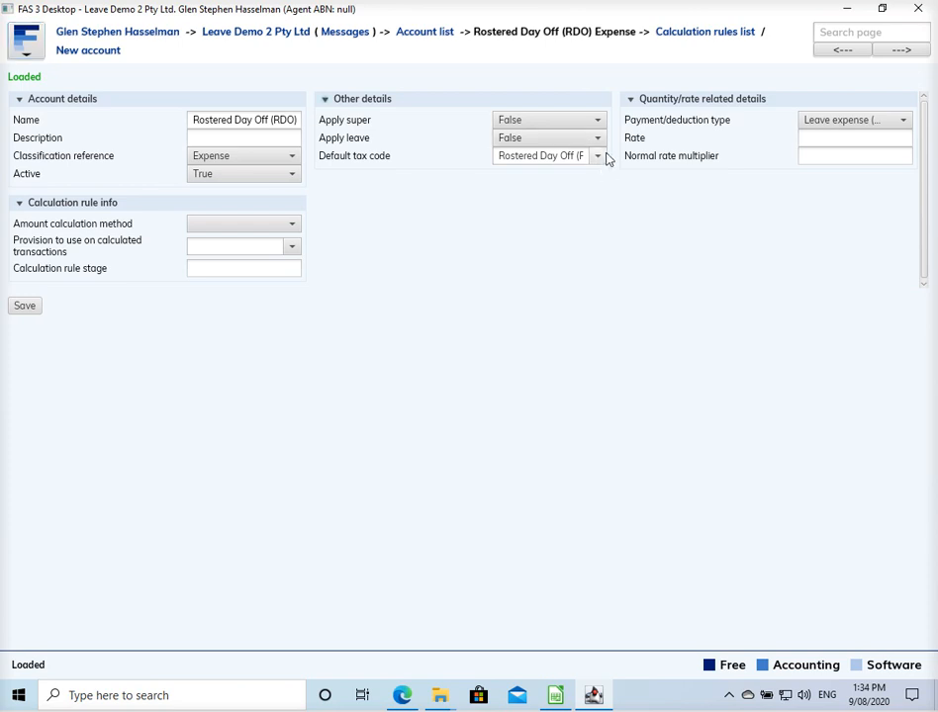
{"action": "left_click", "coordinate": [604, 155]}
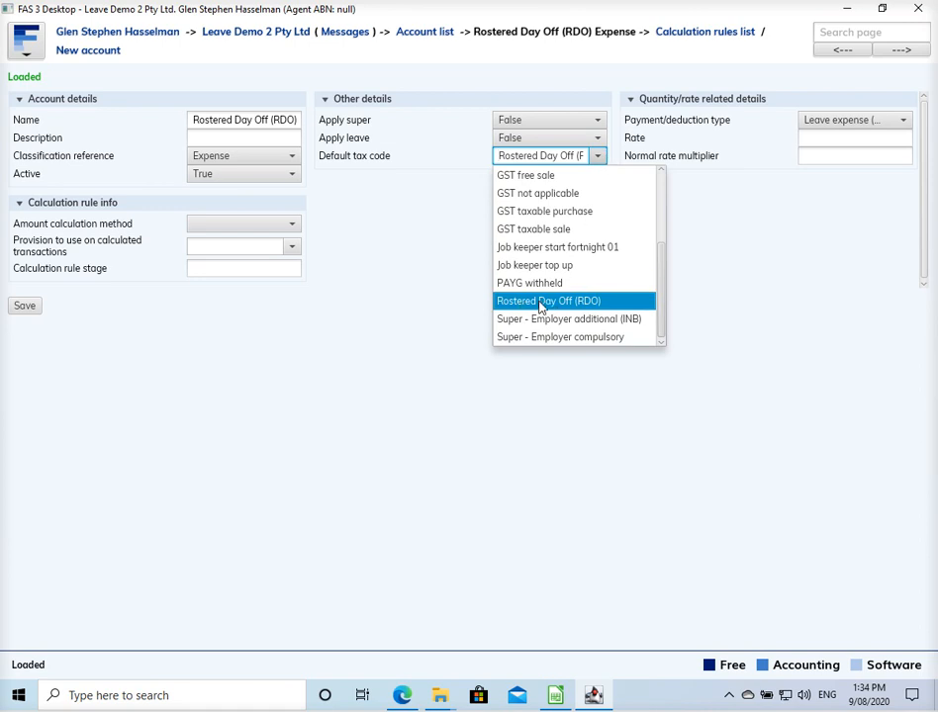
{"action": "left_click", "coordinate": [596, 161]}
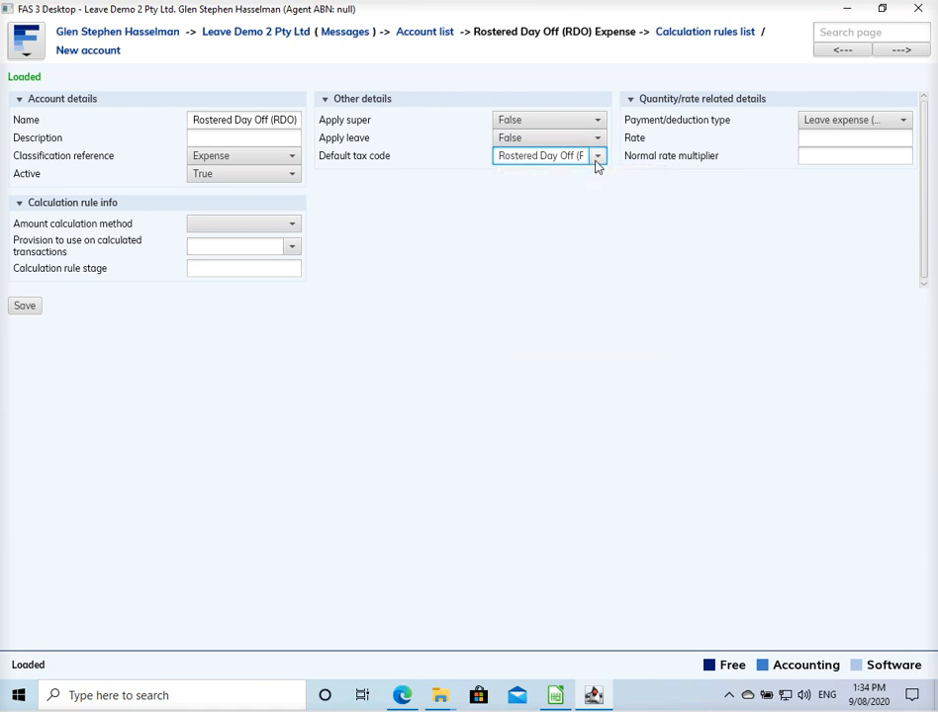
{"action": "left_click", "coordinate": [820, 125]}
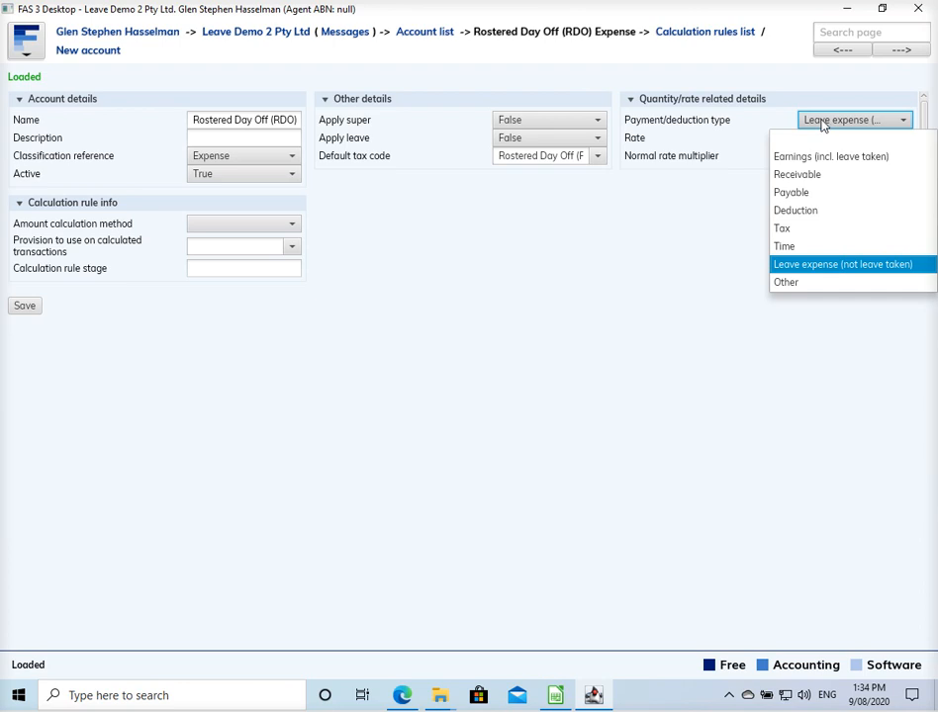
{"action": "left_click", "coordinate": [821, 120]}
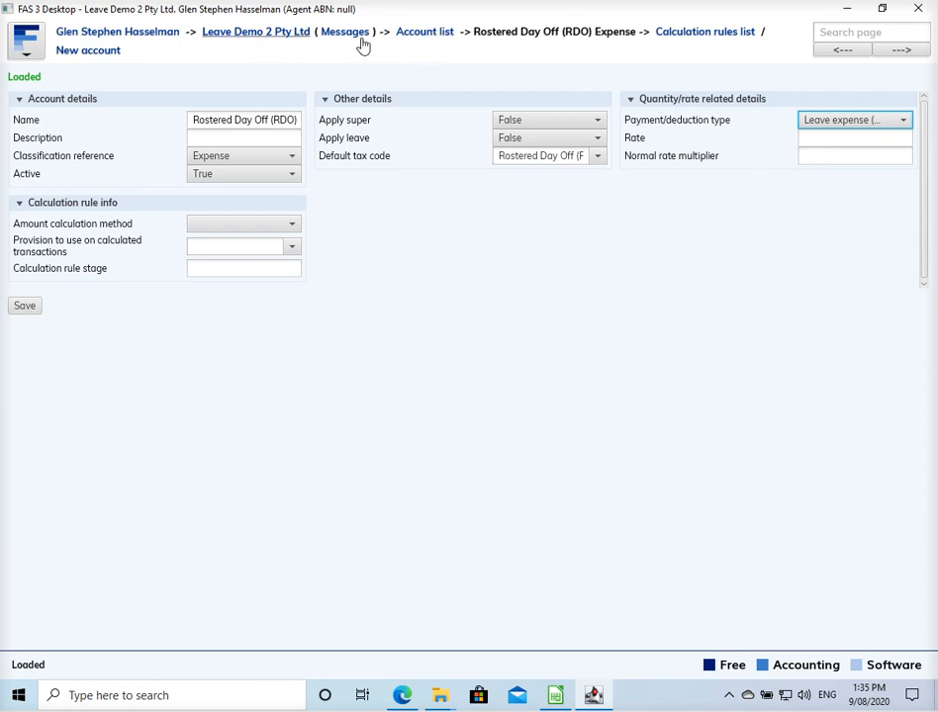
Open the Rostered Day Off (RDO) tax code from the business's tax code list and review its percentage and description.
{"action": "left_click", "coordinate": [272, 36]}
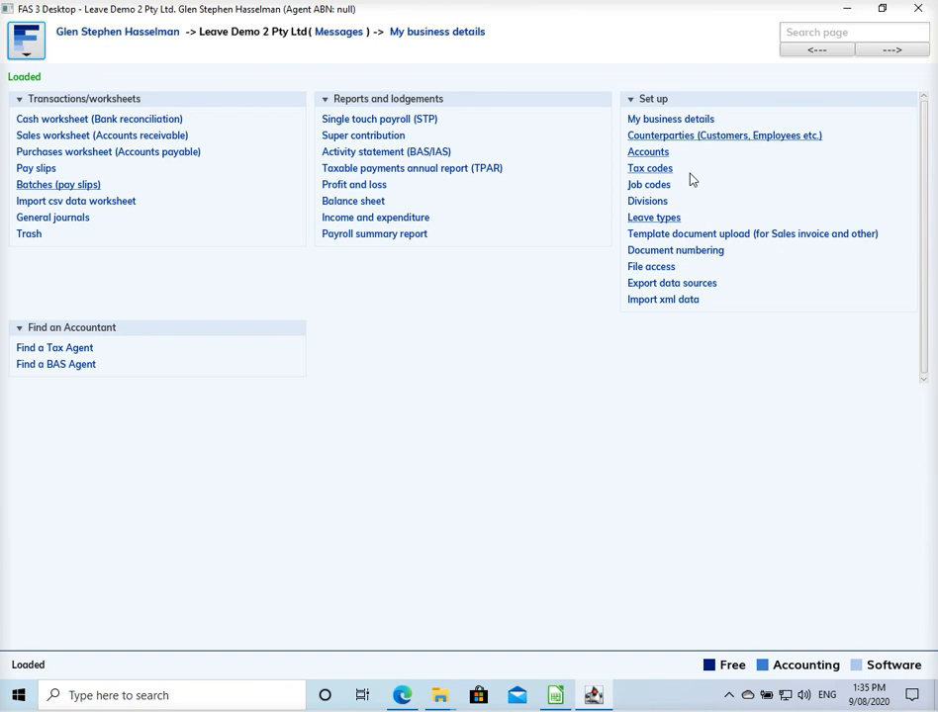
{"action": "left_click", "coordinate": [661, 170]}
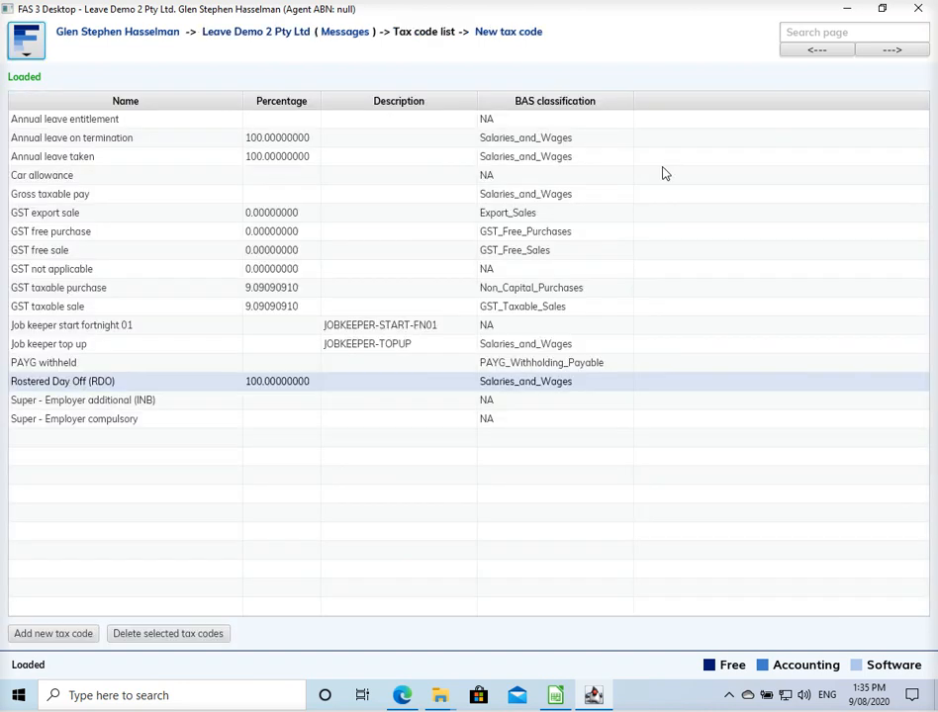
{"action": "double_click", "coordinate": [157, 388]}
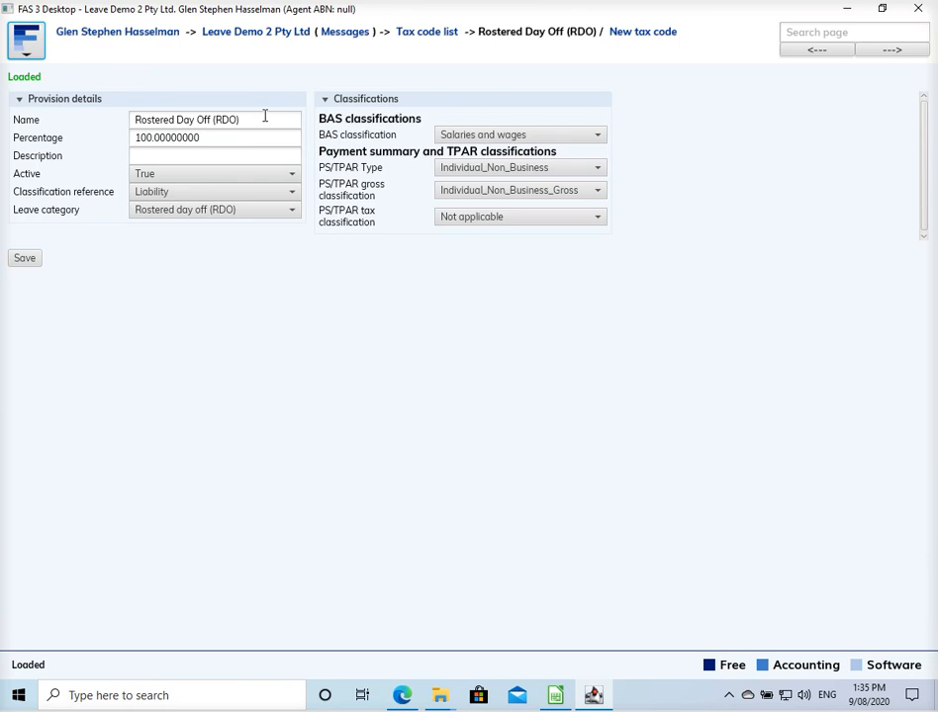
{"action": "left_click", "coordinate": [223, 138]}
{"action": "double_click", "coordinate": [224, 138]}
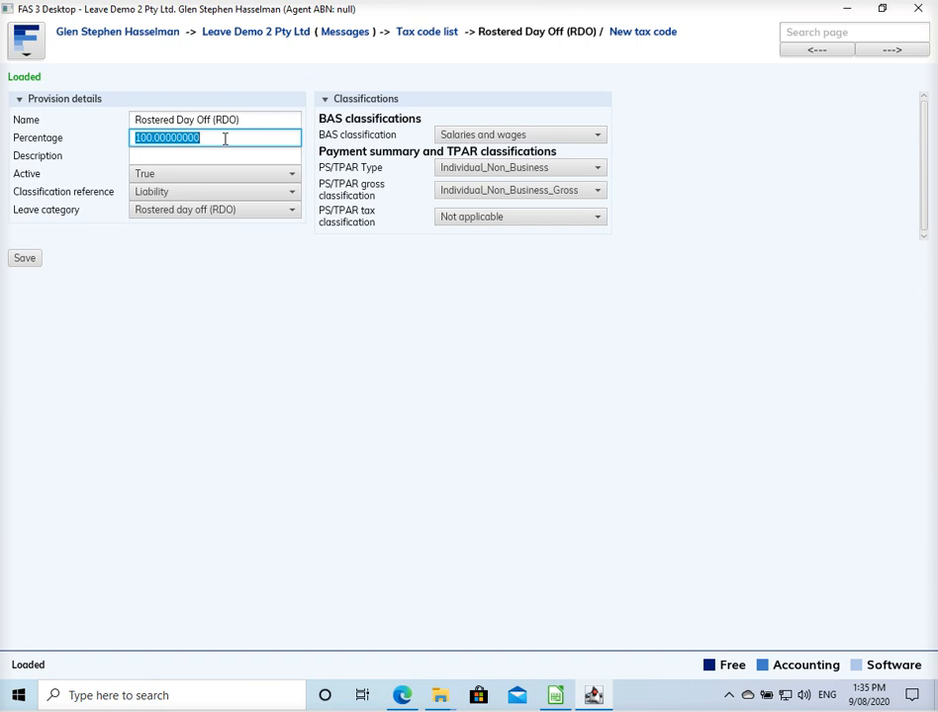
{"action": "left_click", "coordinate": [215, 156]}
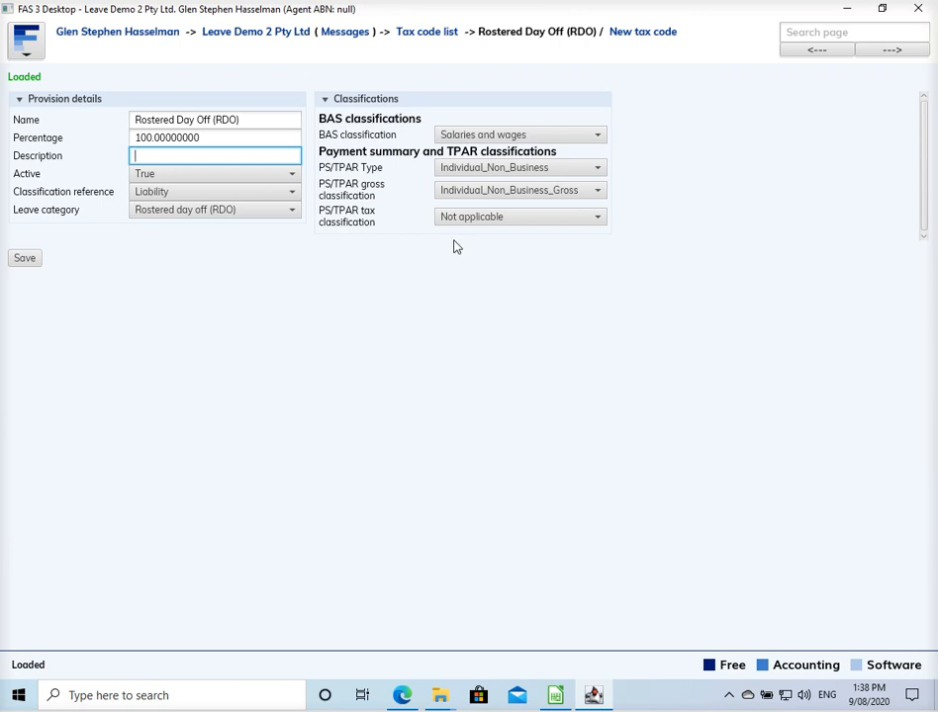
Open the Rostered Day Off (RDO) leave type from the business's leave type list and check its name.
{"action": "left_click", "coordinate": [283, 38]}
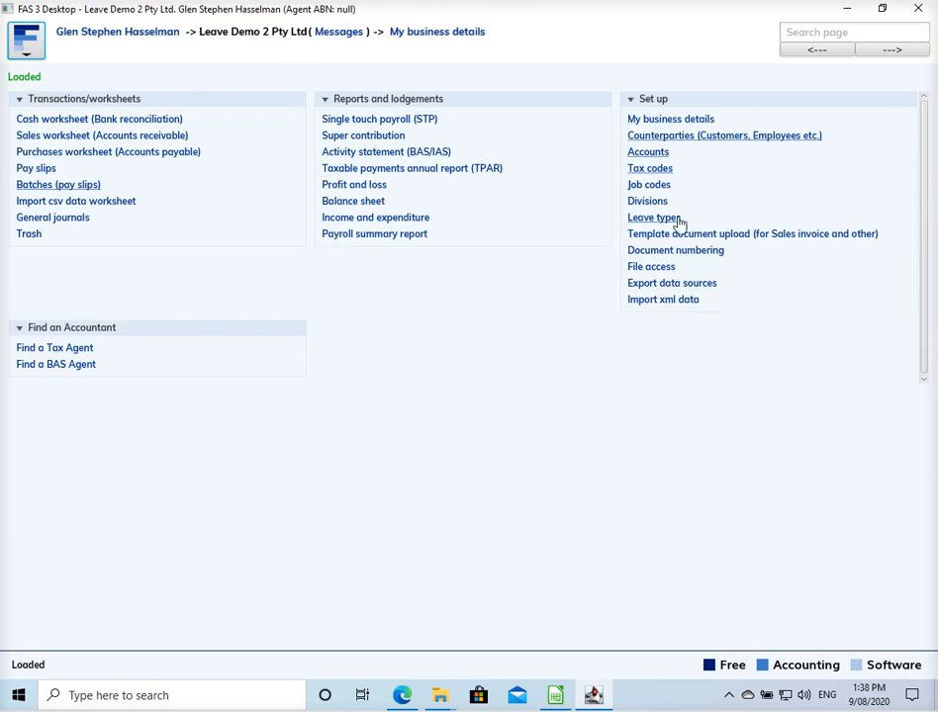
{"action": "left_click", "coordinate": [661, 221]}
{"action": "left_click", "coordinate": [146, 123]}
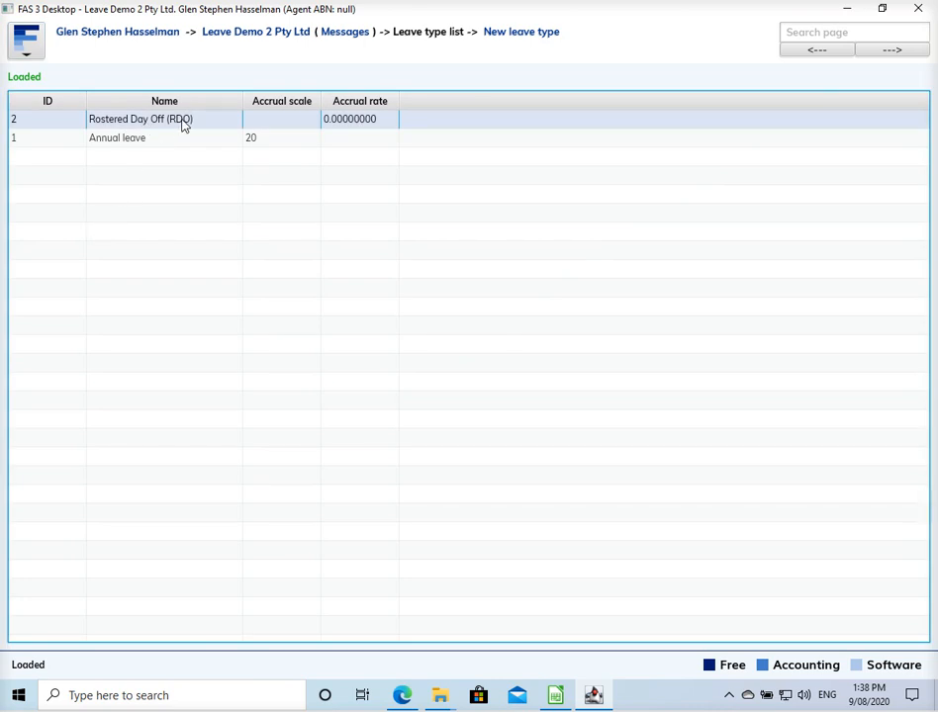
{"action": "double_click", "coordinate": [182, 124]}
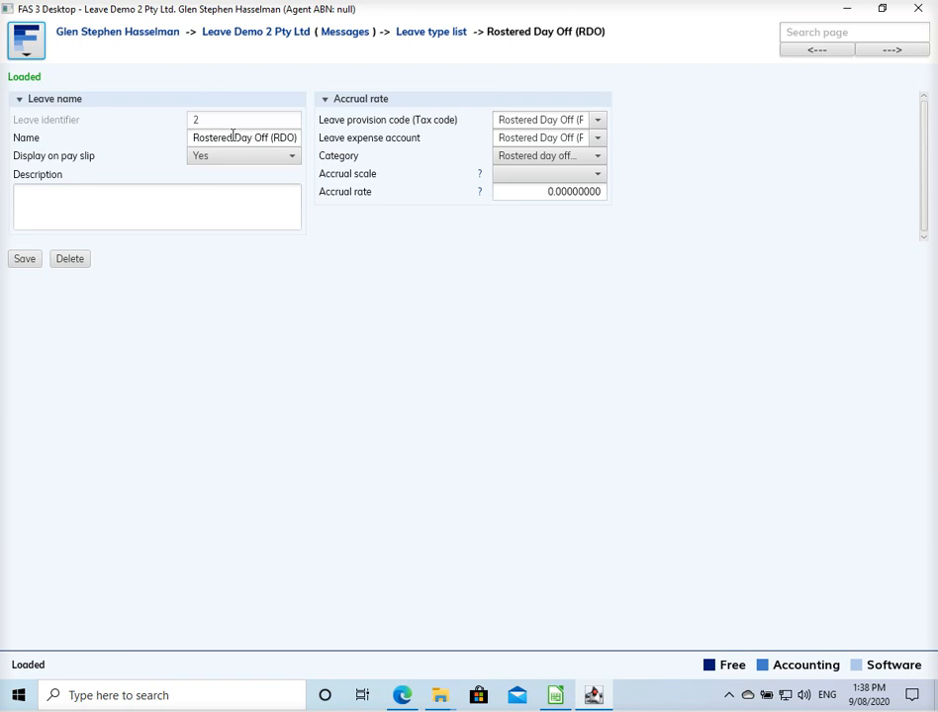
{"action": "left_click_drag", "start_coordinate": [233, 136], "coordinate": [173, 144]}
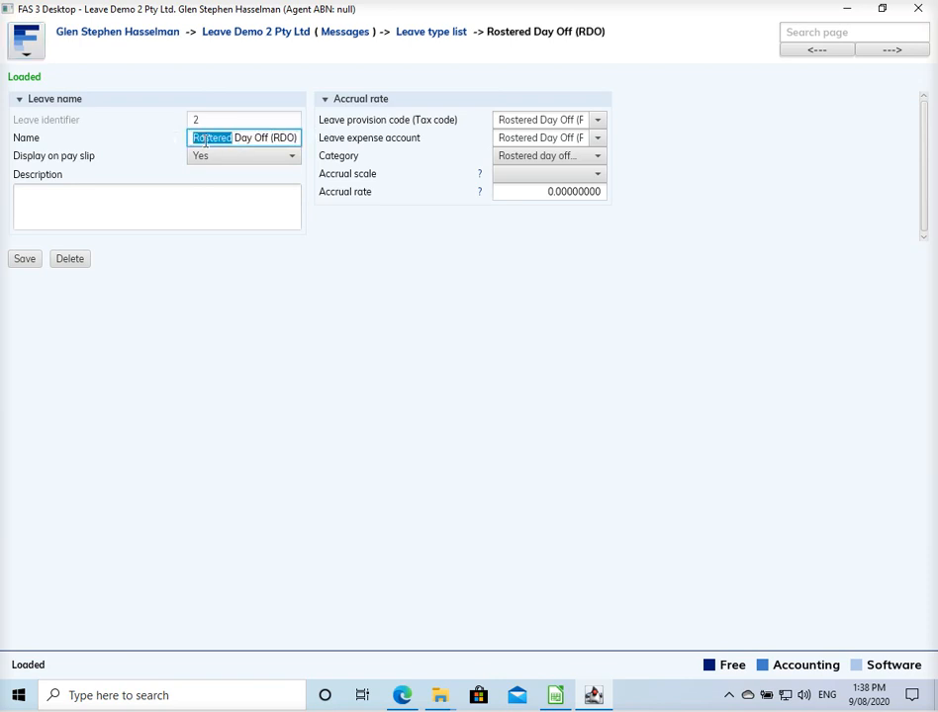
{"action": "left_click_drag", "start_coordinate": [246, 141], "coordinate": [239, 141]}
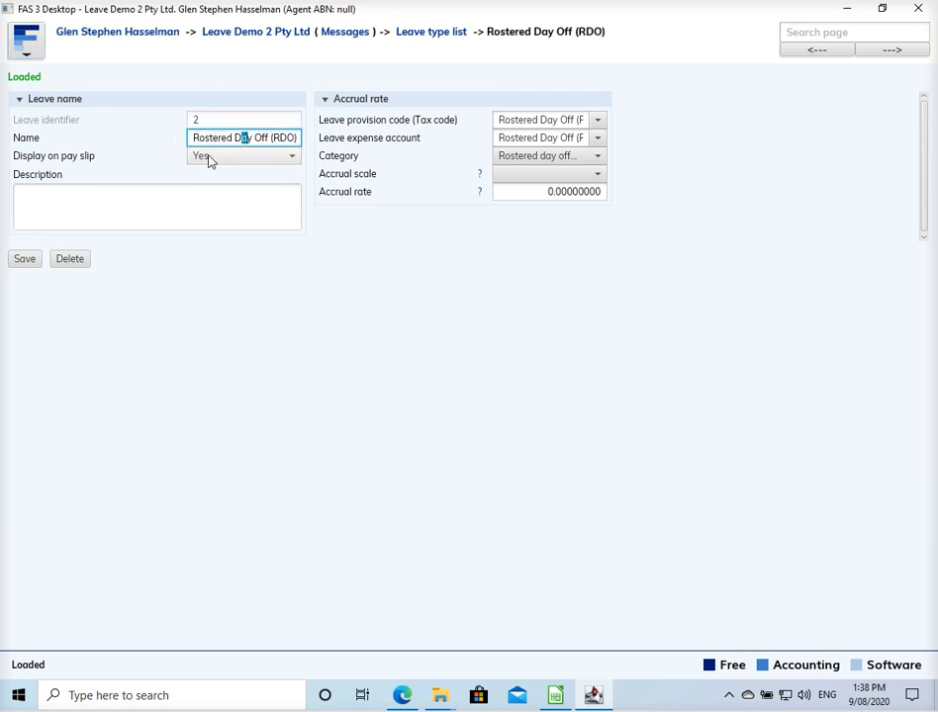
Review the RDO leave type's pay slip display option and leave provision code, keeping Yes and Rostered Day Off (RDO).
{"action": "left_click", "coordinate": [208, 160]}
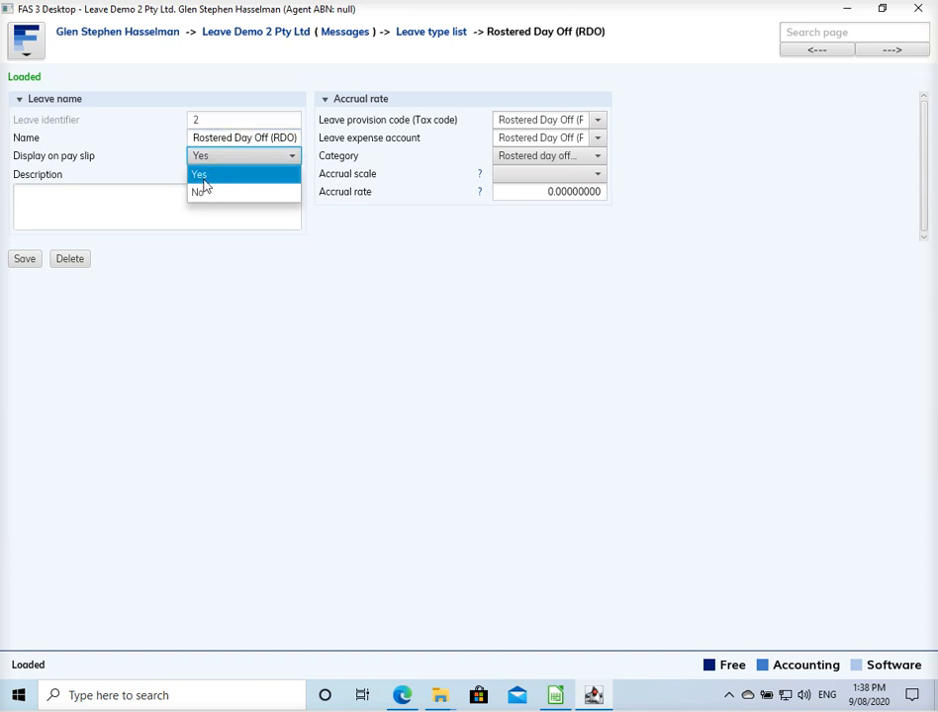
{"action": "left_click", "coordinate": [291, 159]}
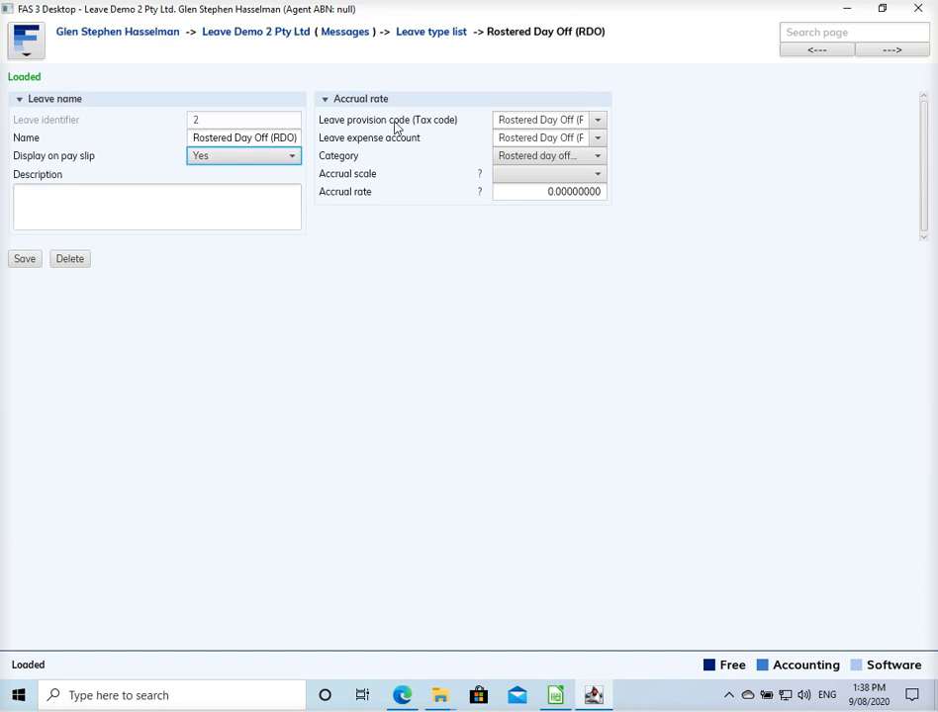
{"action": "left_click", "coordinate": [604, 126]}
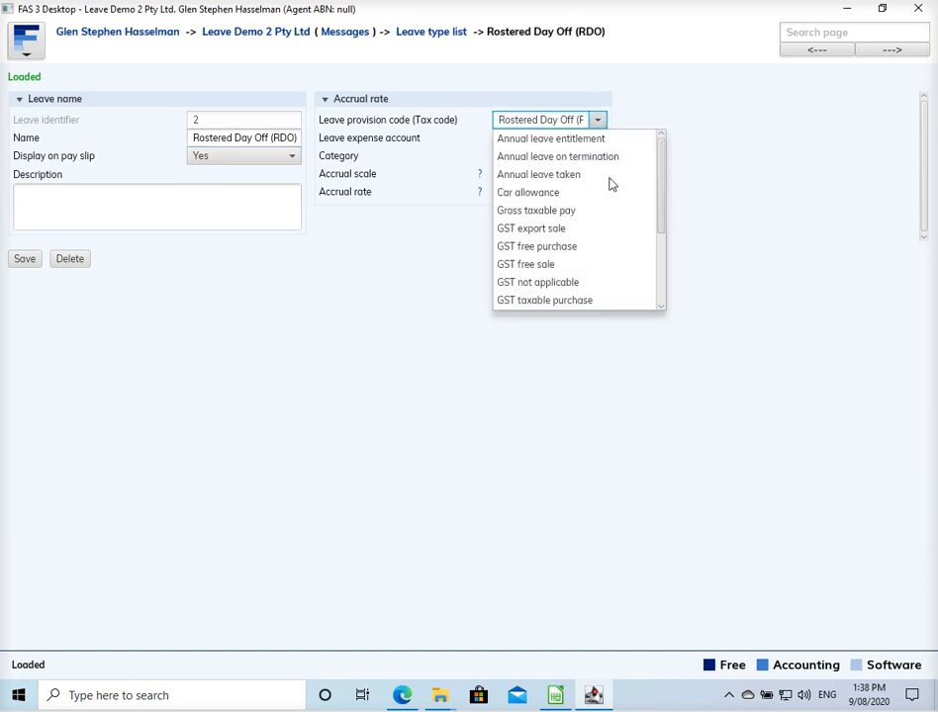
{"action": "scroll", "coordinate": [608, 247], "scroll_direction": "down", "scroll_amount": 3}
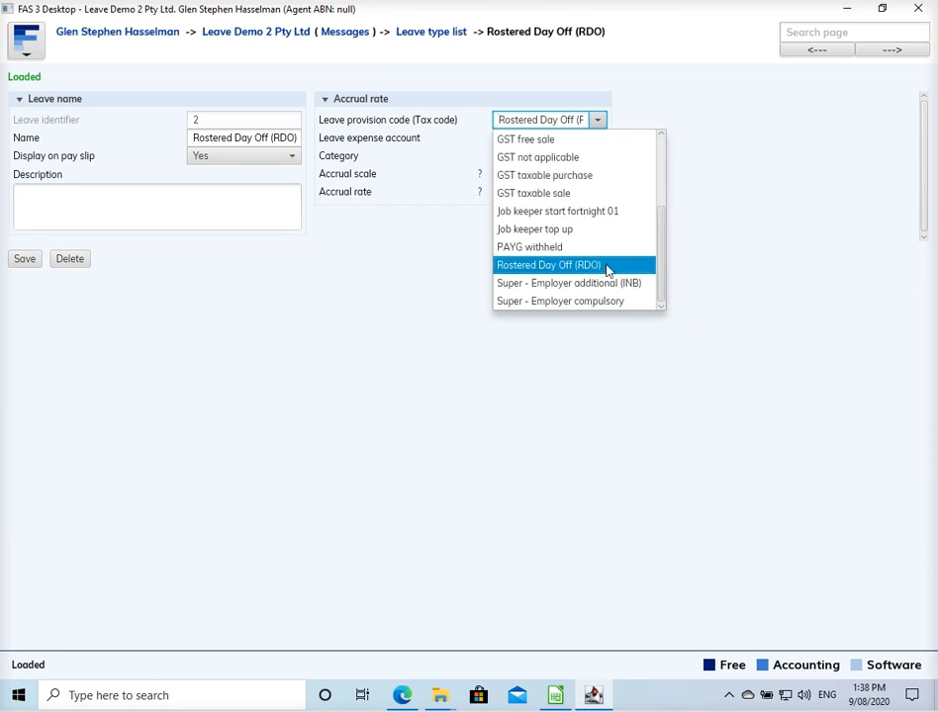
{"action": "left_click", "coordinate": [594, 267]}
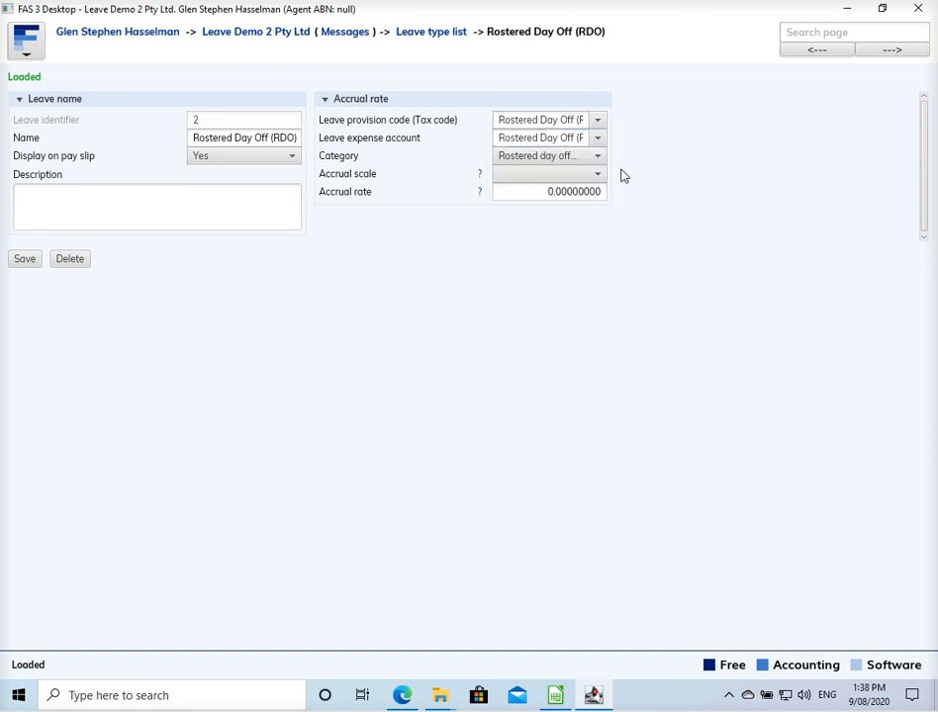
Review the leave expense account choices for the RDO leave type, keeping Rostered Day Off (RDO) Expense.
{"action": "left_click", "coordinate": [603, 138]}
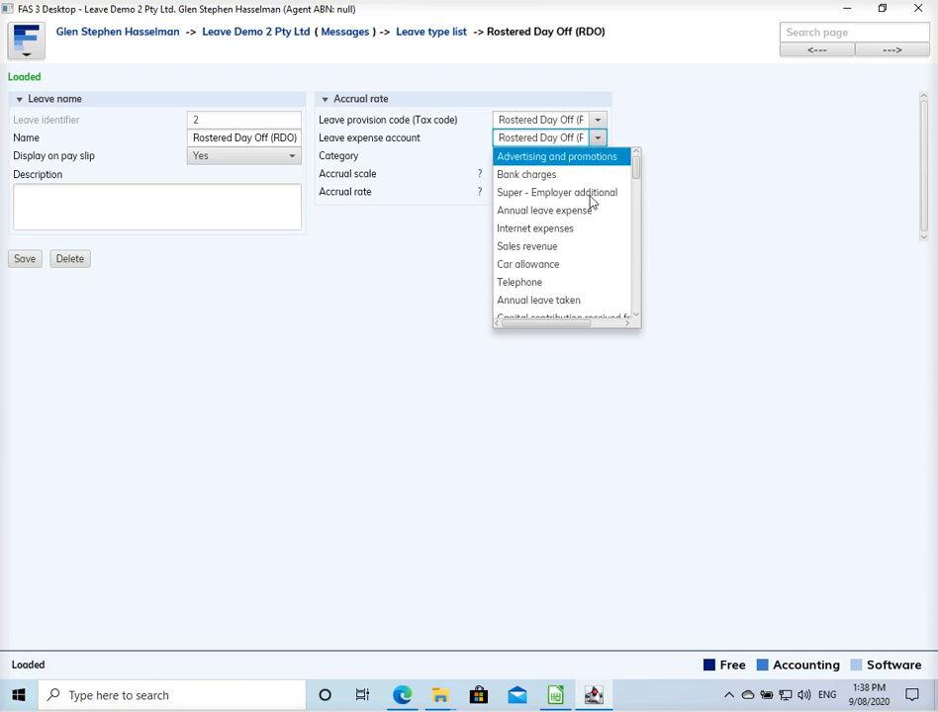
{"action": "scroll", "coordinate": [594, 198], "scroll_direction": "down", "scroll_amount": 5}
{"action": "scroll", "coordinate": [586, 242], "scroll_direction": "down", "scroll_amount": 3}
{"action": "scroll", "coordinate": [585, 249], "scroll_direction": "down", "scroll_amount": 3}
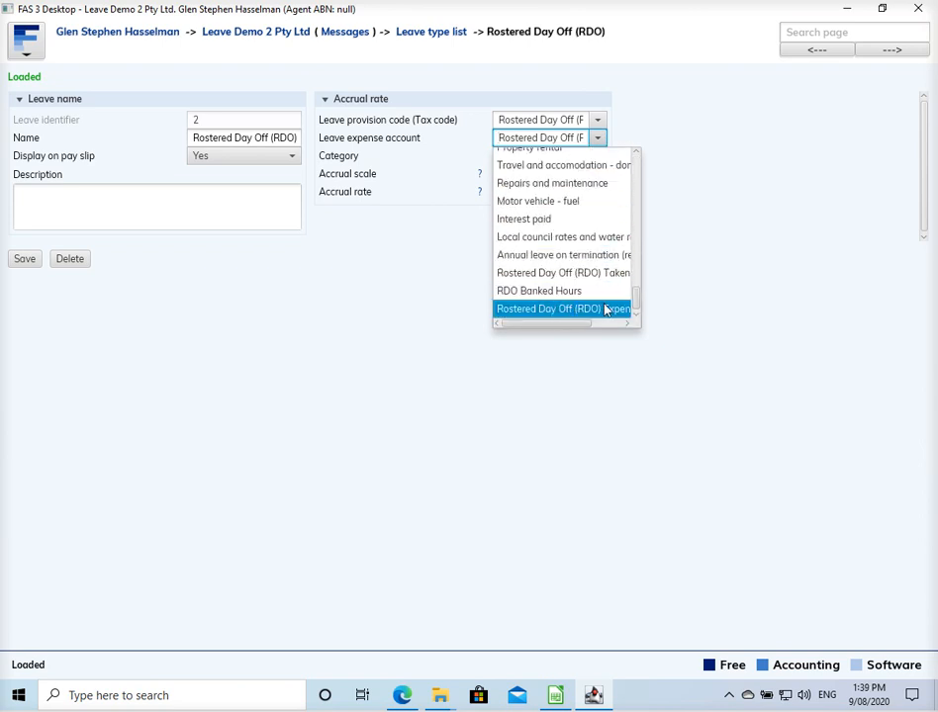
{"action": "left_click", "coordinate": [690, 238]}
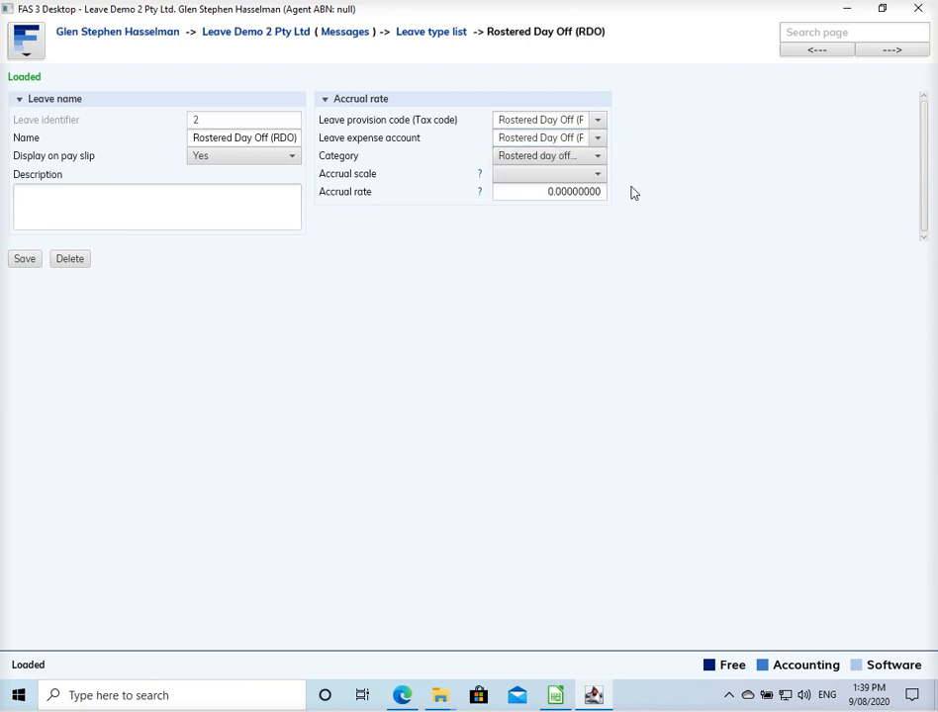
{"action": "left_click", "coordinate": [600, 142]}
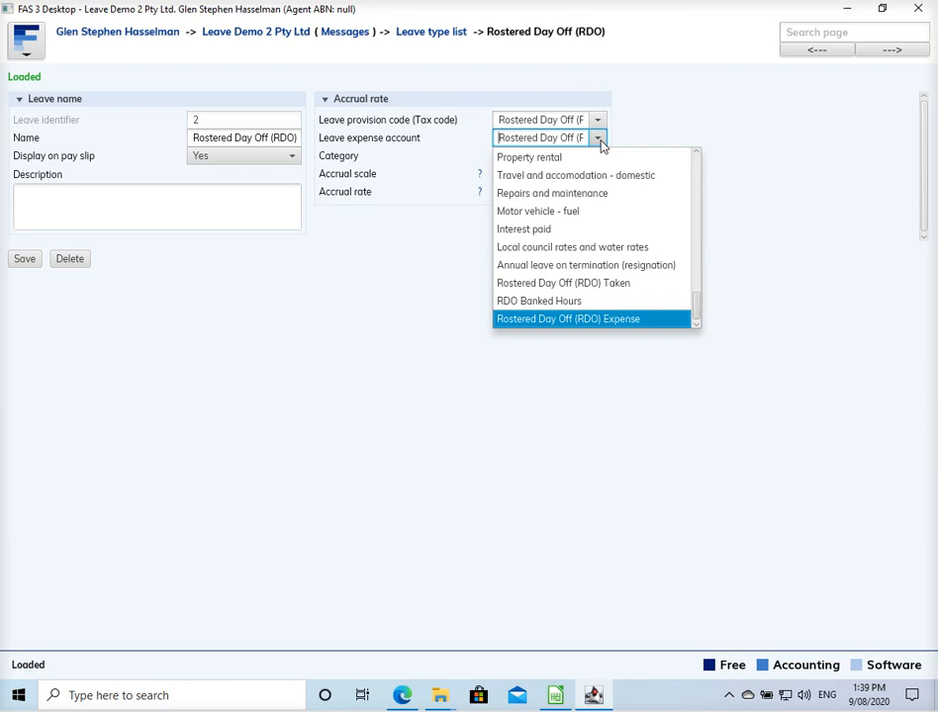
{"action": "left_click", "coordinate": [598, 138]}
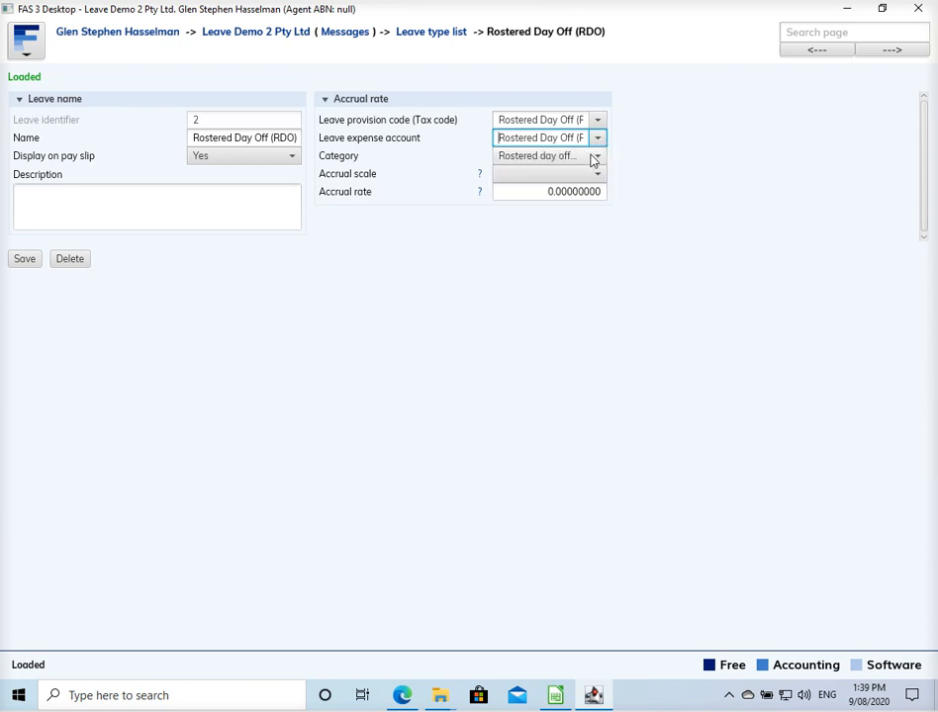
Review the RDO leave type's category, accrual scale options and accrual rate, leaving the scale blank and the rate at zero.
{"action": "left_click", "coordinate": [594, 156]}
{"action": "left_click", "coordinate": [593, 158]}
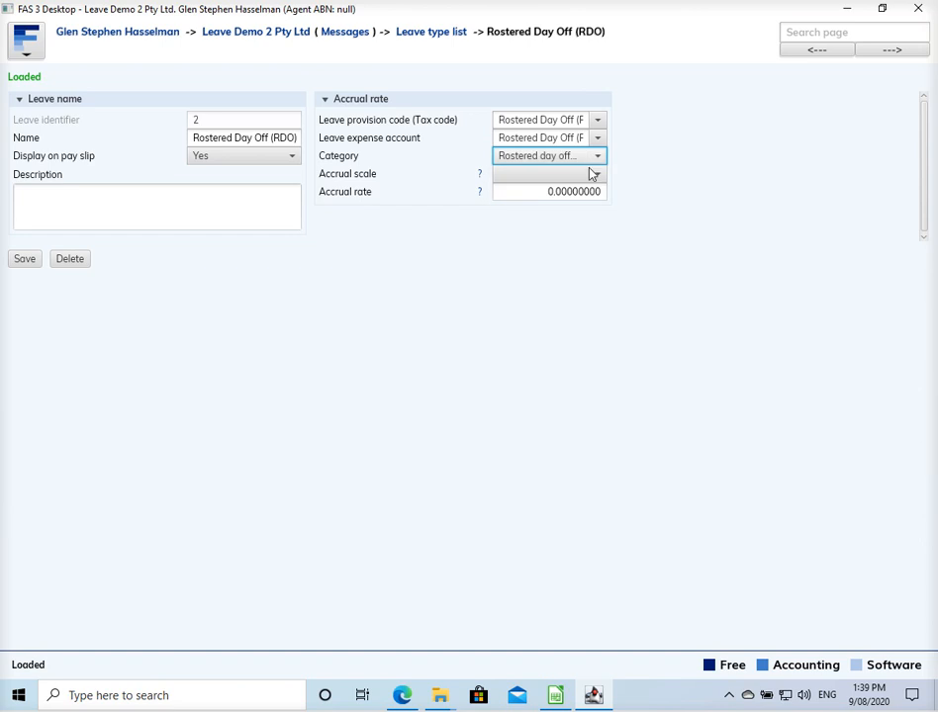
{"action": "left_click", "coordinate": [591, 175]}
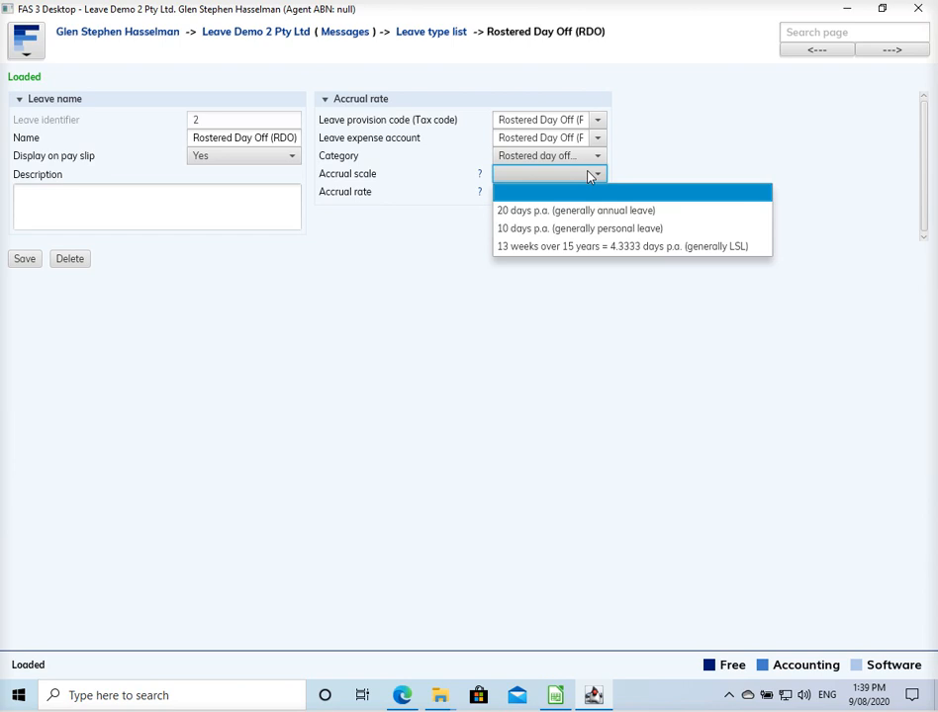
{"action": "left_click", "coordinate": [590, 176]}
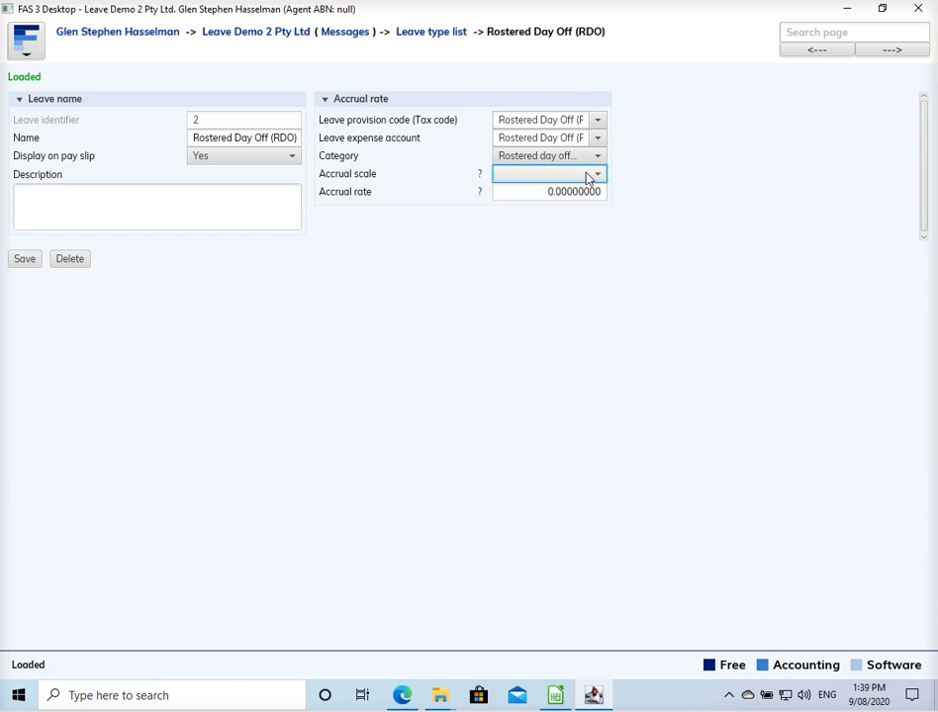
{"action": "left_click", "coordinate": [543, 193]}
{"action": "left_click_drag", "start_coordinate": [543, 193], "coordinate": [662, 201]}
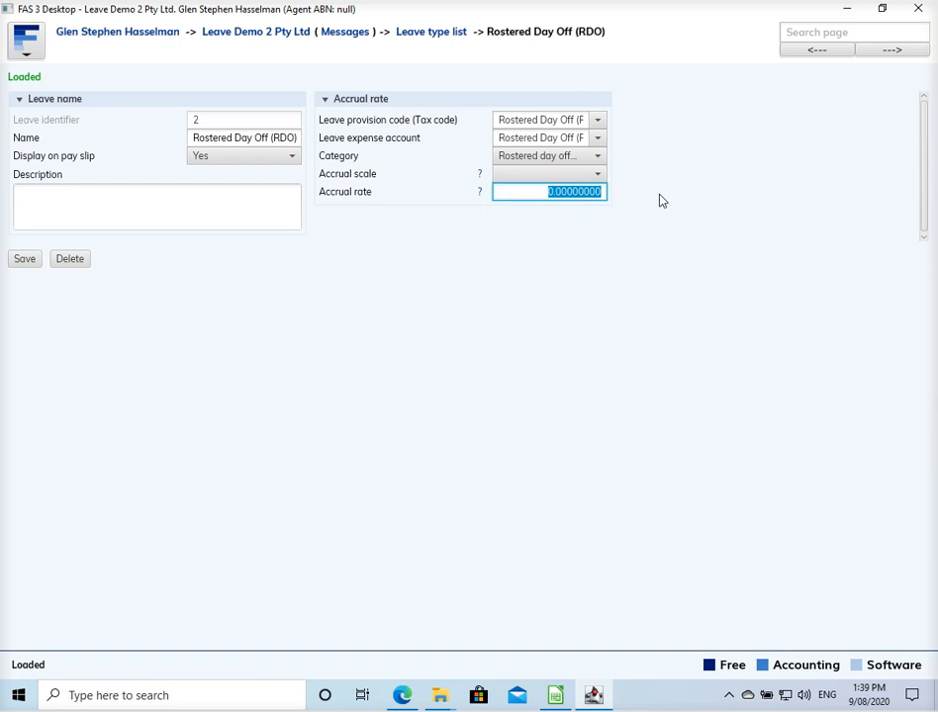
{"action": "key", "text": "BackSpace"}
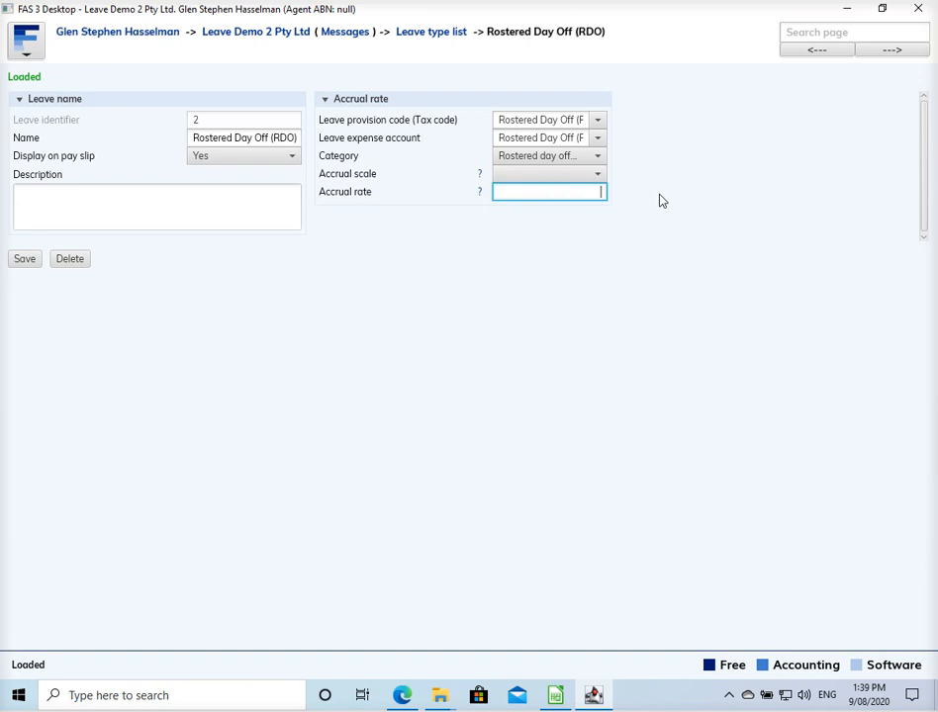
{"action": "key", "text": "shift+Tab"}
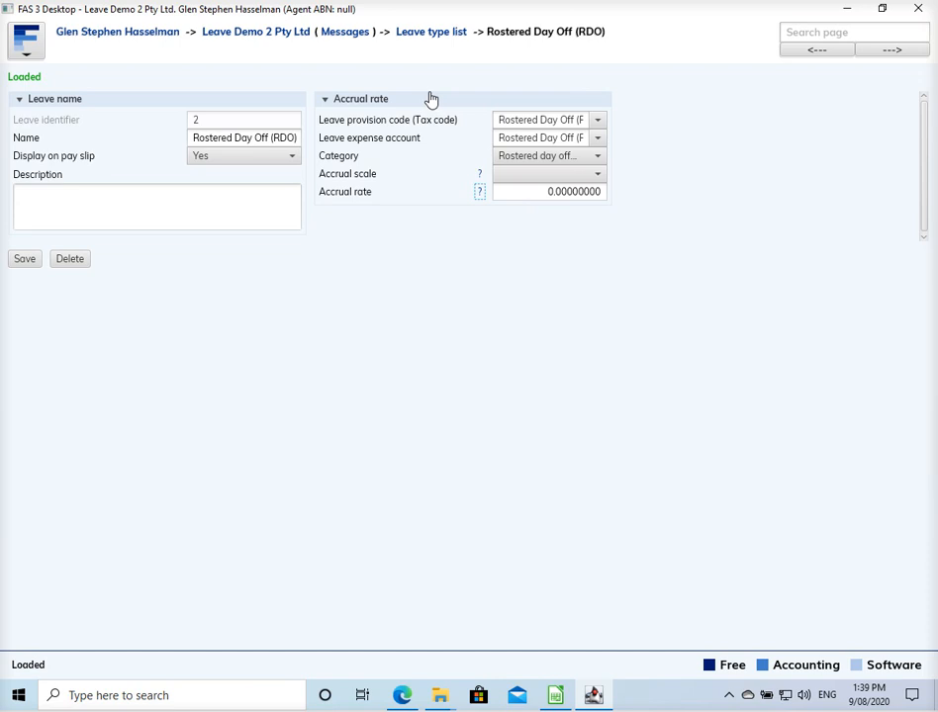
Open the employee's leave entitlement list from their payroll details and compare the Rostered Day Off (RDO) and Annual leave service start dates.
{"action": "left_click", "coordinate": [287, 35]}
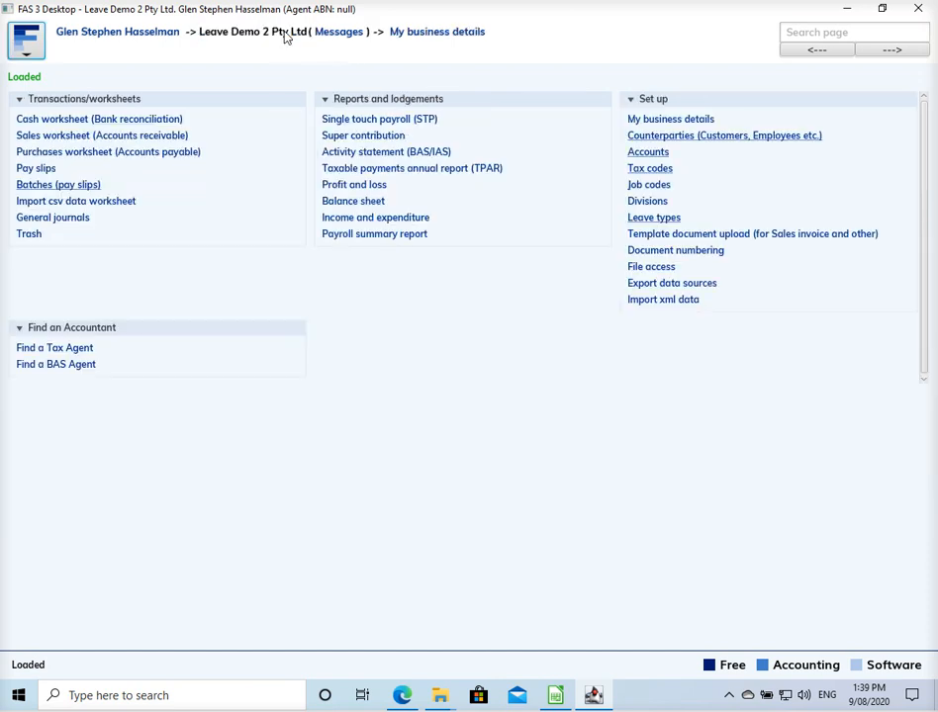
{"action": "left_click", "coordinate": [757, 137]}
{"action": "double_click", "coordinate": [247, 127]}
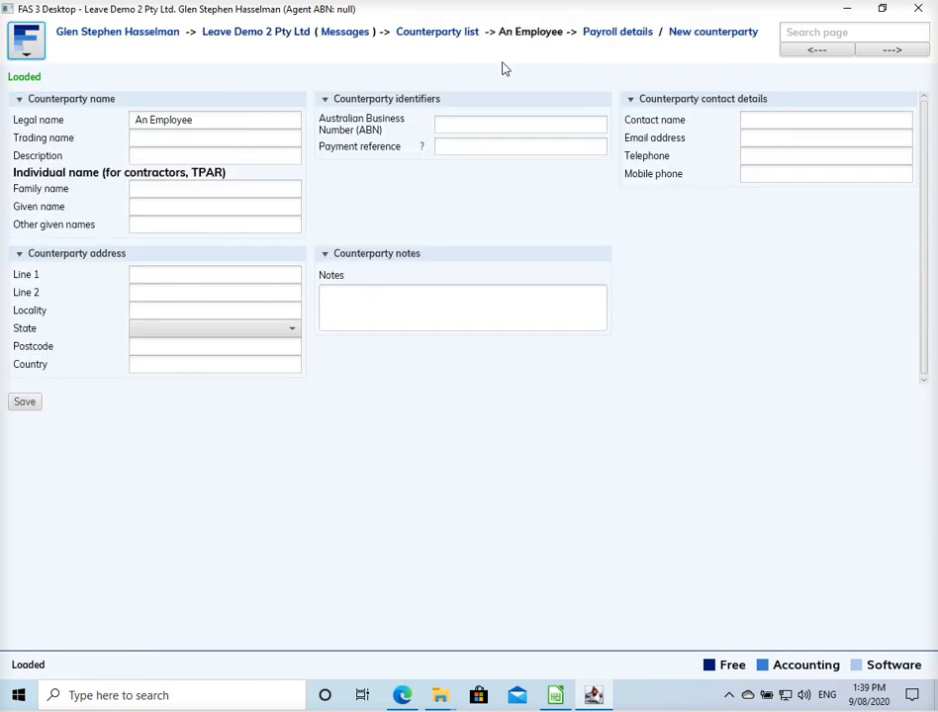
{"action": "left_click", "coordinate": [609, 35]}
{"action": "left_click", "coordinate": [256, 53]}
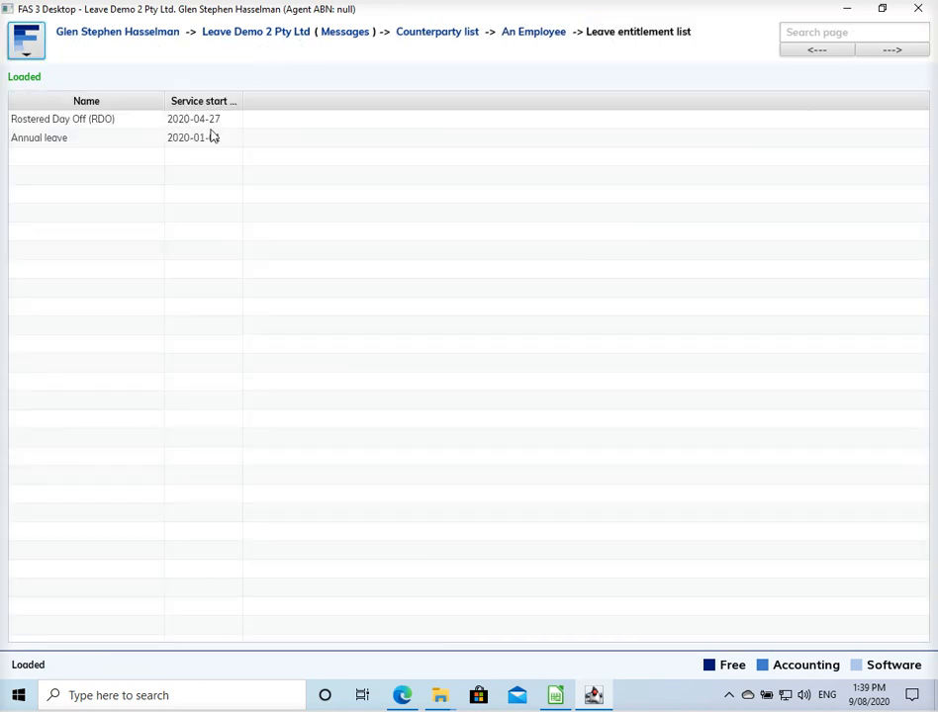
{"action": "left_click", "coordinate": [116, 126]}
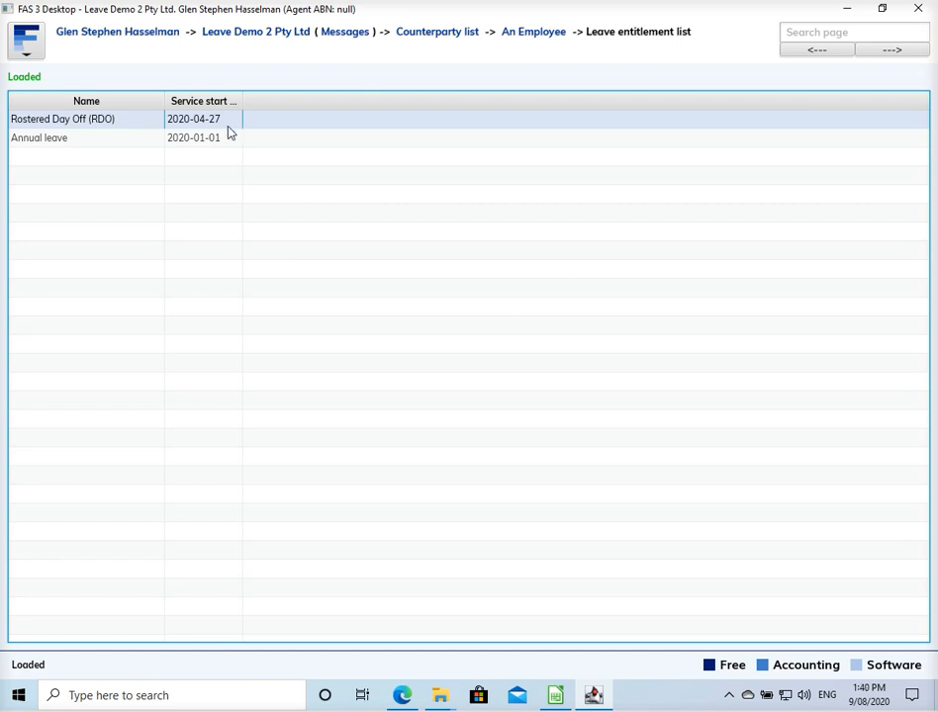
{"action": "left_click", "coordinate": [199, 144]}
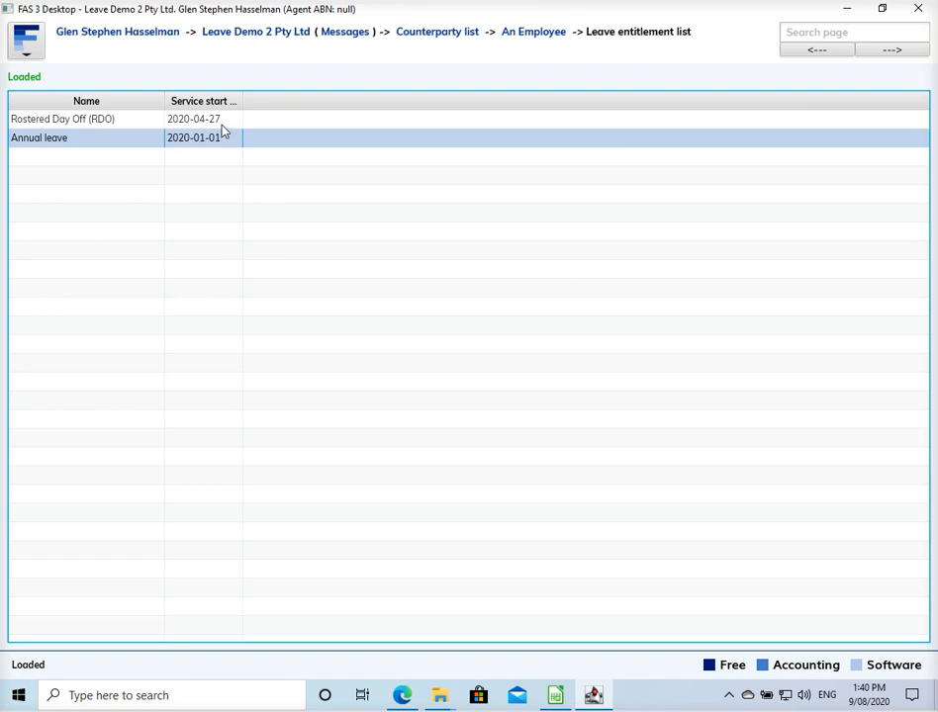
{"action": "left_click", "coordinate": [126, 123]}
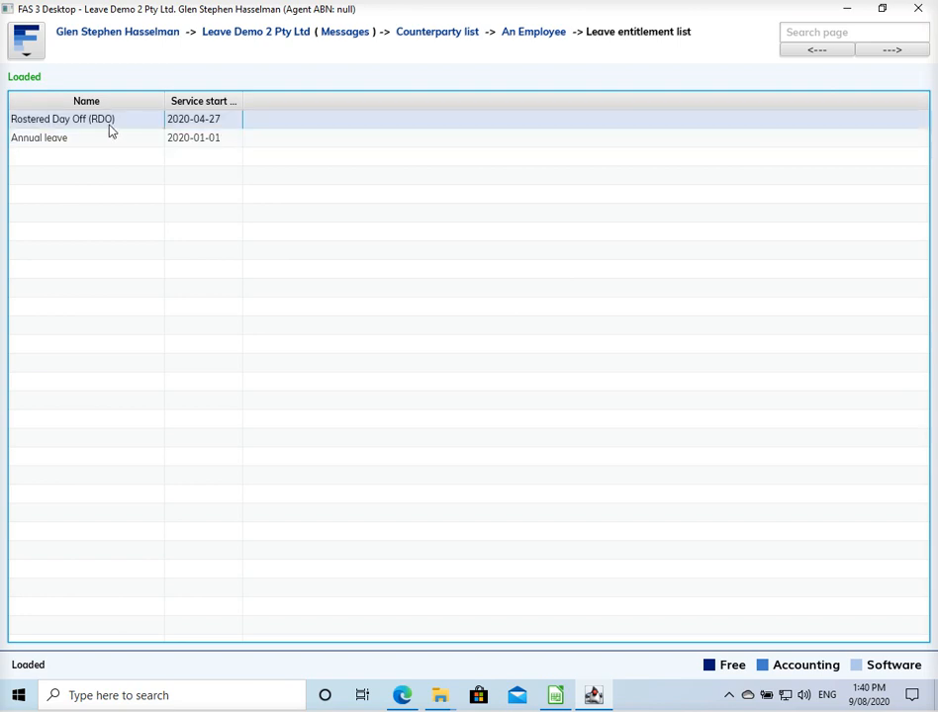
Open the employee's Rostered Day Off (RDO) entitlement, delete its service start date and return to the leave entitlement list.
{"action": "double_click", "coordinate": [182, 126]}
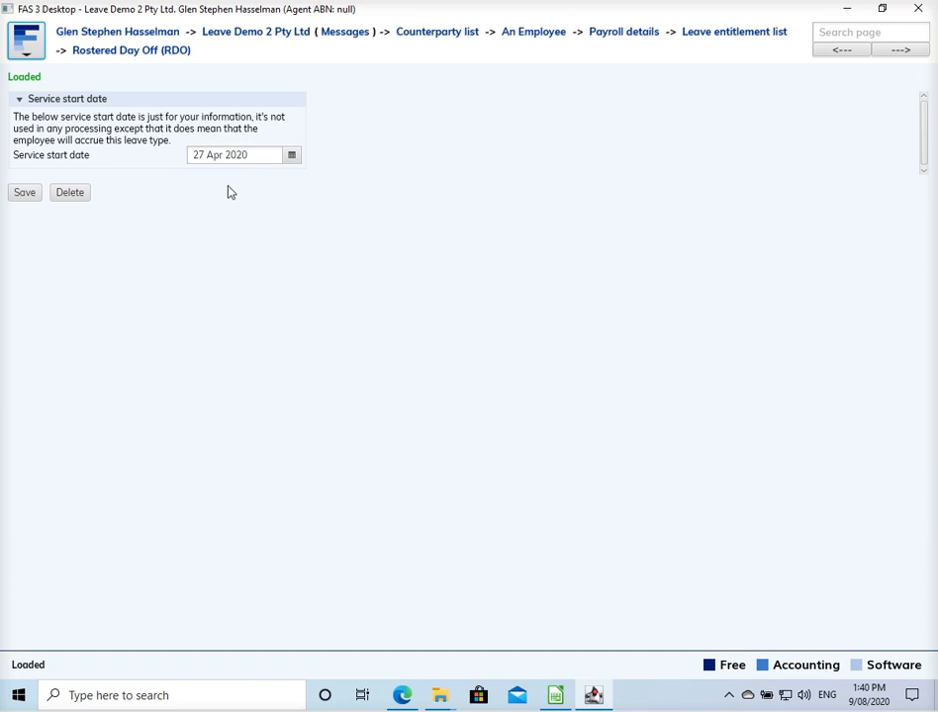
{"action": "left_click", "coordinate": [294, 160]}
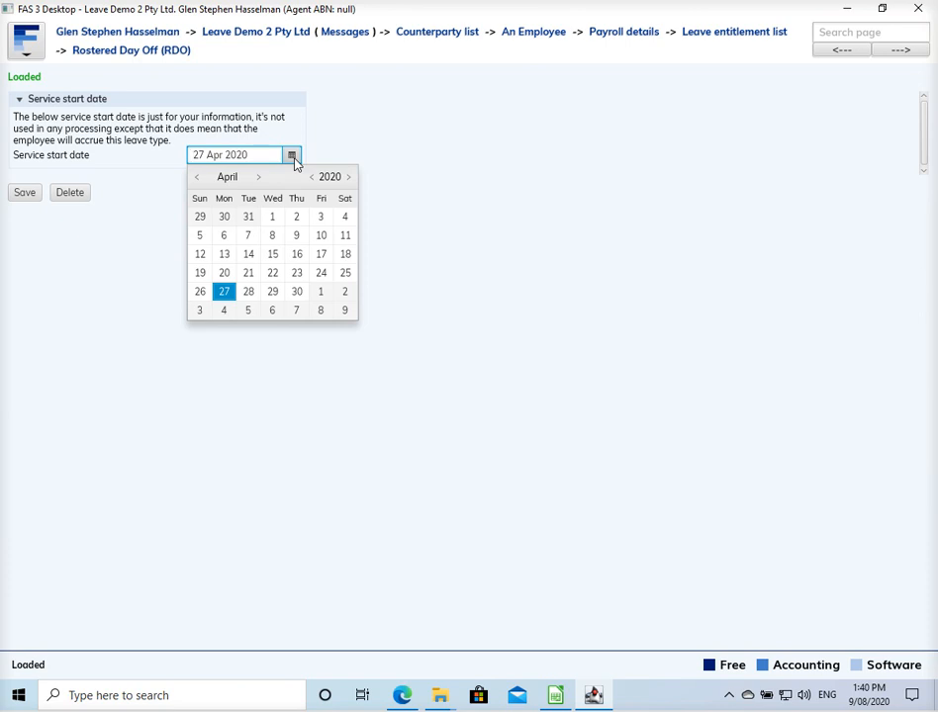
{"action": "left_click", "coordinate": [293, 159]}
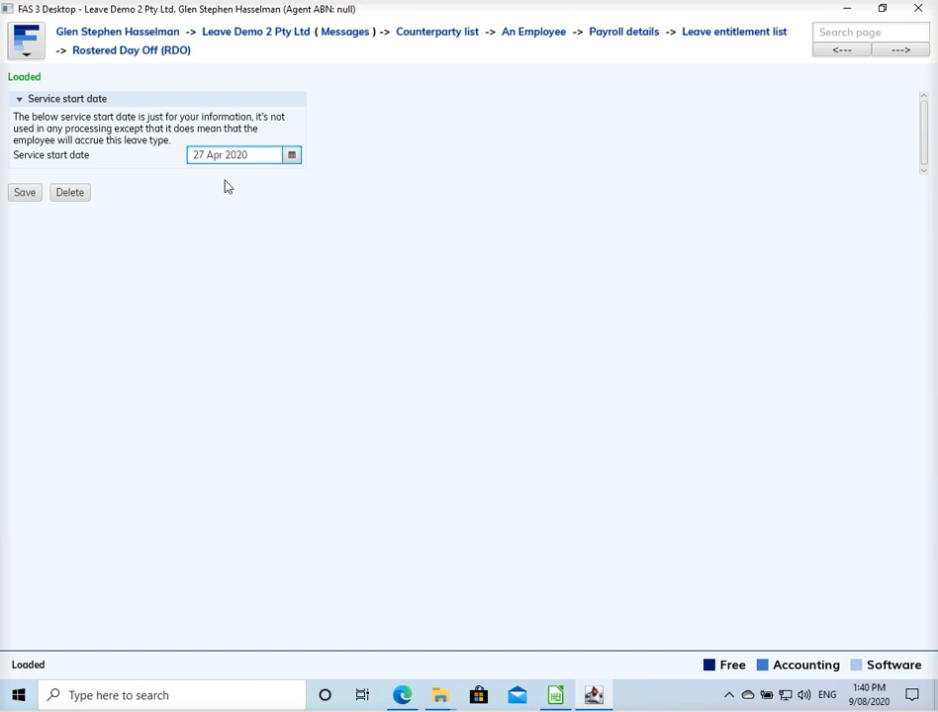
{"action": "left_click", "coordinate": [80, 196]}
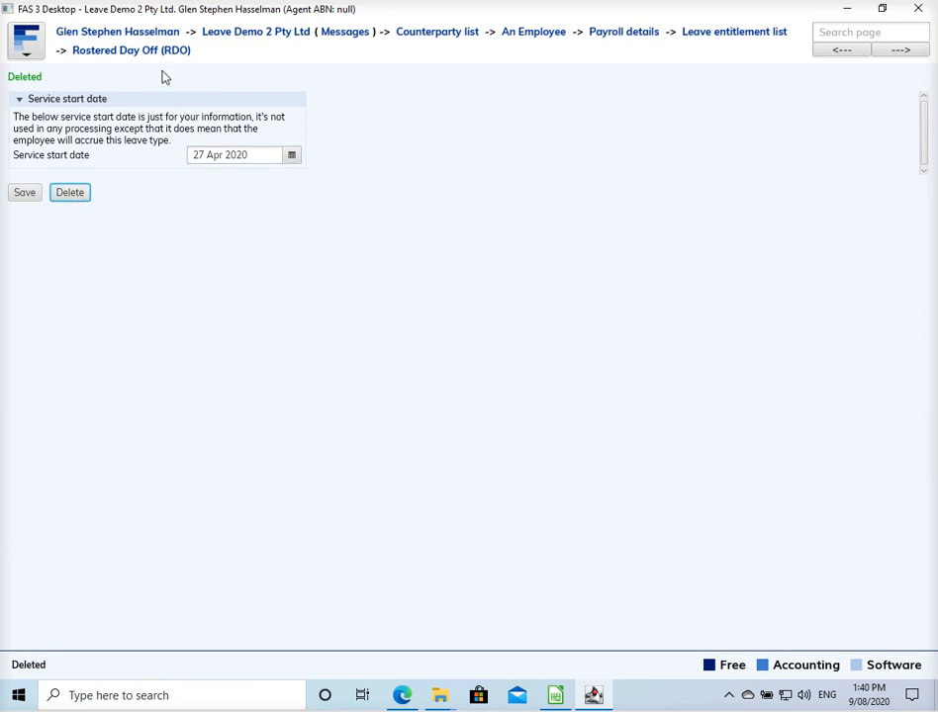
{"action": "left_click", "coordinate": [728, 37]}
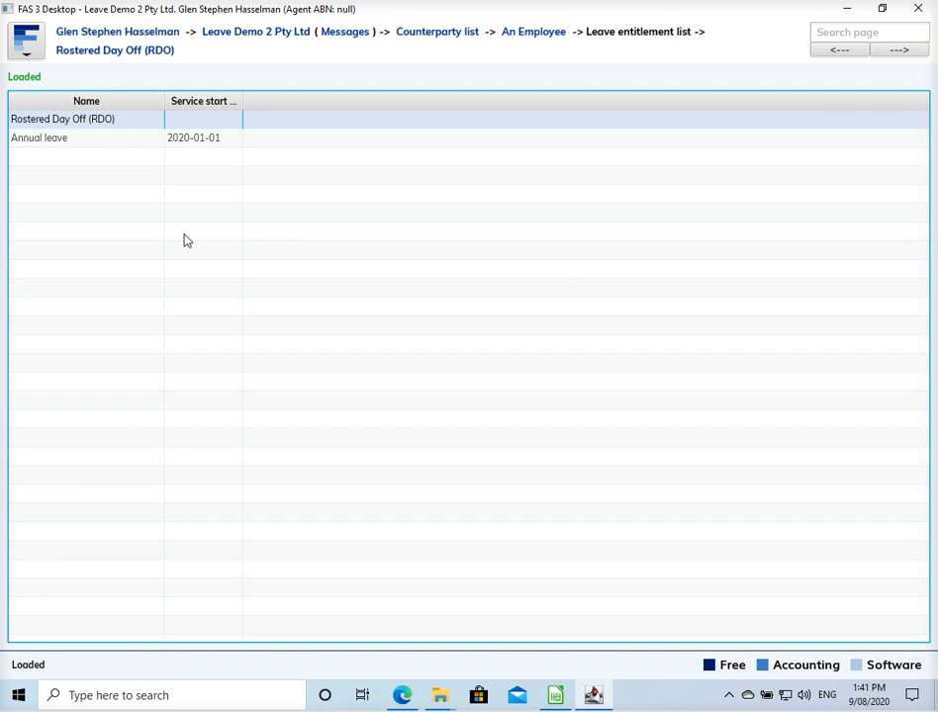
Set the service start date of the employee's Rostered Day Off (RDO) entitlement to 27 Apr 2020 and save it.
{"action": "double_click", "coordinate": [216, 124]}
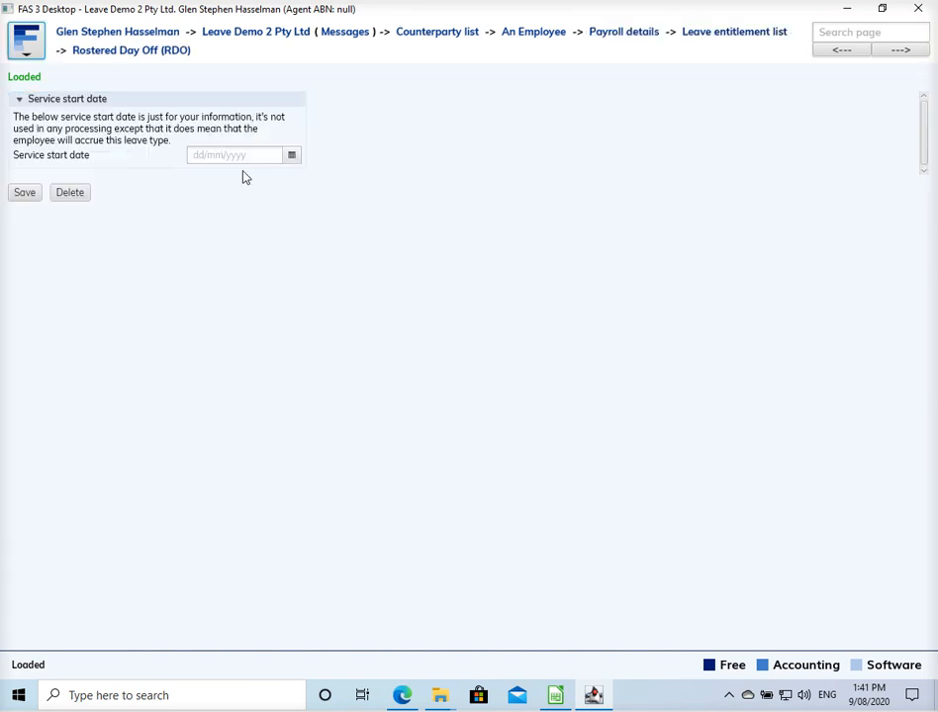
{"action": "left_click", "coordinate": [292, 156]}
{"action": "left_click", "coordinate": [197, 177]}
{"action": "left_click", "coordinate": [197, 177]}
{"action": "left_click", "coordinate": [197, 177]}
{"action": "left_click", "coordinate": [197, 177]}
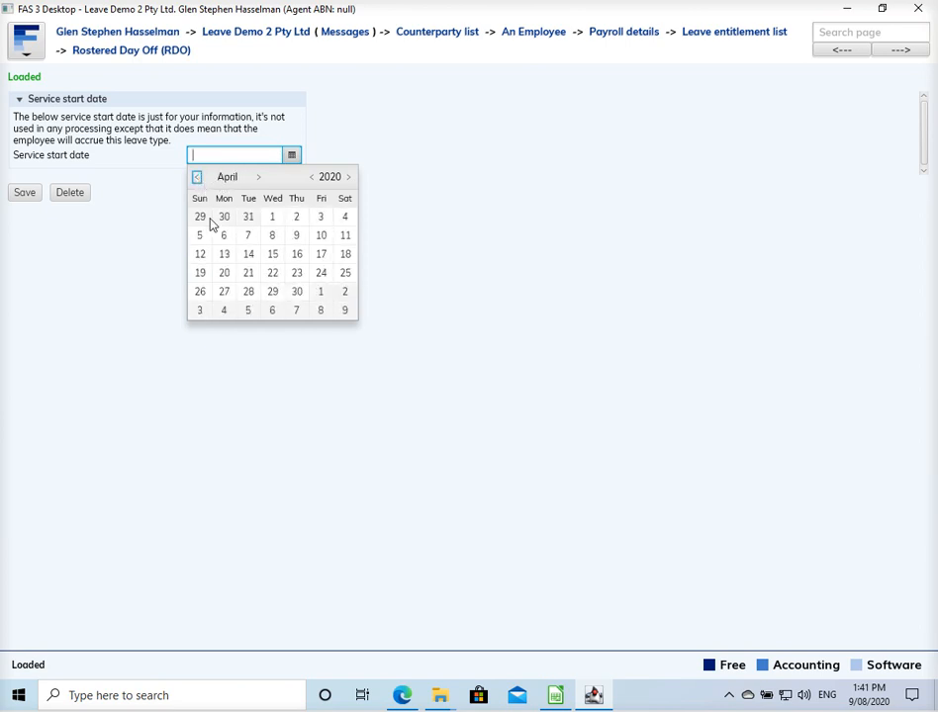
{"action": "left_click", "coordinate": [224, 291]}
{"action": "left_click", "coordinate": [37, 192]}
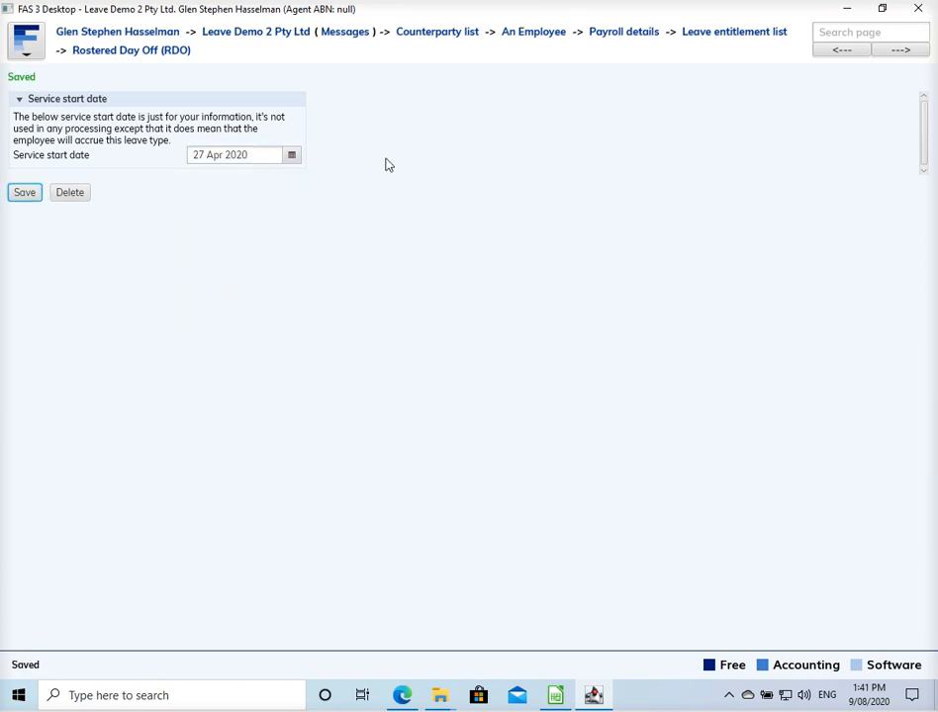
Open the employee's pay slip in the Week ending 10 May 2020 batch to examine its RDO lines and leave accruals.
{"action": "left_click", "coordinate": [273, 44]}
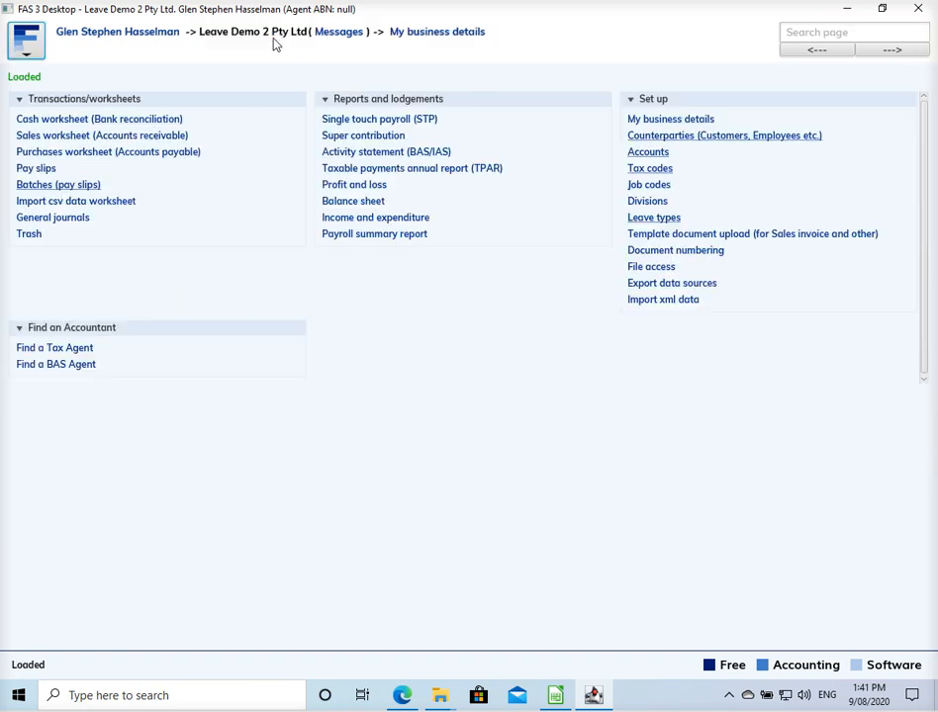
{"action": "left_click", "coordinate": [57, 186]}
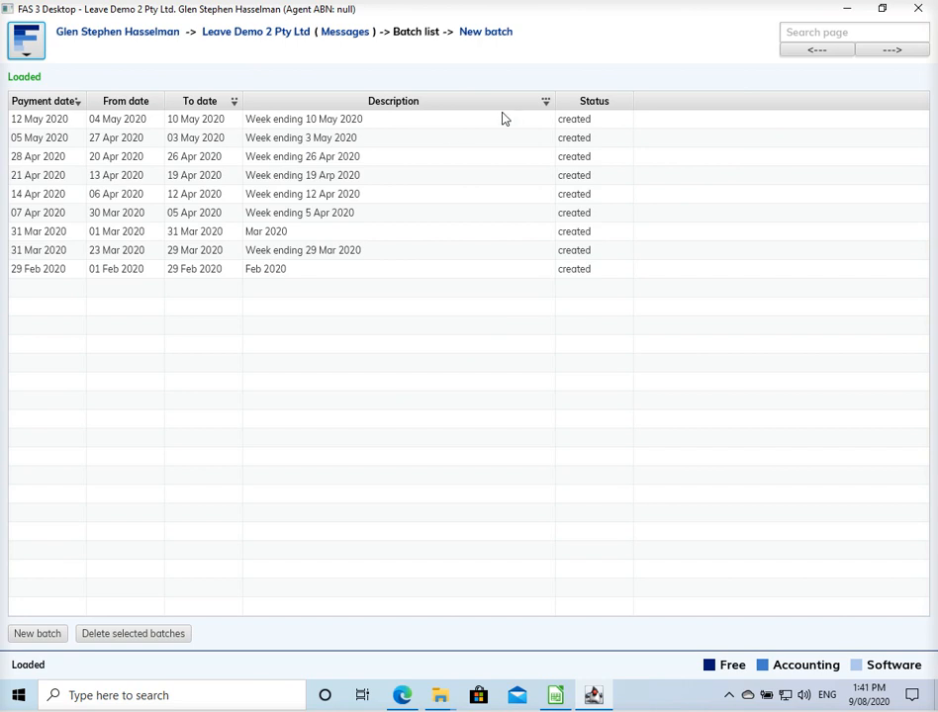
{"action": "left_click", "coordinate": [399, 121]}
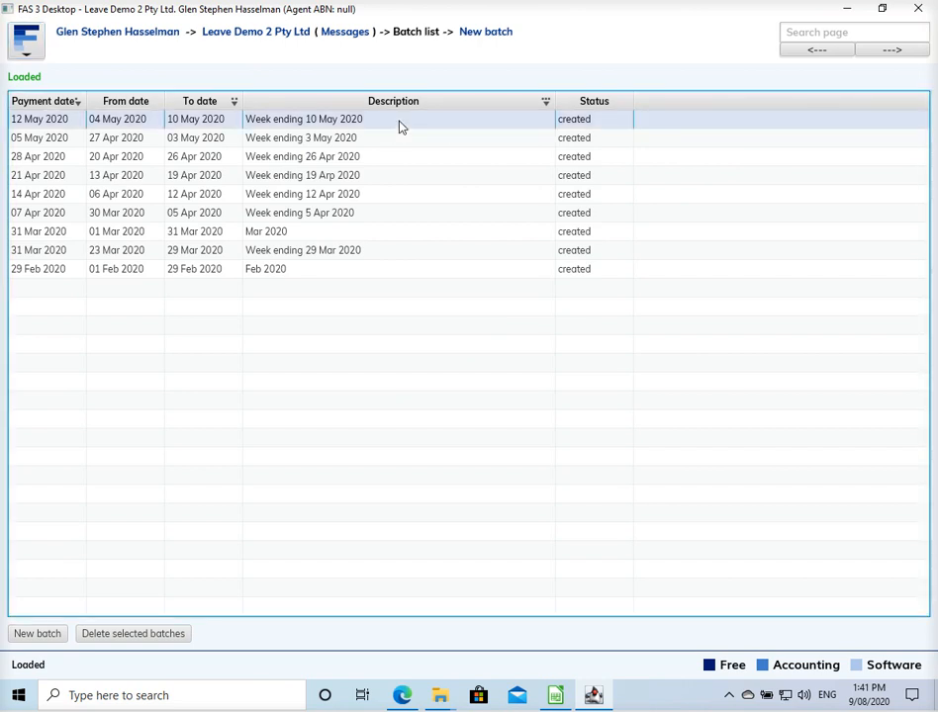
{"action": "double_click", "coordinate": [400, 121]}
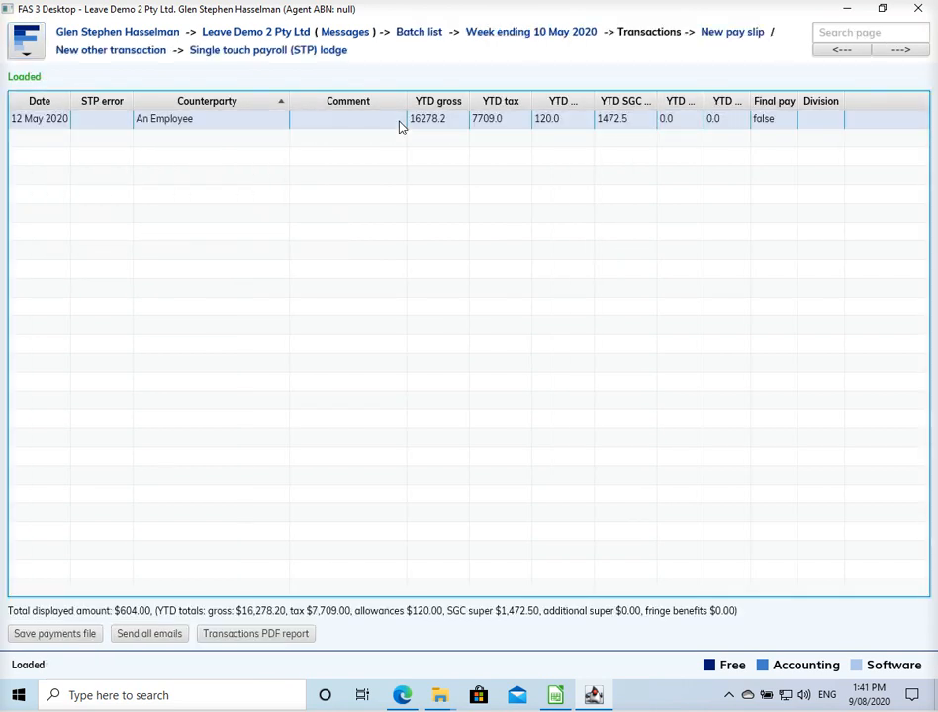
{"action": "double_click", "coordinate": [400, 122]}
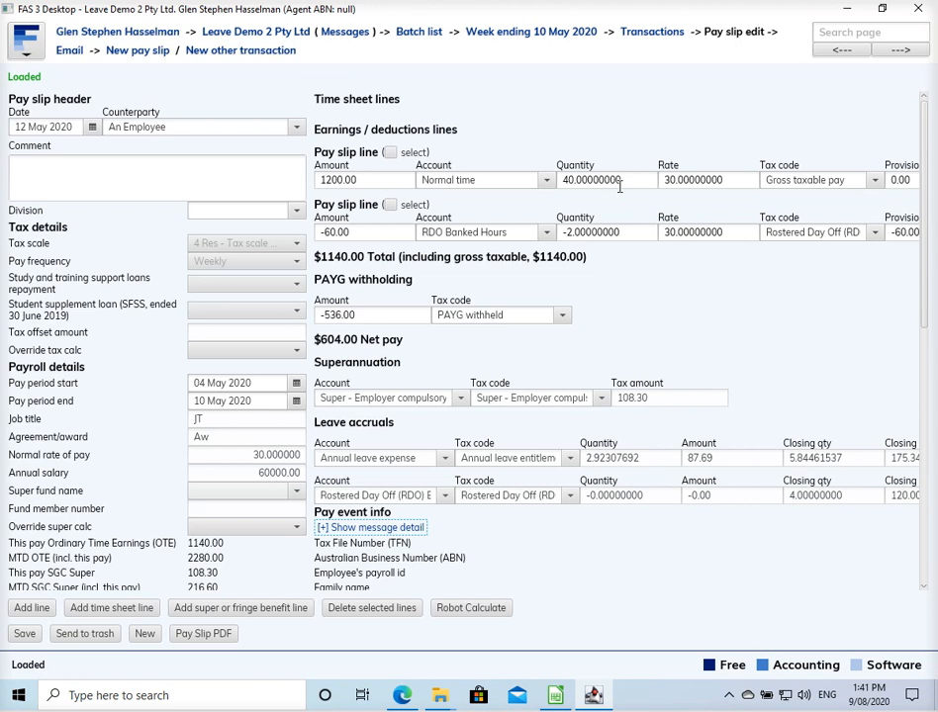
Check the quantities of the Normal time and RDO Banked Hours lines on the pay slip.
{"action": "left_click", "coordinate": [632, 180]}
{"action": "left_click_drag", "start_coordinate": [633, 179], "coordinate": [638, 179]}
{"action": "left_click_drag", "start_coordinate": [630, 231], "coordinate": [661, 237]}
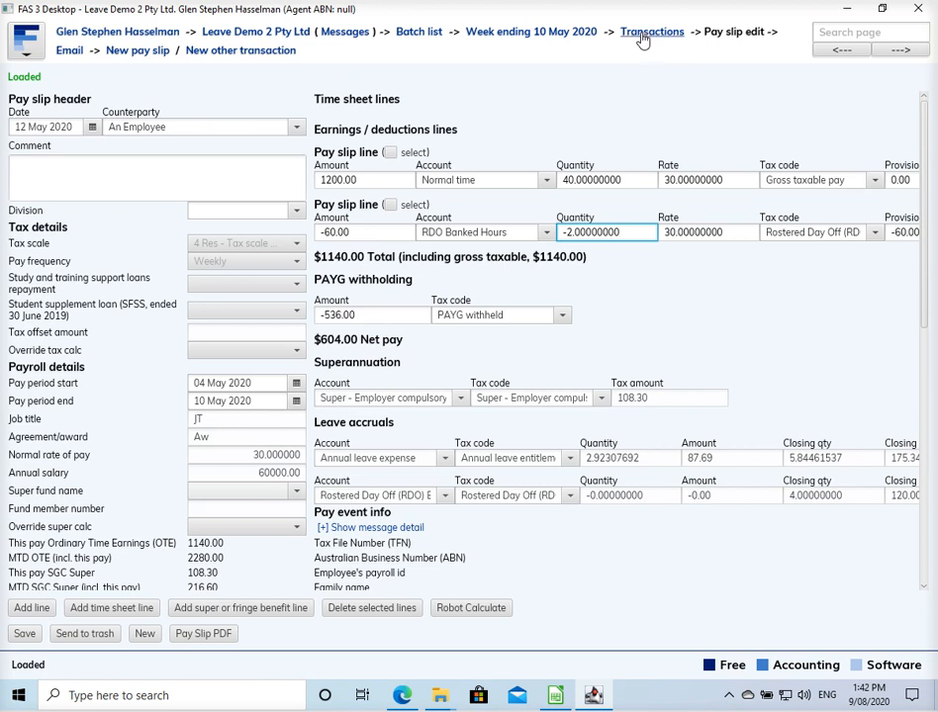
{"action": "left_click", "coordinate": [429, 34]}
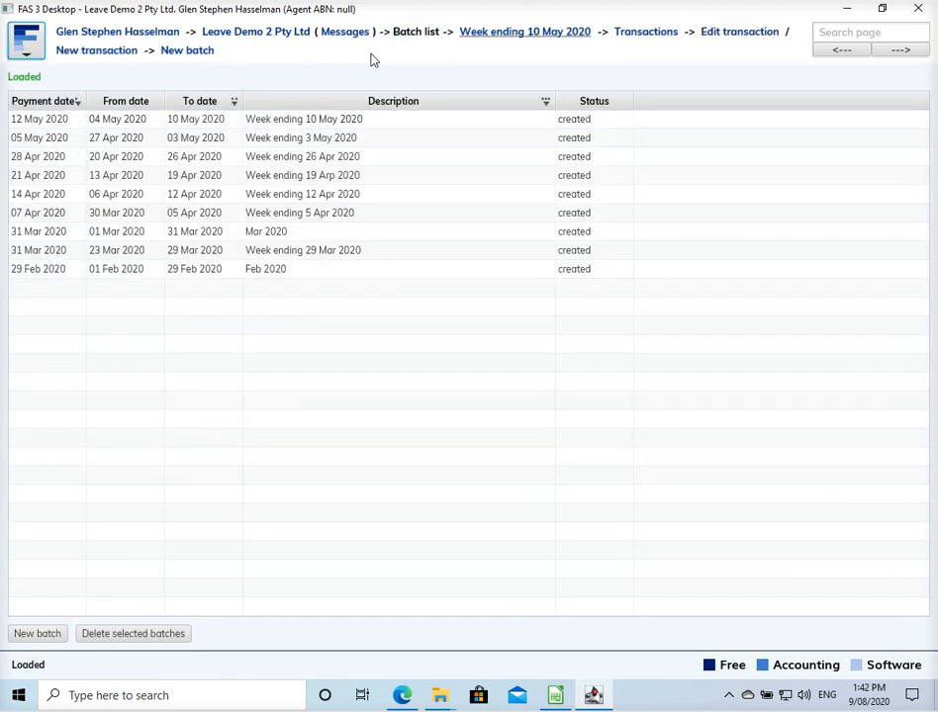
{"action": "left_click", "coordinate": [197, 55]}
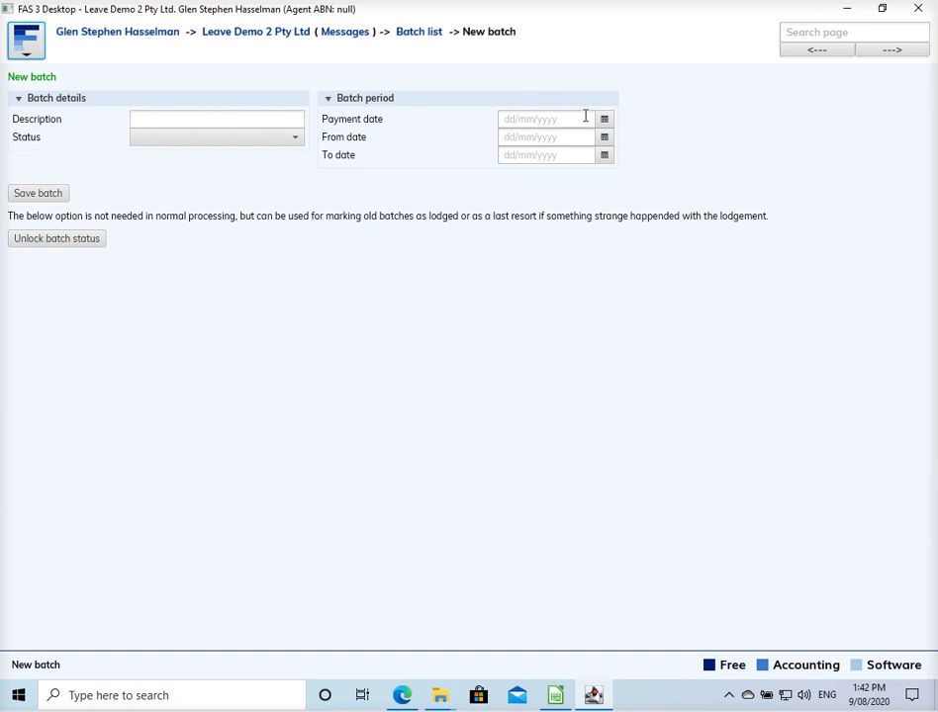
{"action": "left_click", "coordinate": [607, 119]}
{"action": "left_click", "coordinate": [508, 141]}
{"action": "left_click", "coordinate": [507, 141]}
{"action": "left_click", "coordinate": [508, 142]}
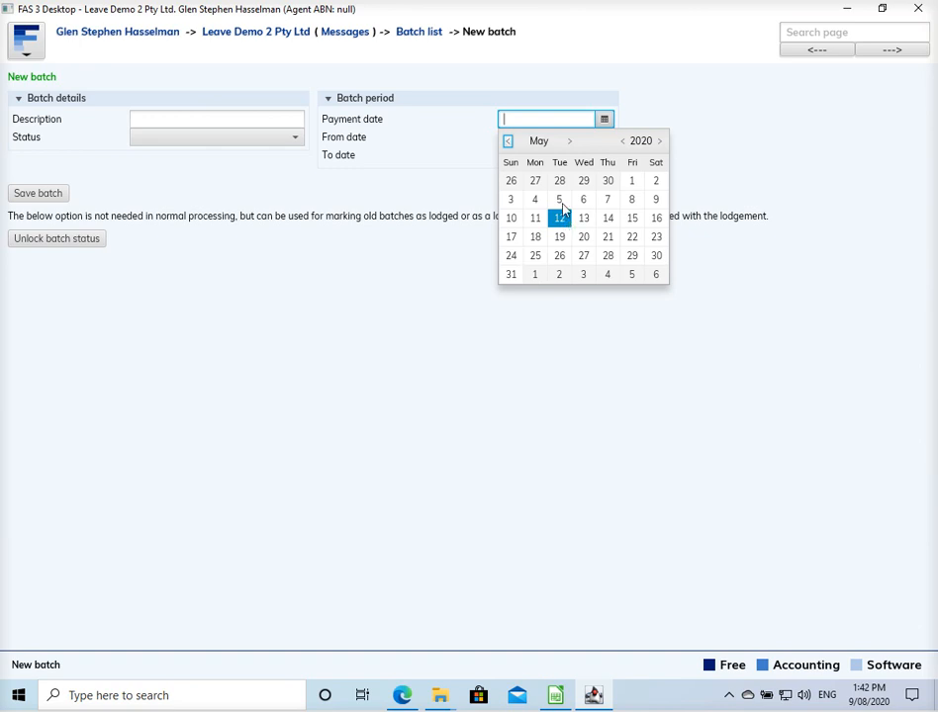
{"action": "left_click", "coordinate": [418, 33]}
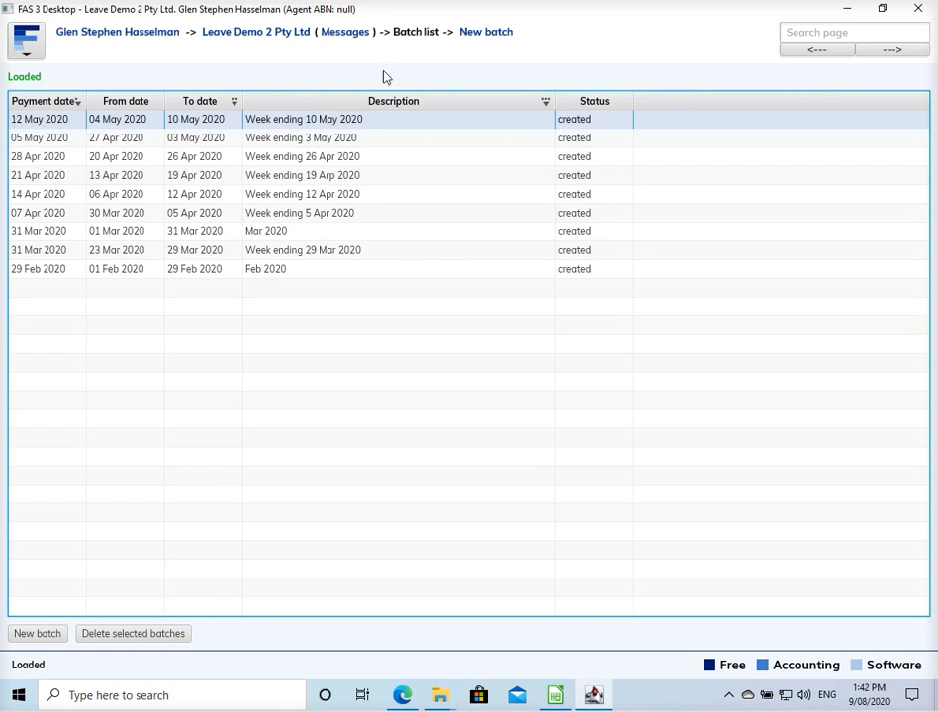
Start a new payroll batch with the payment date 19 May 2020.
{"action": "left_click", "coordinate": [474, 37]}
{"action": "left_click", "coordinate": [604, 119]}
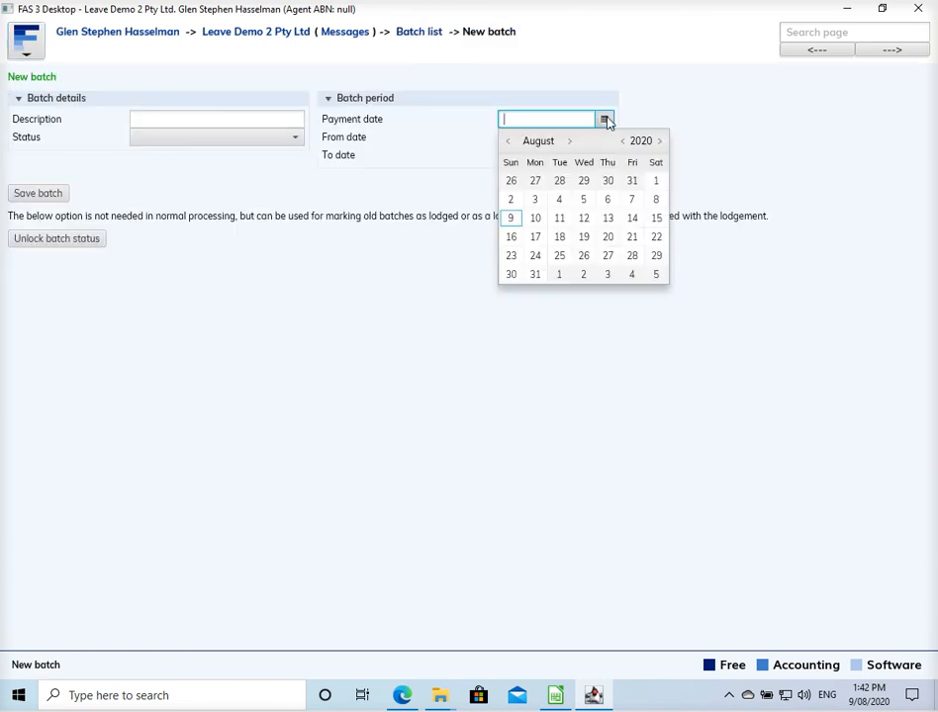
{"action": "double_click", "coordinate": [507, 142]}
{"action": "left_click", "coordinate": [507, 142]}
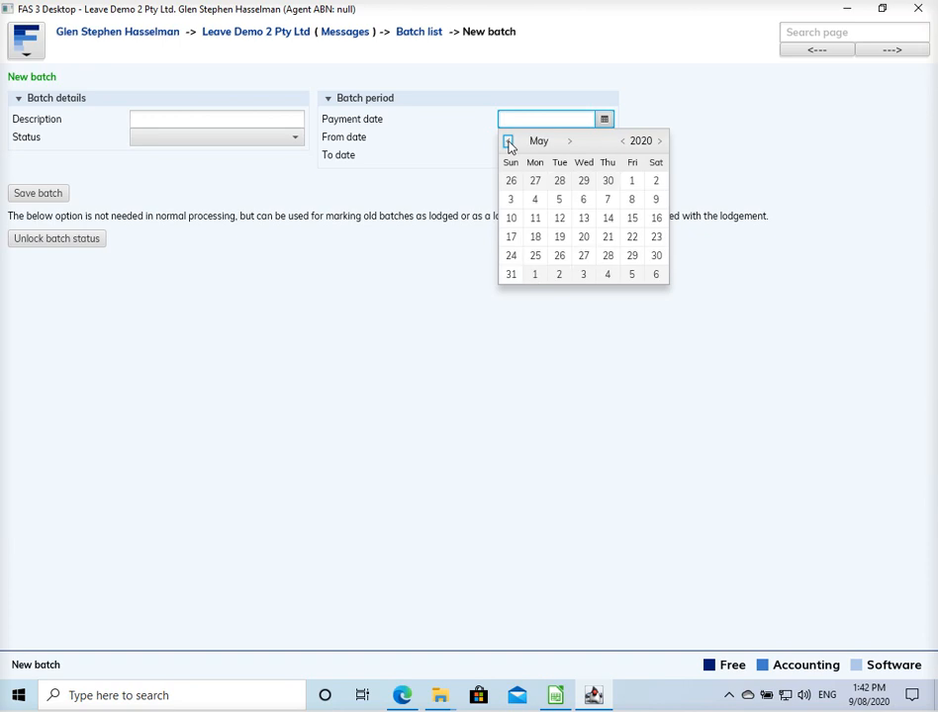
{"action": "left_click", "coordinate": [559, 237]}
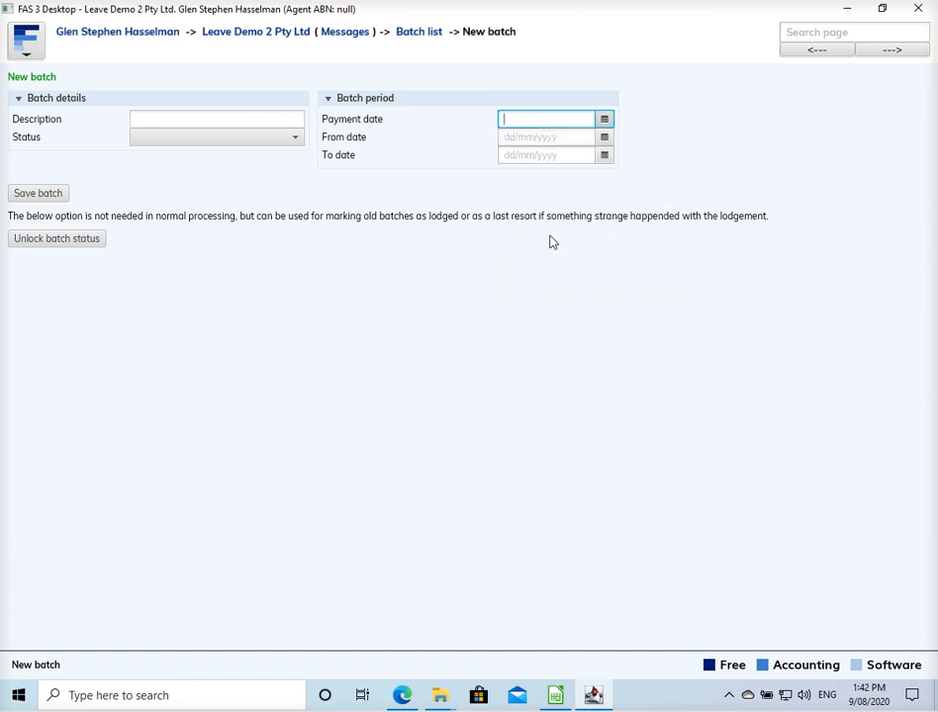
Set the new batch's period from 11 May 2020 to 17 May 2020.
{"action": "left_click", "coordinate": [603, 138]}
{"action": "left_click", "coordinate": [508, 158]}
{"action": "double_click", "coordinate": [507, 159]}
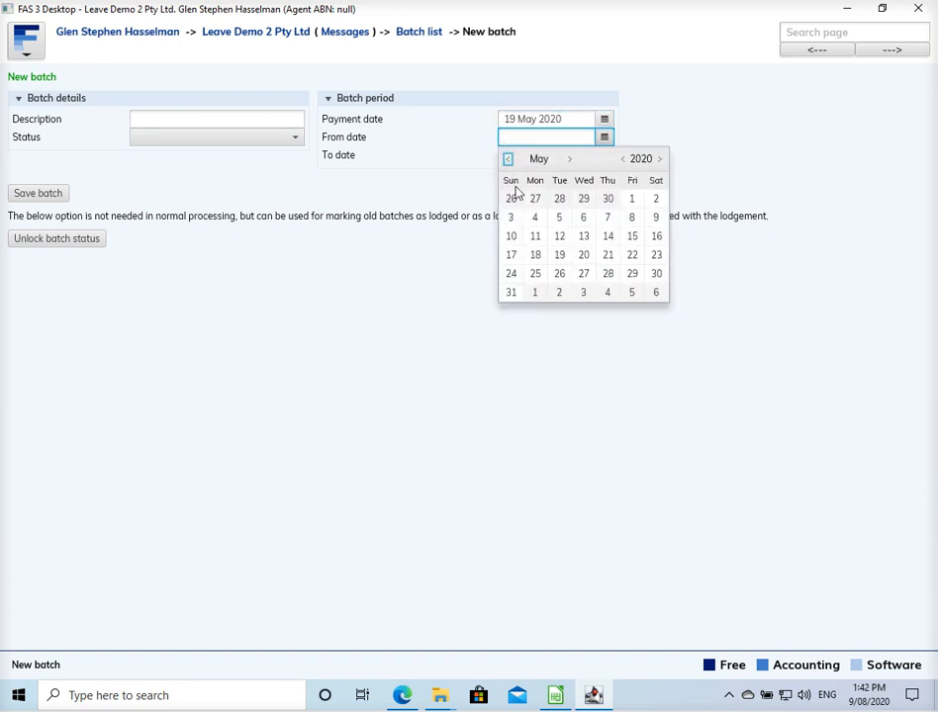
{"action": "left_click", "coordinate": [538, 238]}
{"action": "left_click", "coordinate": [606, 155]}
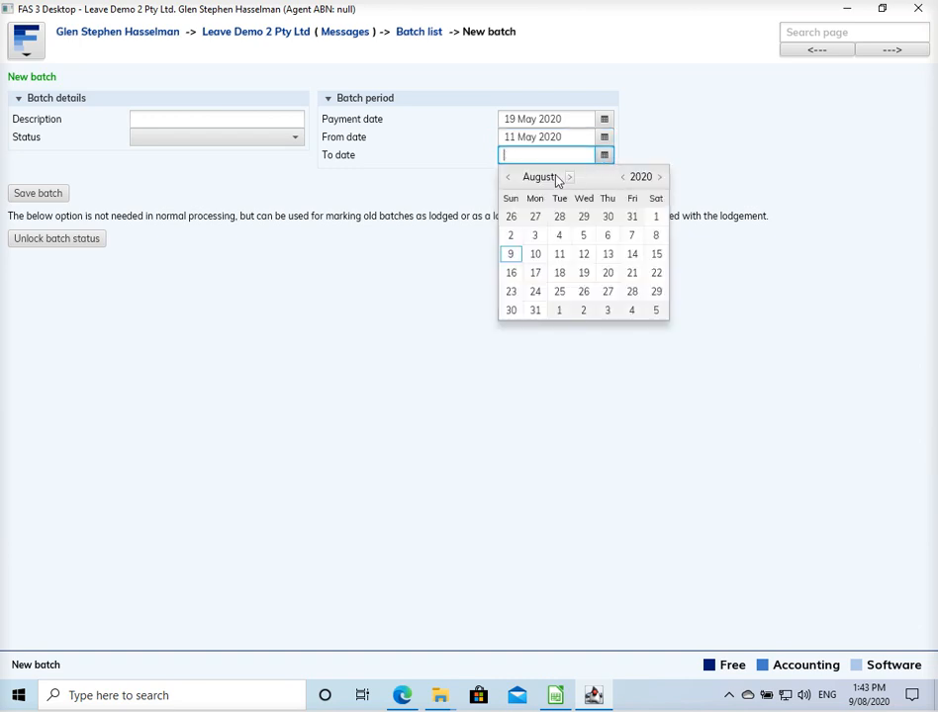
{"action": "left_click", "coordinate": [508, 177]}
{"action": "left_click", "coordinate": [507, 177]}
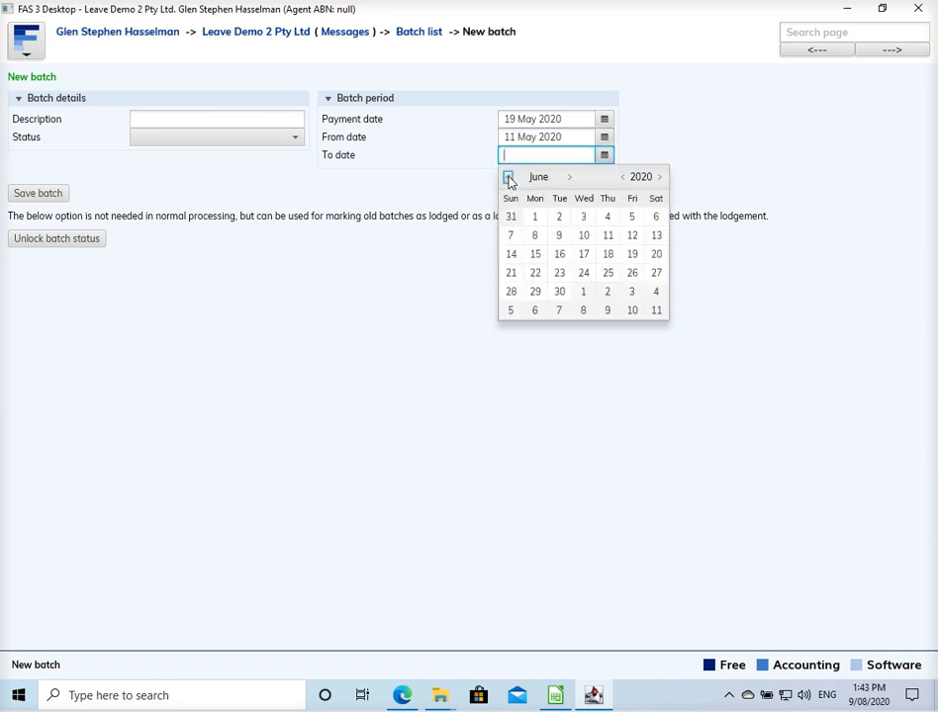
{"action": "left_click", "coordinate": [508, 177]}
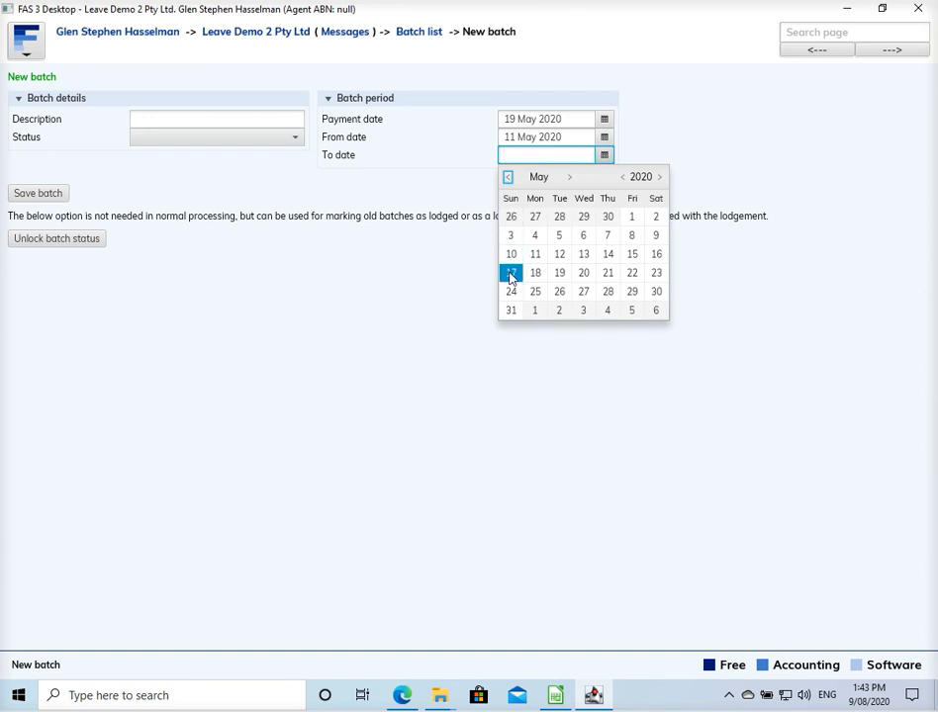
{"action": "left_click", "coordinate": [510, 274]}
Describe the batch as "Week ending 17 May 2020" and save it.
{"action": "left_click", "coordinate": [243, 120]}
{"action": "type", "text": "ek ending 17 Ma"}
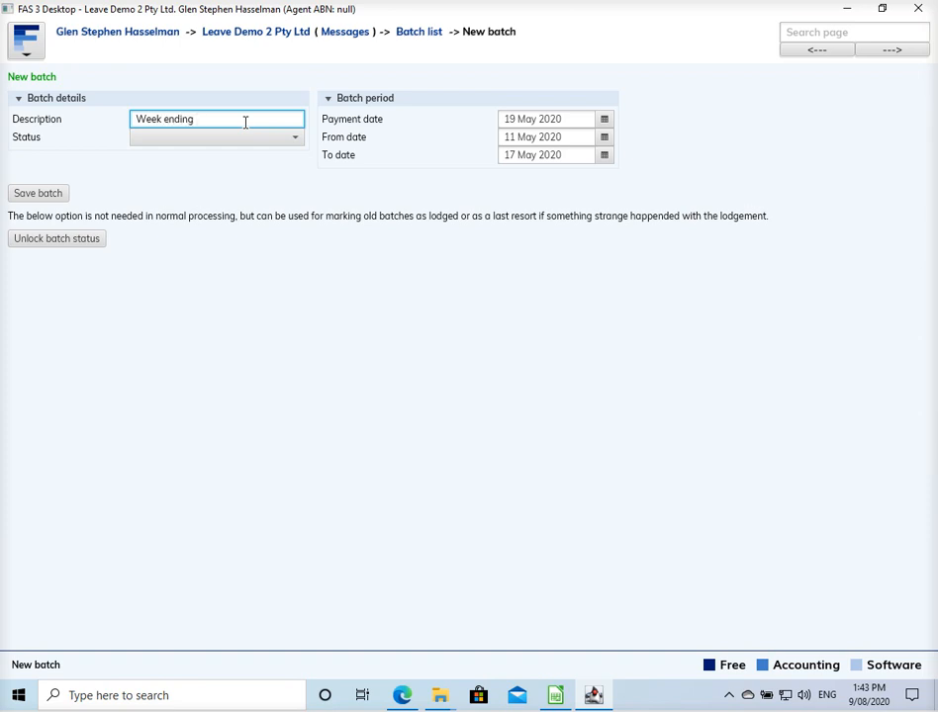
{"action": "type", "text": "y 2019"}
{"action": "key", "text": "BackSpace"}
{"action": "key", "text": "BackSpace"}
{"action": "key", "text": "BackSpace"}
{"action": "type", "text": "020"}
{"action": "left_click", "coordinate": [28, 198]}
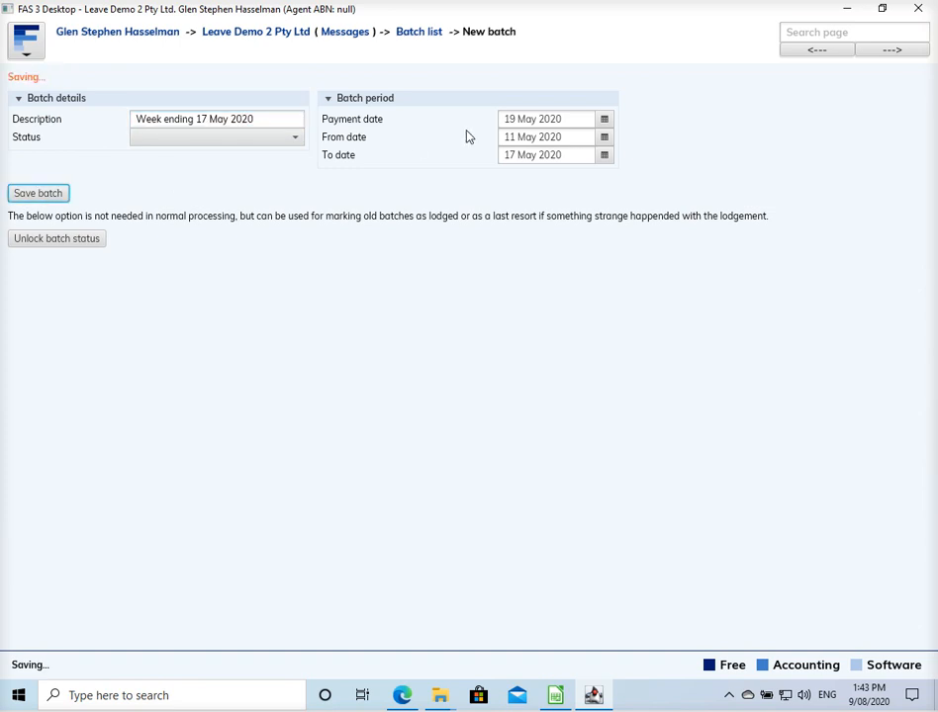
Create a new pay slip in the Week ending 17 May 2020 batch with the employee as counterparty.
{"action": "left_click", "coordinate": [671, 37]}
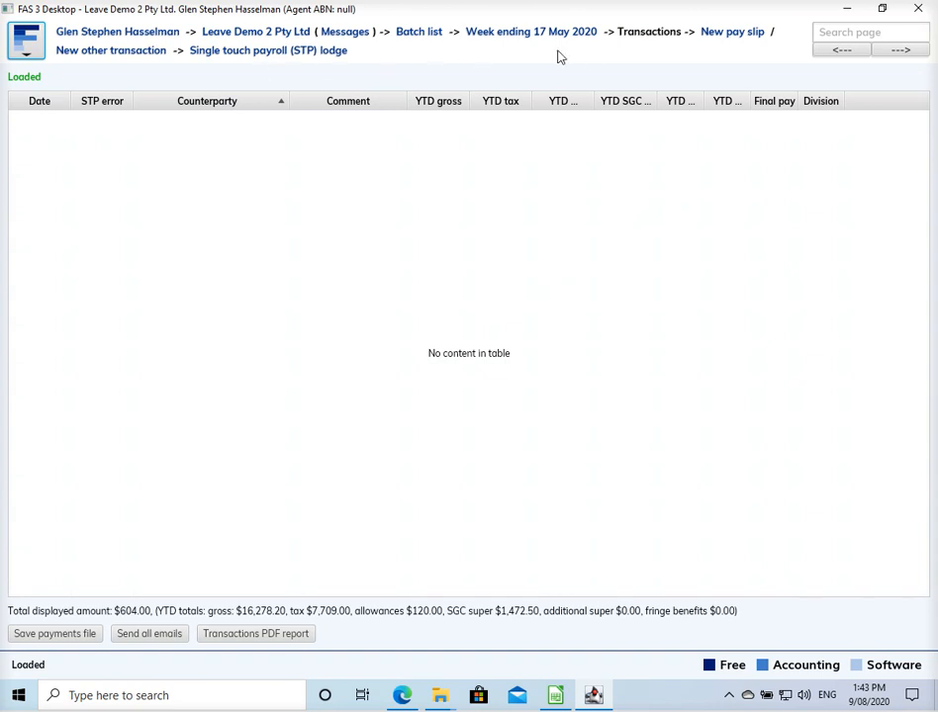
{"action": "left_click", "coordinate": [713, 36]}
{"action": "left_click", "coordinate": [185, 127]}
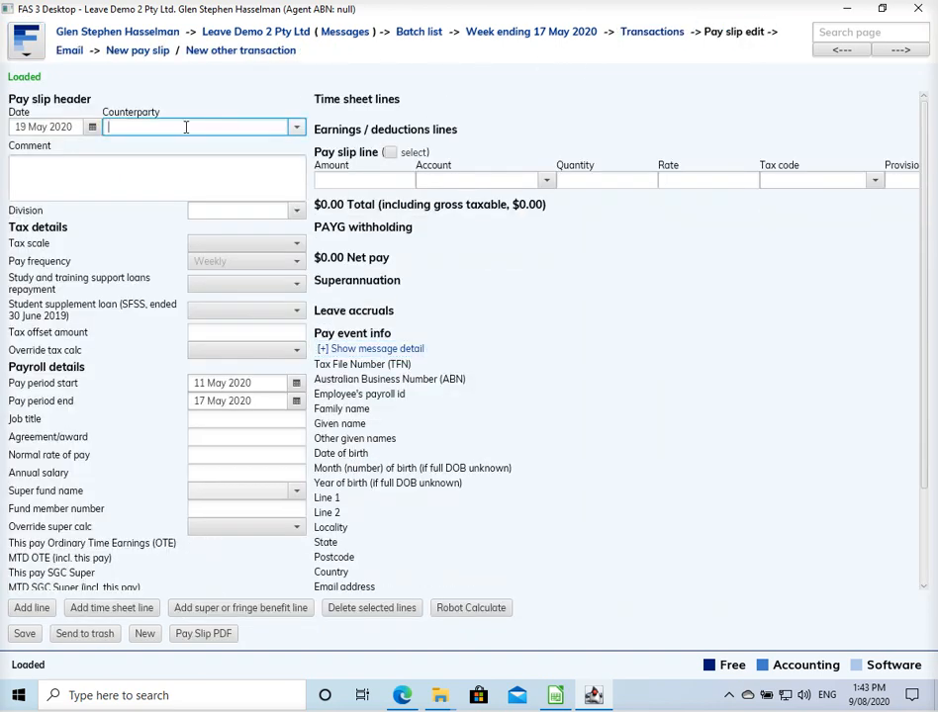
{"action": "type", "text": "emp"}
{"action": "key", "text": "Return"}
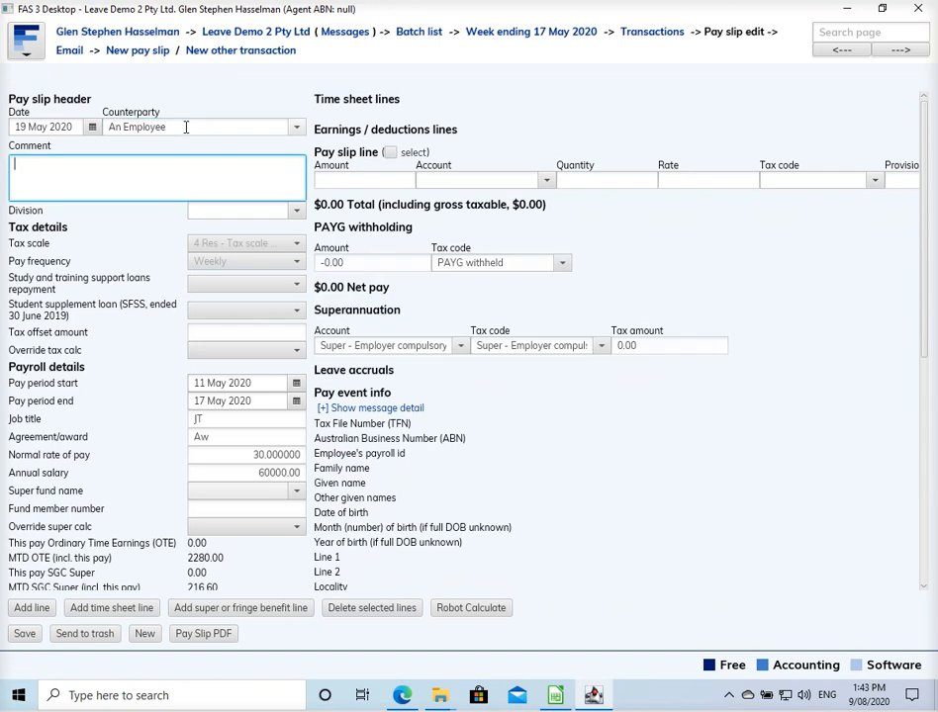
Enter 40 hours of Normal time on the pay slip's first earnings line.
{"action": "left_click", "coordinate": [480, 179]}
{"action": "type", "text": "nor"}
{"action": "key", "text": "Tab"}
{"action": "type", "text": "40"}
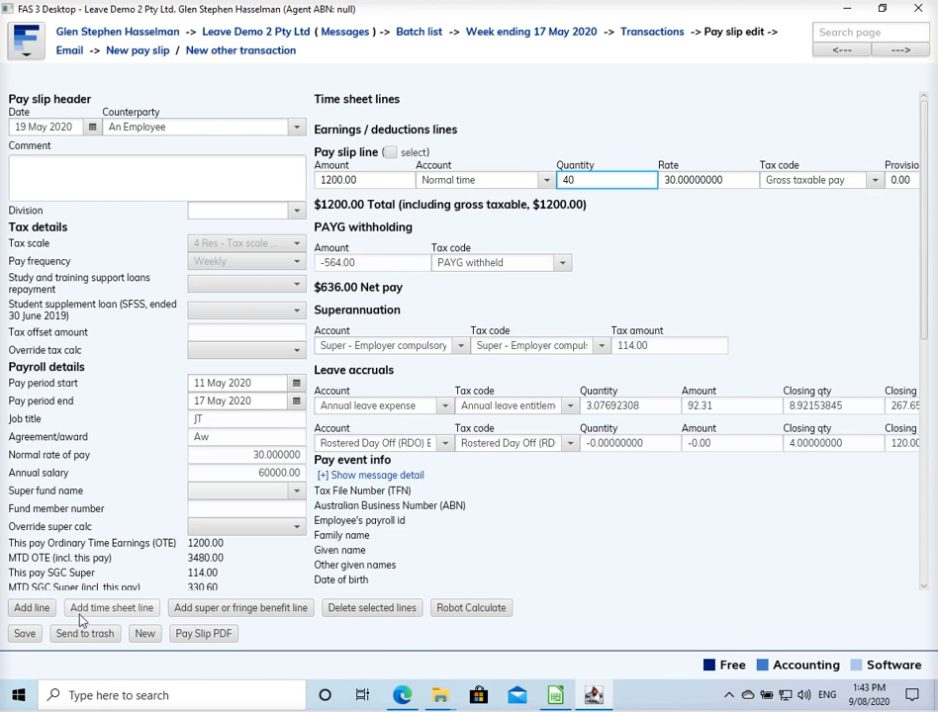
Add an RDO Banked Hours line with a quantity of -2 to the pay slip and save it.
{"action": "left_click", "coordinate": [28, 610]}
{"action": "left_click", "coordinate": [500, 228]}
{"action": "type", "text": "rd"}
{"action": "key", "text": "Tab"}
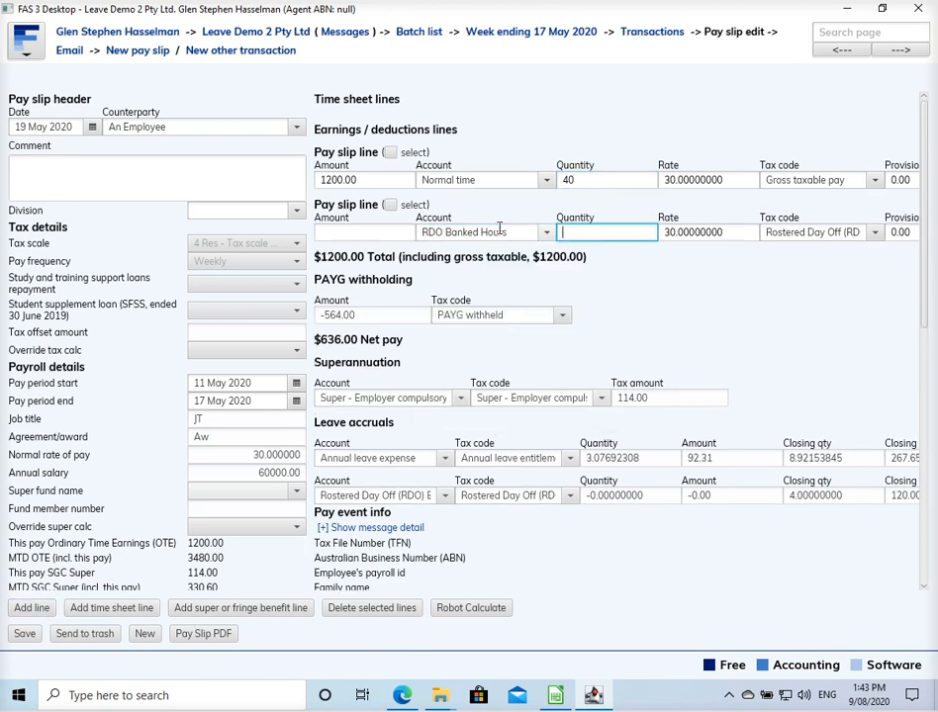
{"action": "type", "text": "-2"}
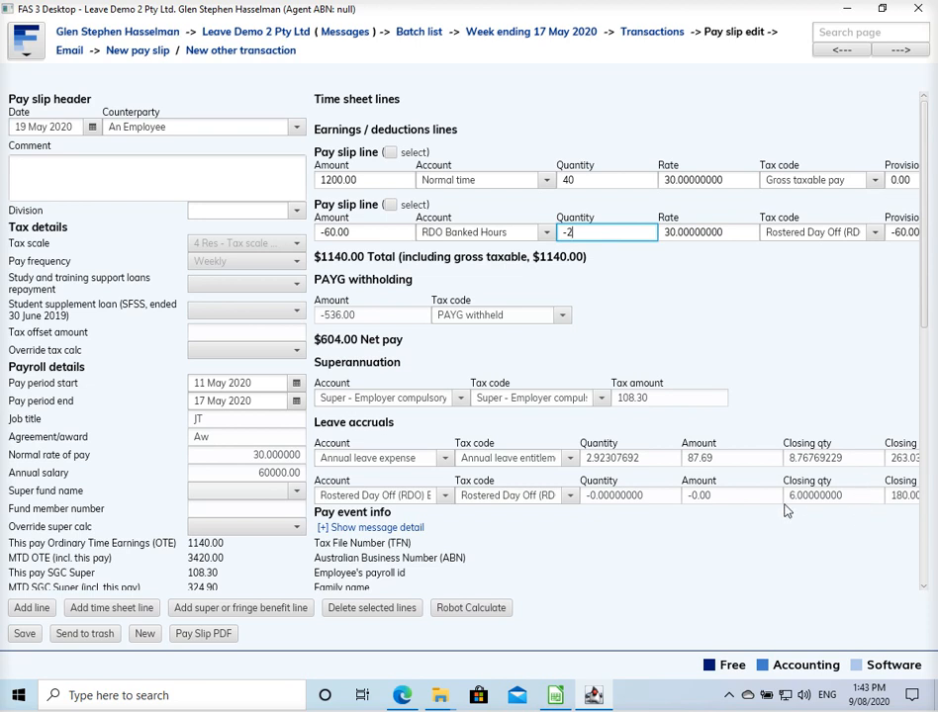
{"action": "left_click", "coordinate": [27, 635]}
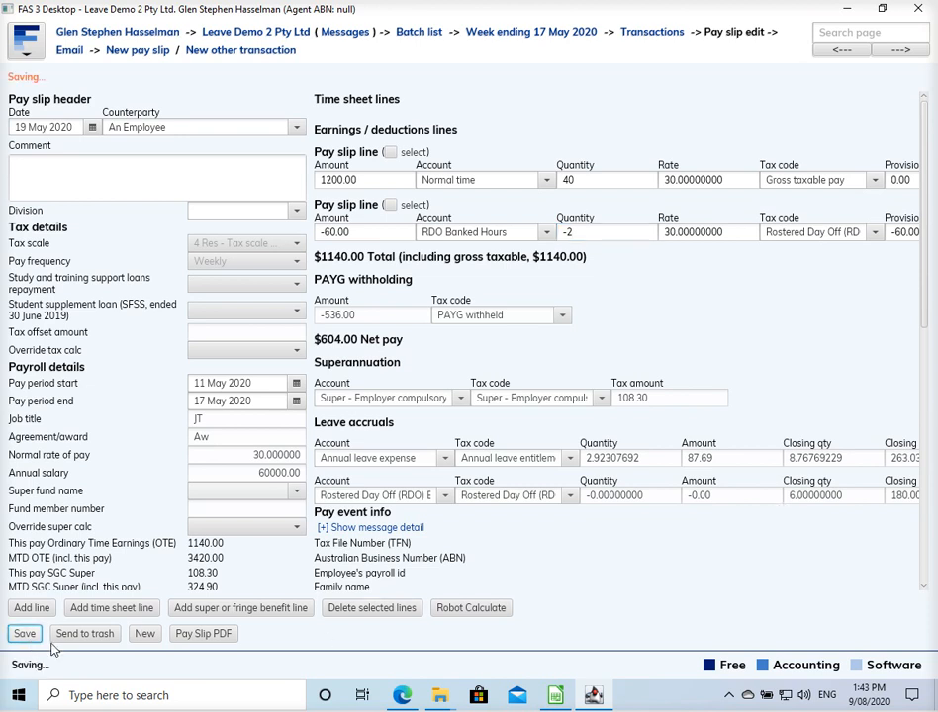
Export the pay slip as the PDF Pay_slip_from_Leave_Demo_2_Pty_Ltd on the Desktop, replacing the existing file.
{"action": "left_click", "coordinate": [190, 638]}
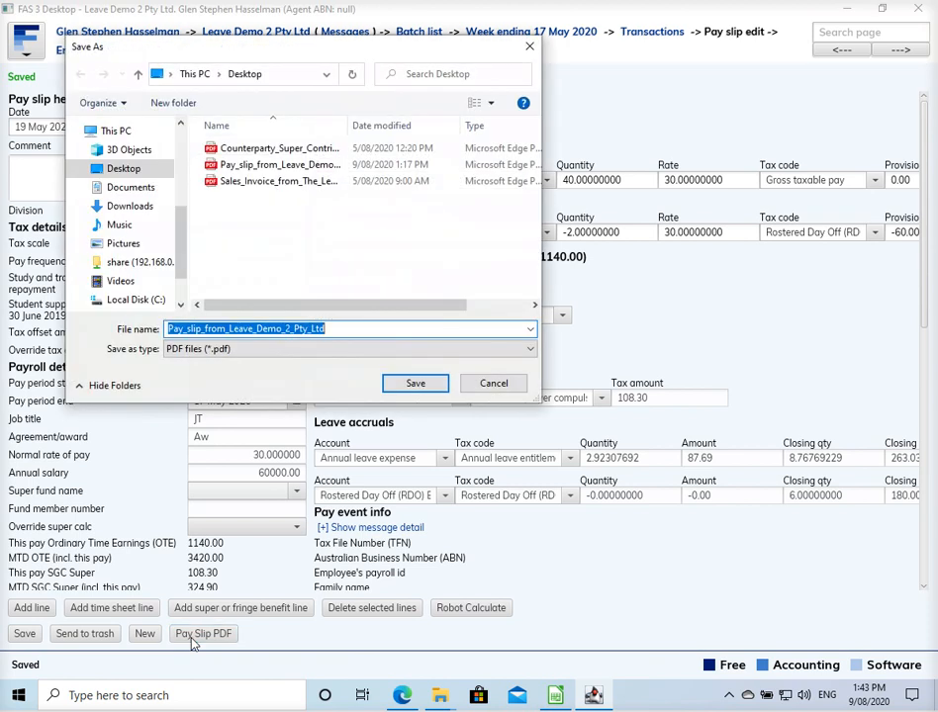
{"action": "left_click", "coordinate": [404, 384]}
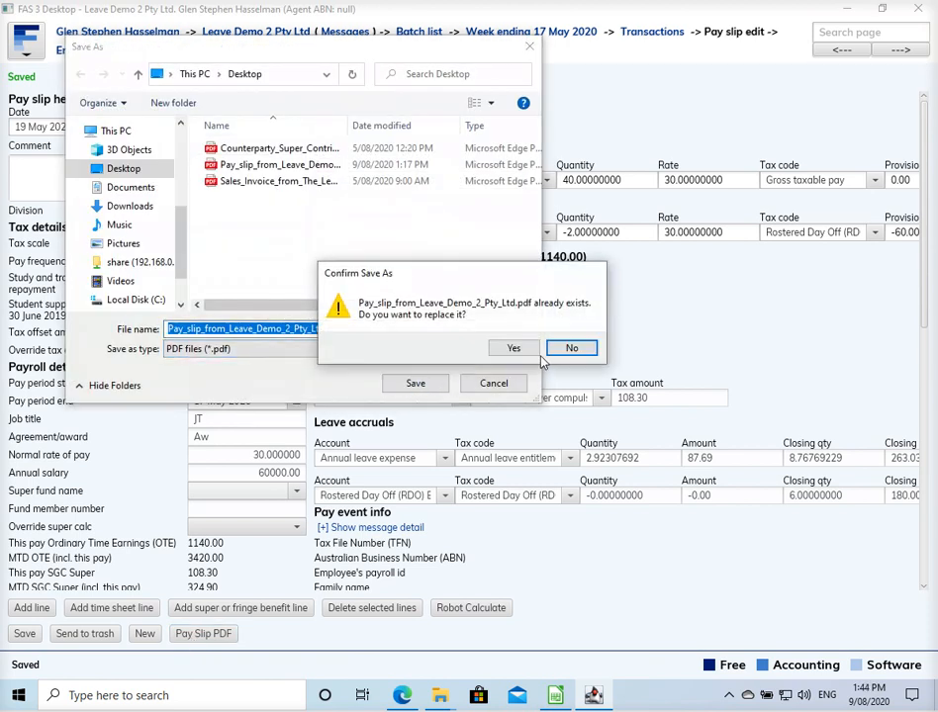
{"action": "left_click", "coordinate": [512, 347]}
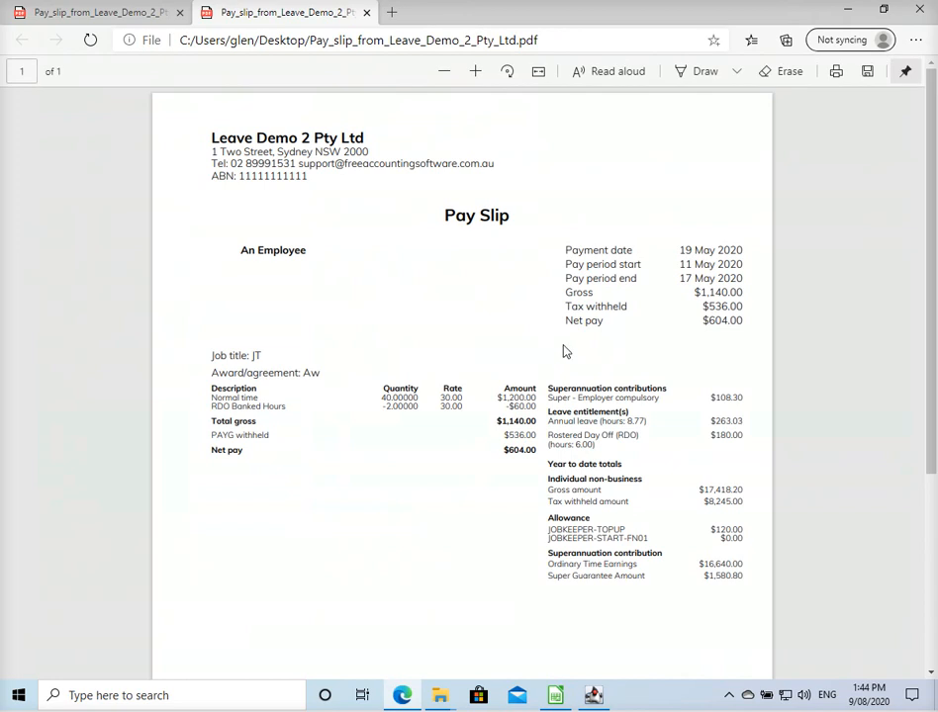
Examine the annual leave and Rostered Day Off (RDO) entitlements on the pay slip PDF and return to the pay slip editor.
{"action": "left_click", "coordinate": [474, 82]}
{"action": "left_click", "coordinate": [475, 82]}
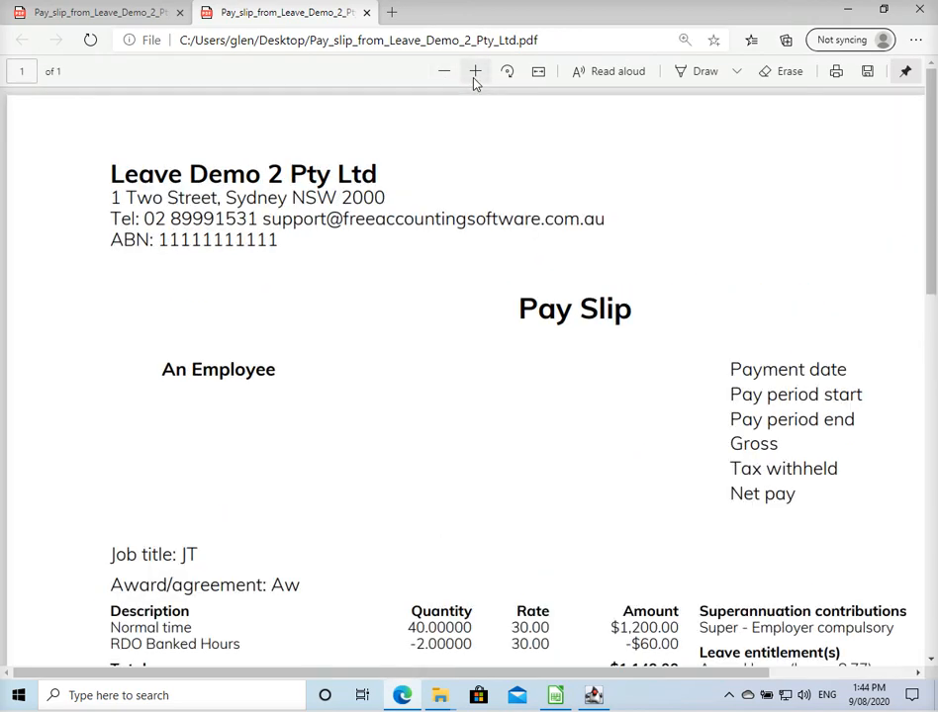
{"action": "left_click_drag", "start_coordinate": [452, 680], "coordinate": [556, 676]}
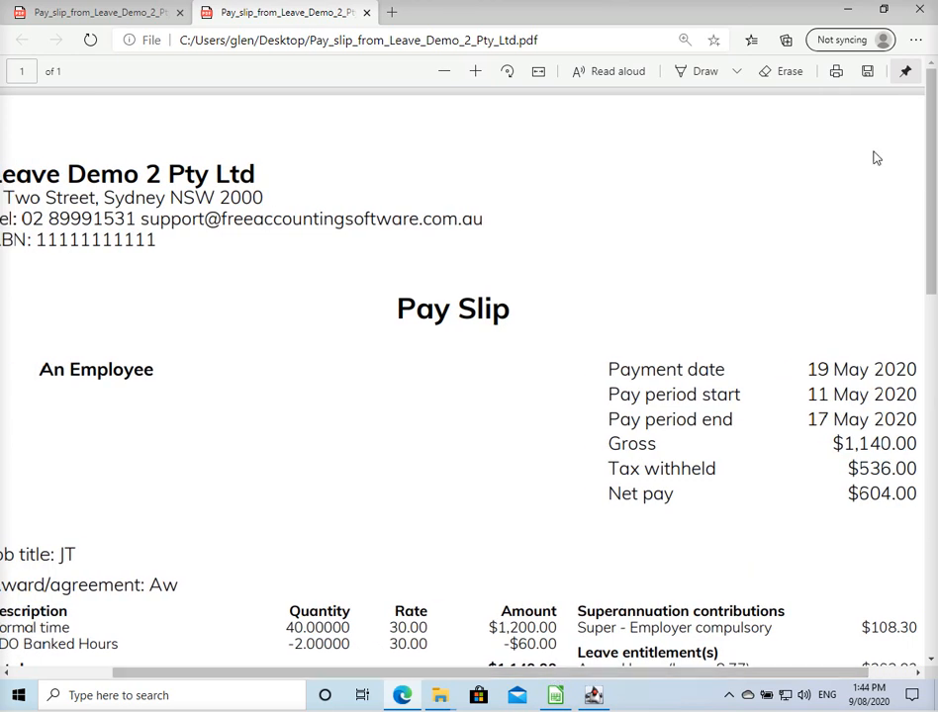
{"action": "left_click_drag", "start_coordinate": [927, 188], "coordinate": [930, 320]}
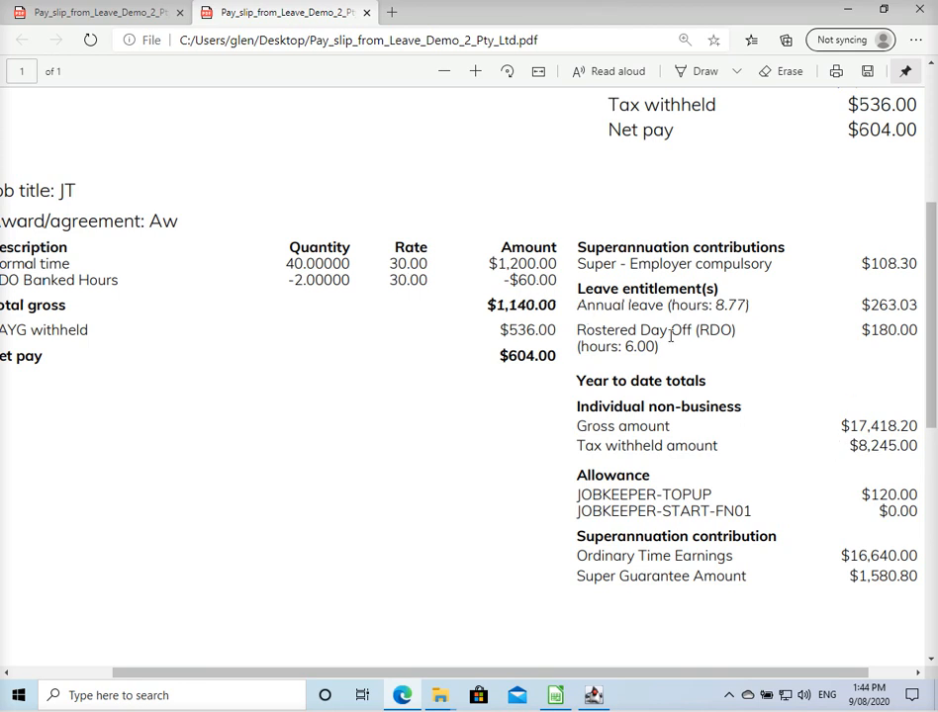
{"action": "left_click_drag", "start_coordinate": [585, 288], "coordinate": [749, 308]}
{"action": "mouse_move", "coordinate": [636, 333]}
{"action": "left_mouse_down"}
{"action": "mouse_move", "coordinate": [671, 348]}
{"action": "mouse_move", "coordinate": [625, 347]}
{"action": "left_mouse_up"}
{"action": "left_click", "coordinate": [641, 346]}
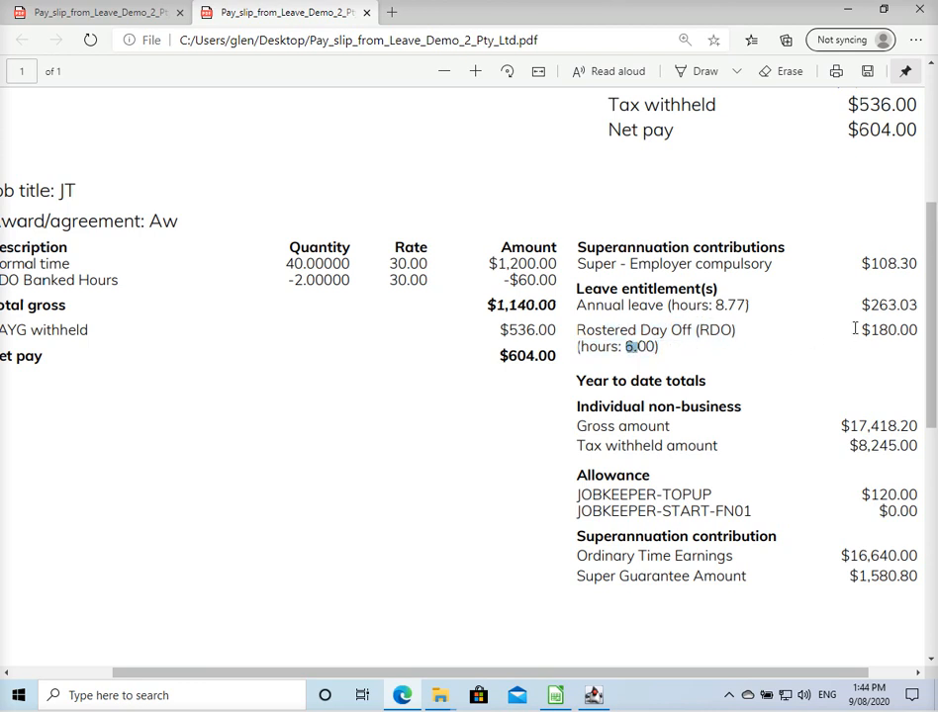
{"action": "left_click_drag", "start_coordinate": [846, 337], "coordinate": [925, 344]}
{"action": "left_click", "coordinate": [712, 376]}
{"action": "left_click", "coordinate": [845, 14]}
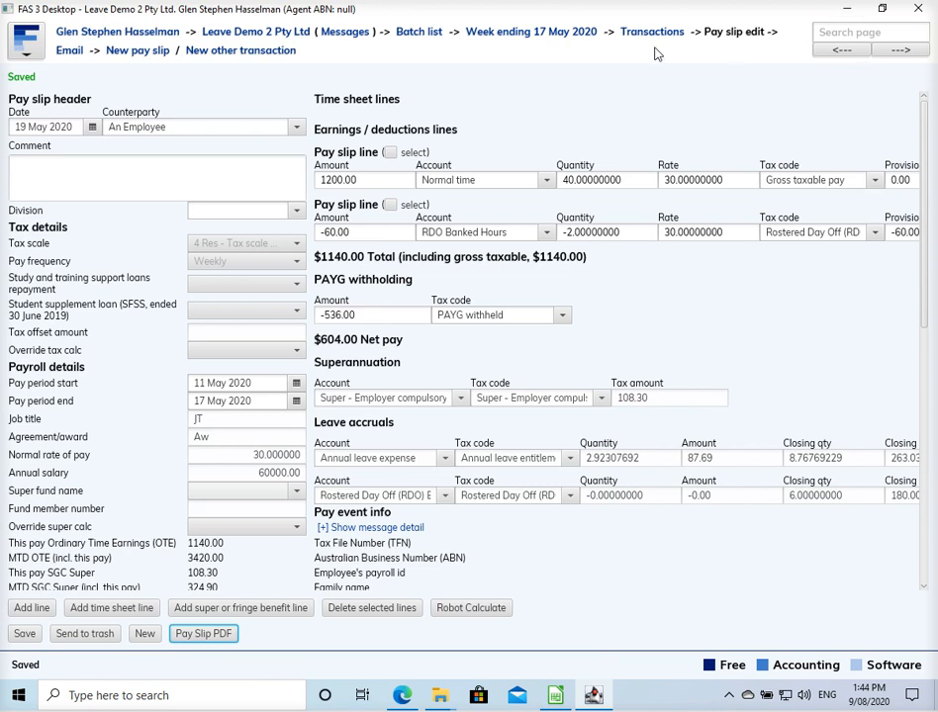
Start another new payroll batch with the payment date 26 May 2020.
{"action": "left_click", "coordinate": [418, 33]}
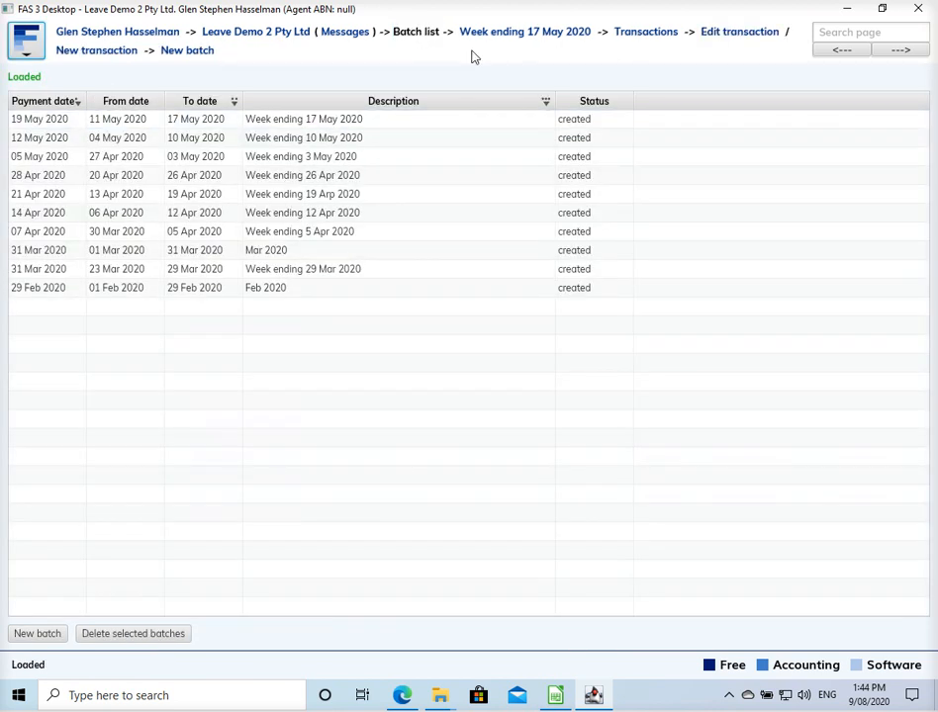
{"action": "left_click", "coordinate": [186, 52]}
{"action": "left_click", "coordinate": [604, 119]}
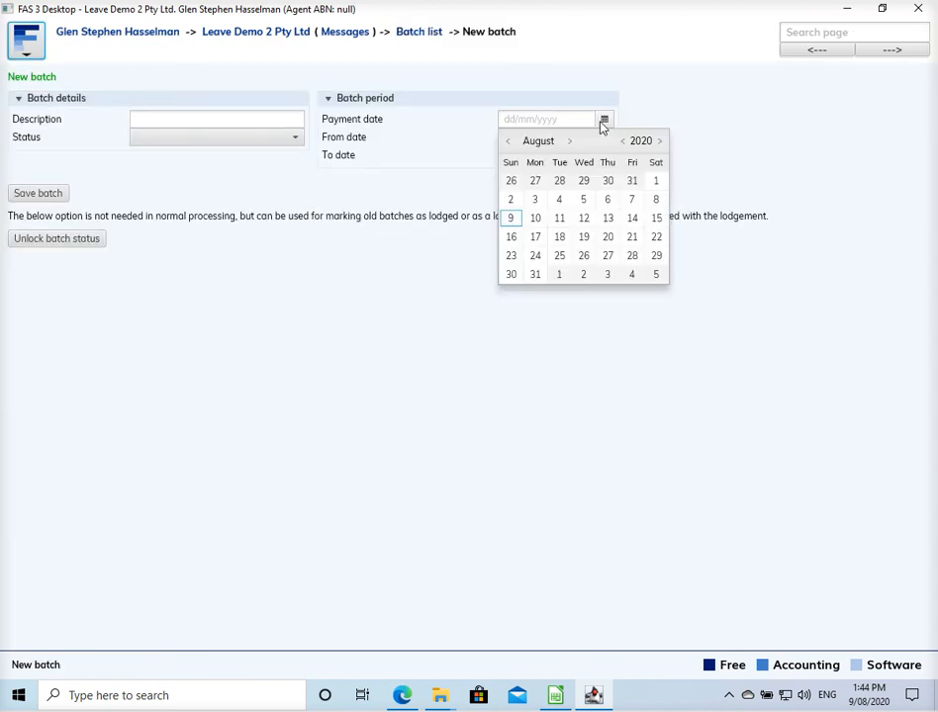
{"action": "left_click", "coordinate": [513, 145]}
{"action": "left_click", "coordinate": [513, 144]}
{"action": "left_click", "coordinate": [512, 145]}
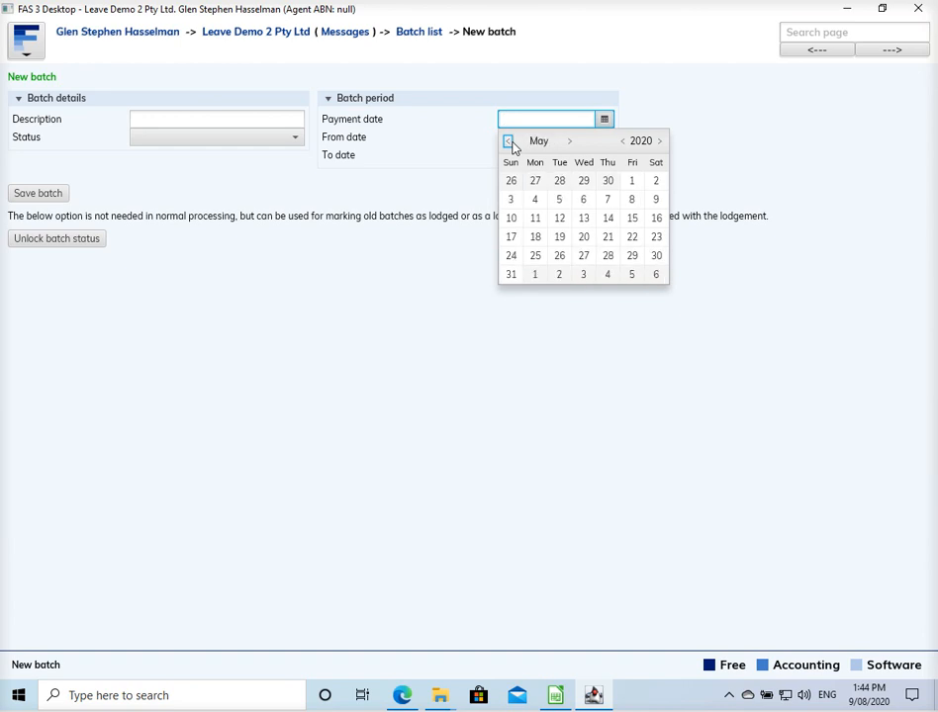
{"action": "left_click", "coordinate": [557, 255]}
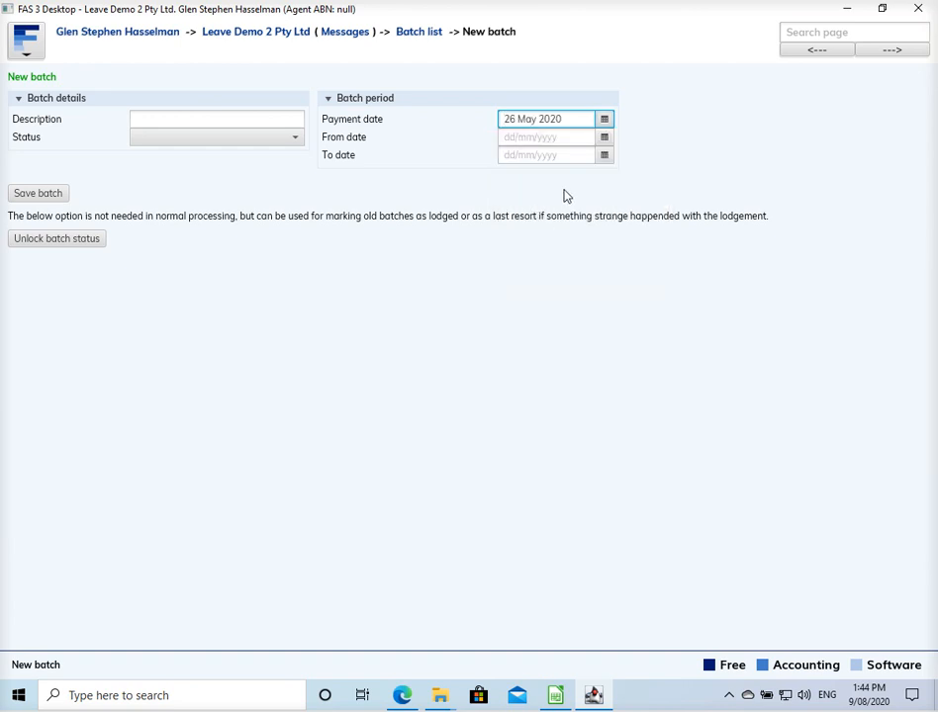
Set the new batch's period from 18 May 2020 to 24 May 2020.
{"action": "left_click", "coordinate": [603, 137]}
{"action": "left_click", "coordinate": [507, 159]}
{"action": "left_click", "coordinate": [508, 158]}
{"action": "left_click", "coordinate": [507, 158]}
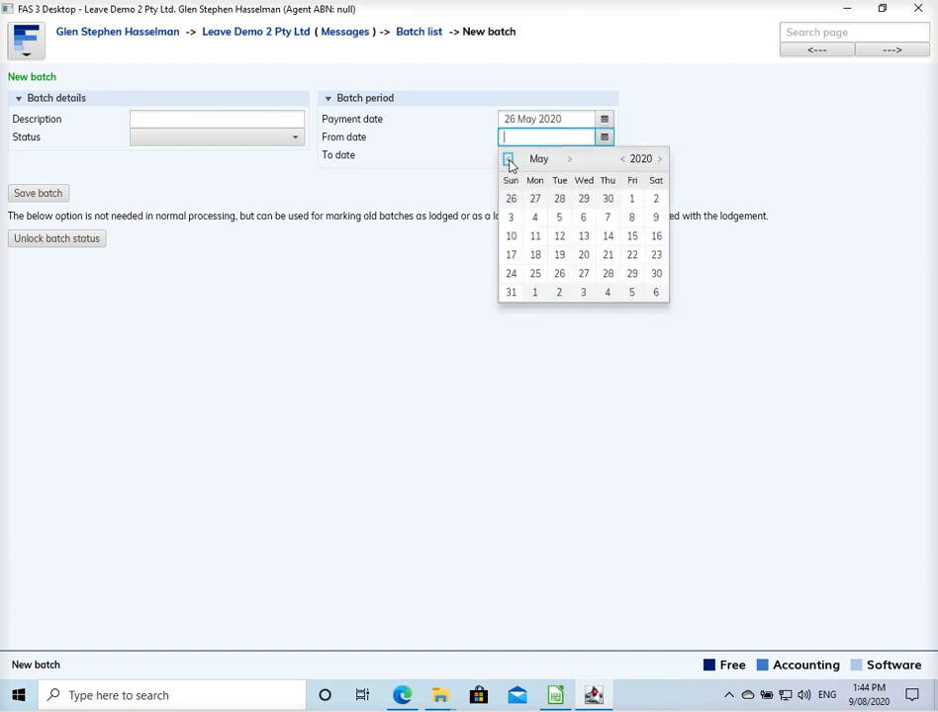
{"action": "left_click", "coordinate": [535, 255]}
{"action": "left_click", "coordinate": [604, 156]}
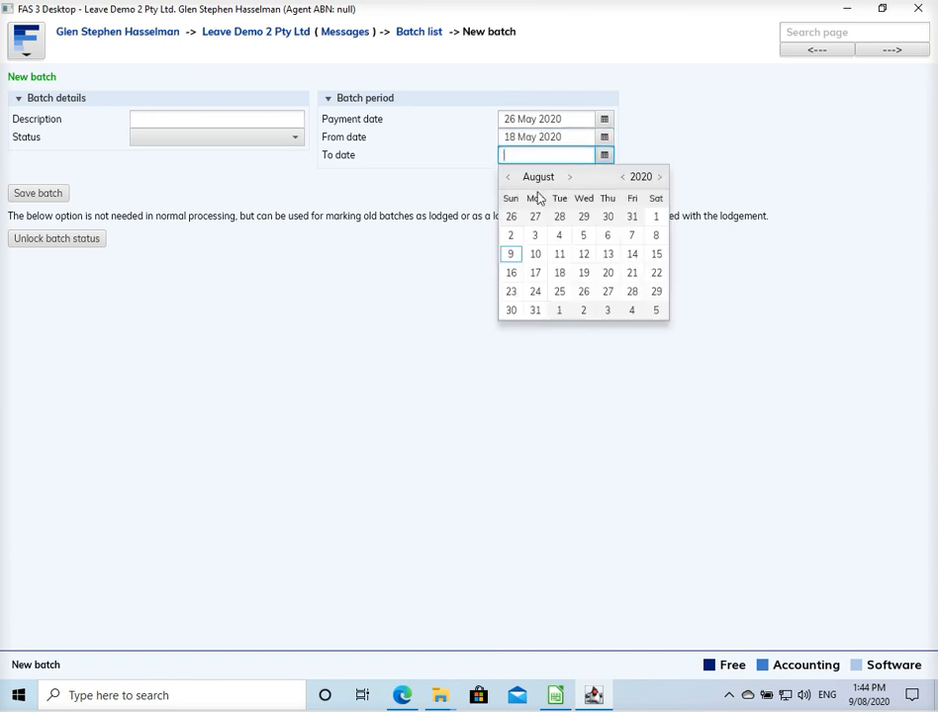
{"action": "left_click", "coordinate": [509, 179]}
{"action": "left_click", "coordinate": [509, 179]}
{"action": "left_click", "coordinate": [508, 180]}
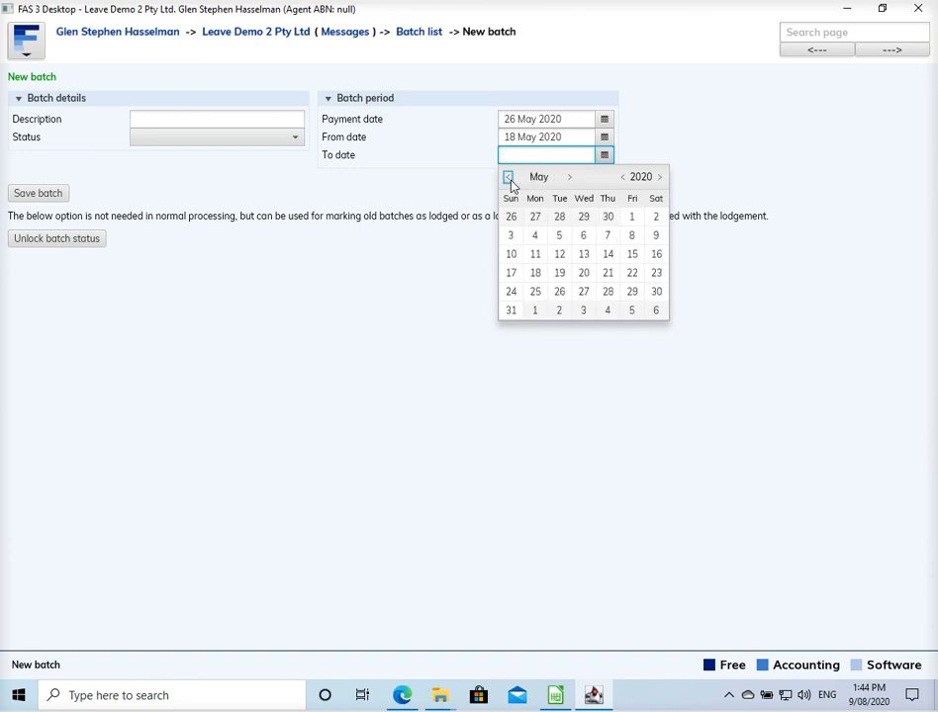
{"action": "left_click", "coordinate": [510, 292]}
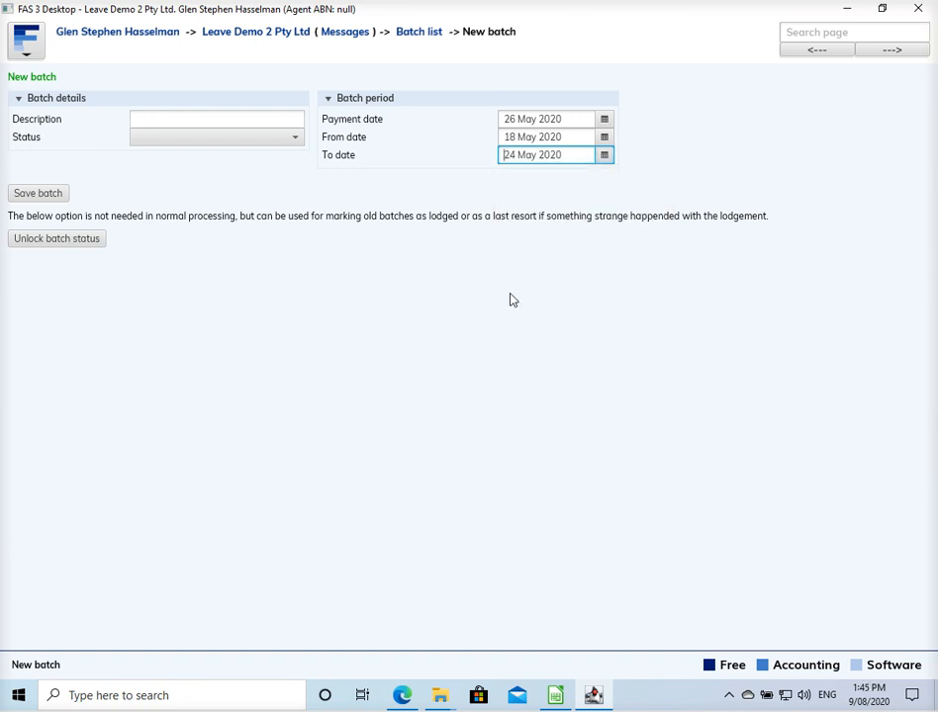
Describe the batch as "Week ending 24 May 2020" and save it.
{"action": "left_click", "coordinate": [258, 119]}
{"action": "type", "text": "Week ending"}
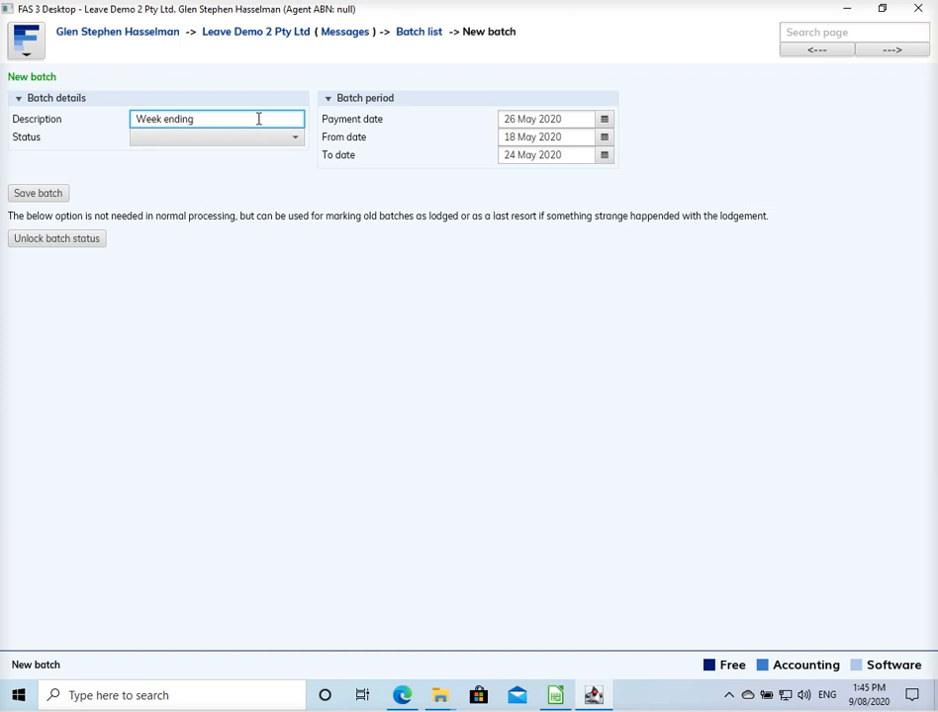
{"action": "type", "text": " 24 May 2020"}
{"action": "left_click", "coordinate": [56, 193]}
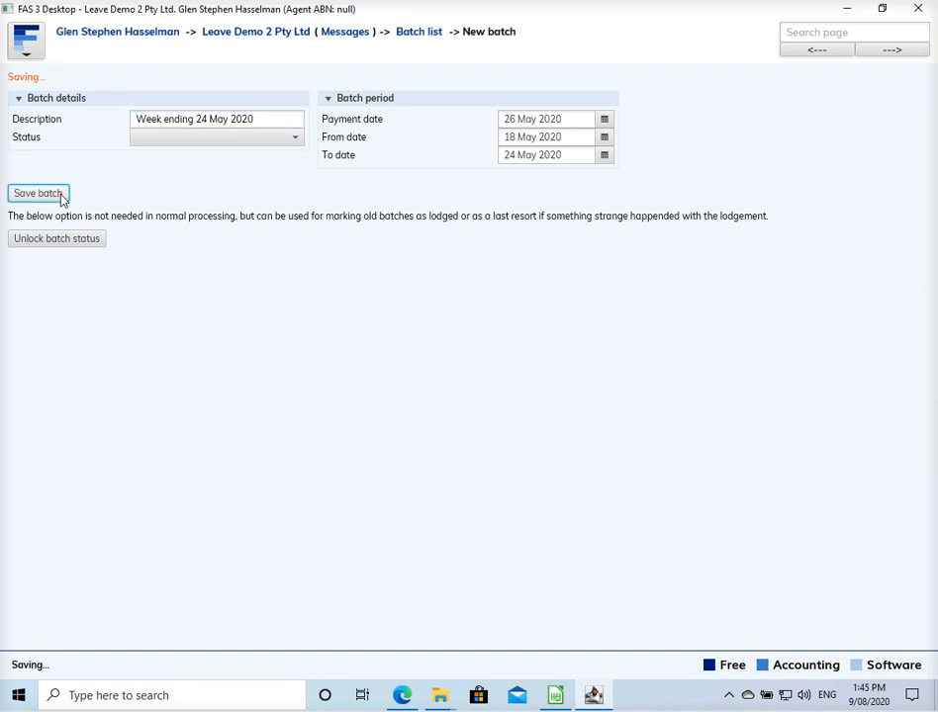
Open the Week ending 24 May 2020 batch and start a new pay slip in it for the demo employee.
{"action": "left_click", "coordinate": [423, 37]}
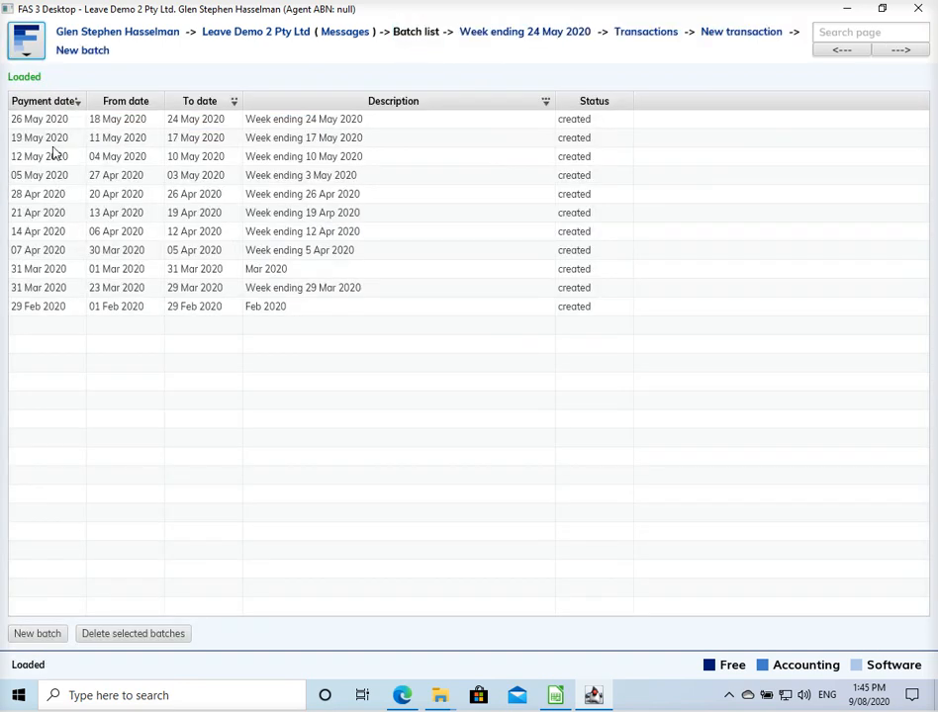
{"action": "double_click", "coordinate": [164, 121]}
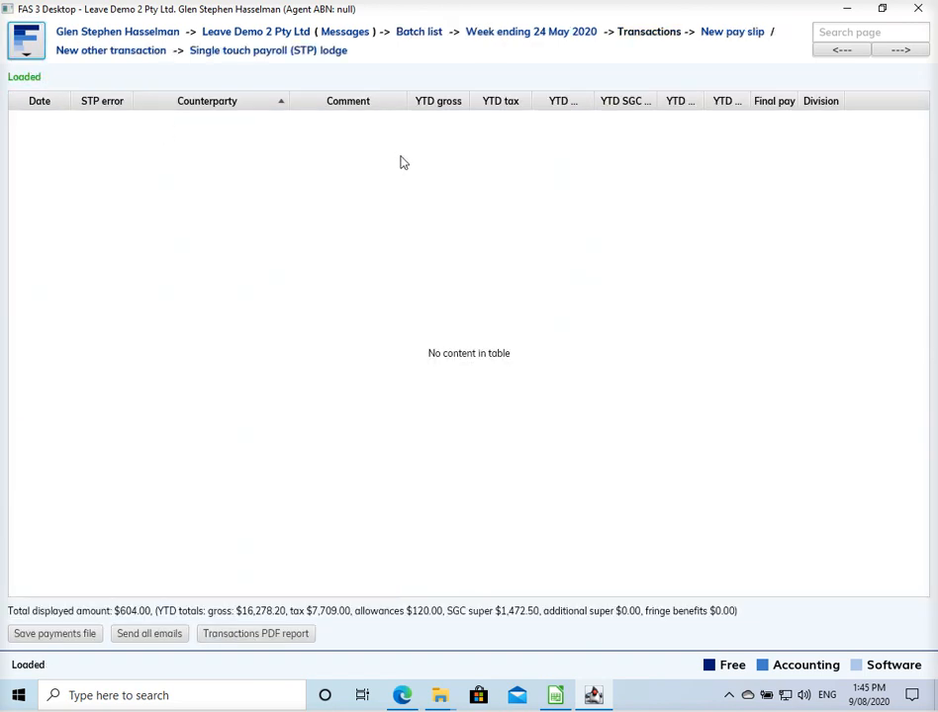
{"action": "left_click", "coordinate": [731, 35]}
{"action": "left_click", "coordinate": [251, 129]}
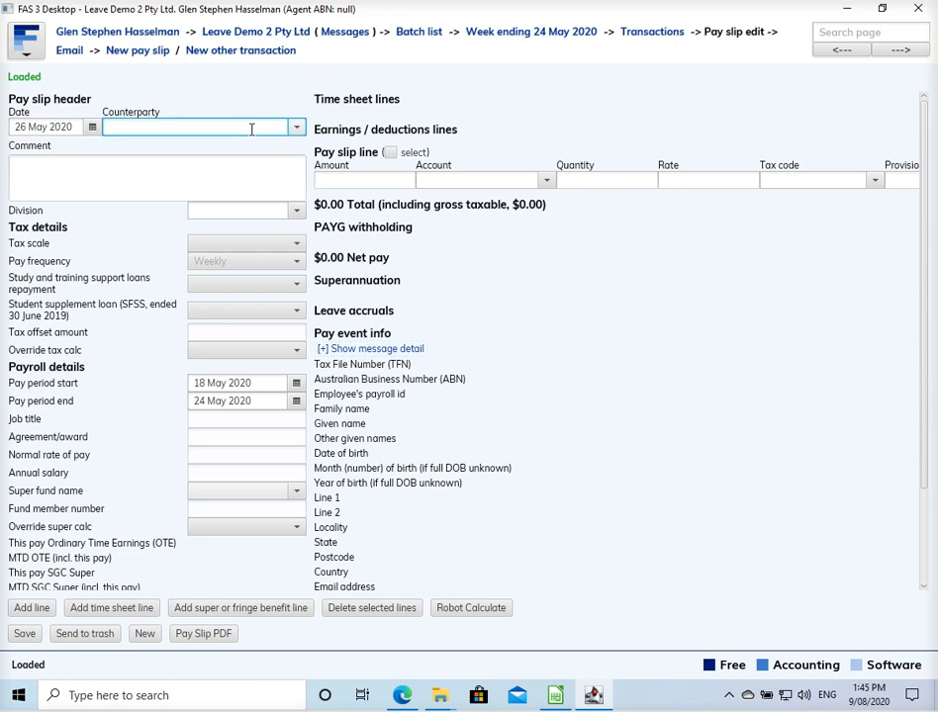
{"action": "type", "text": "empl"}
{"action": "key", "text": "Return"}
Fill the first pay slip line with the Normal time account and a quantity of 32.
{"action": "left_click", "coordinate": [476, 181]}
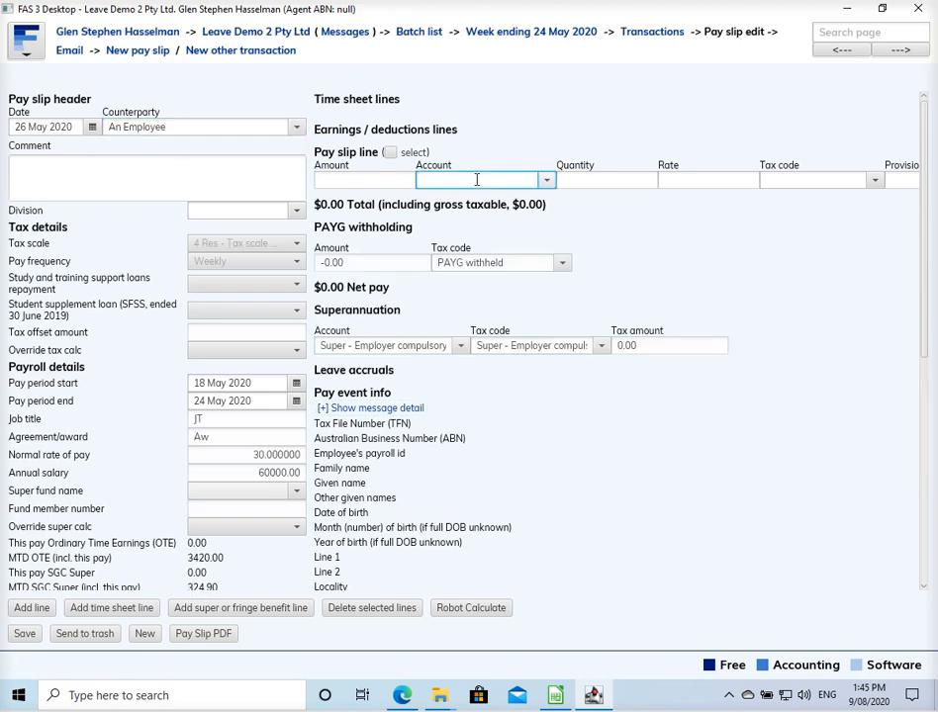
{"action": "type", "text": "nor"}
{"action": "key", "text": "Return"}
{"action": "key", "text": "Tab"}
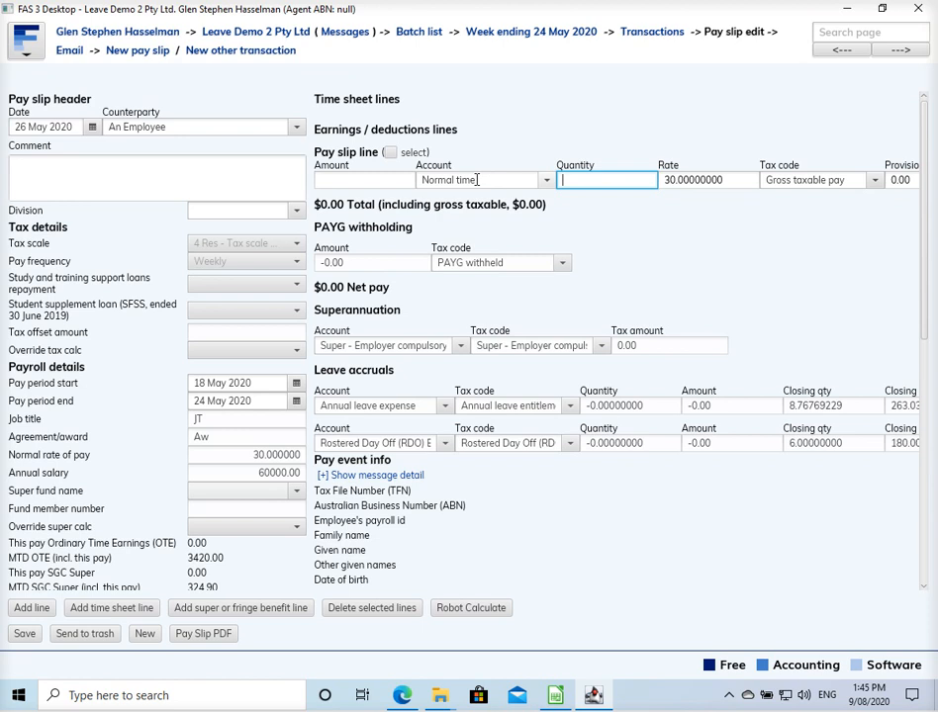
{"action": "type", "text": "32"}
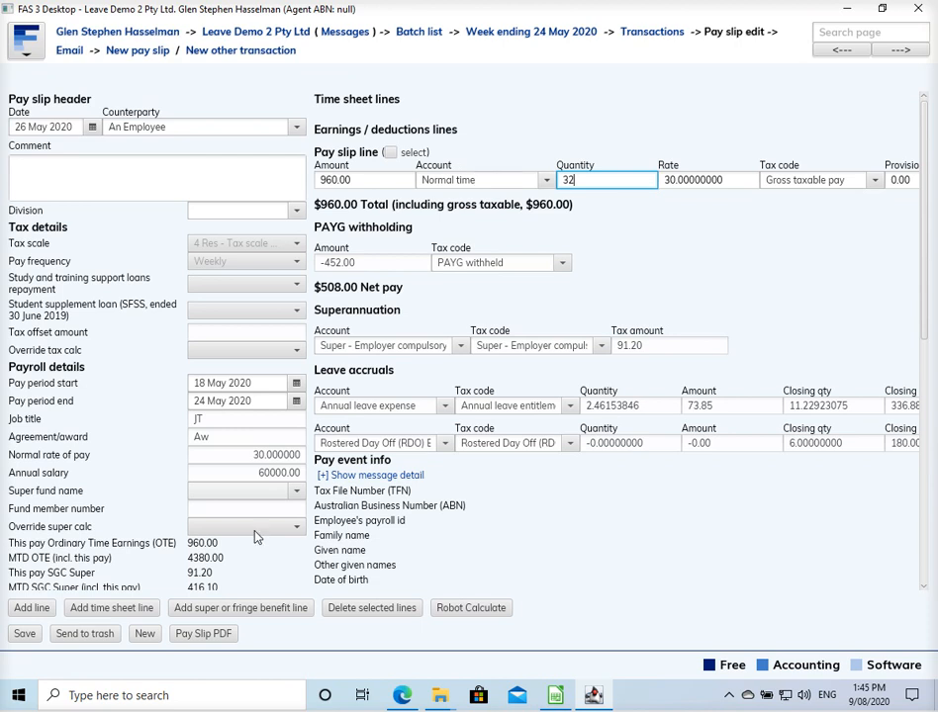
Add a second pay slip line with the account Rostered Day Off (RDO) Taken.
{"action": "left_click", "coordinate": [33, 607]}
{"action": "left_click", "coordinate": [480, 232]}
{"action": "type", "text": "ta"}
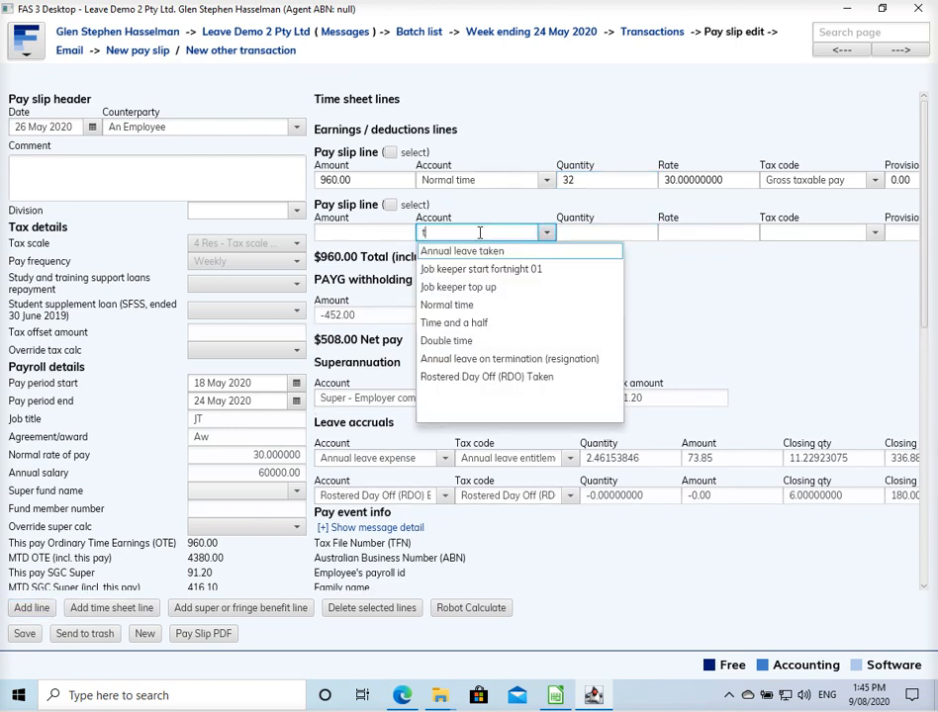
{"action": "key", "text": "BackSpace"}
{"action": "key", "text": "BackSpace"}
{"action": "type", "text": "rdo"}
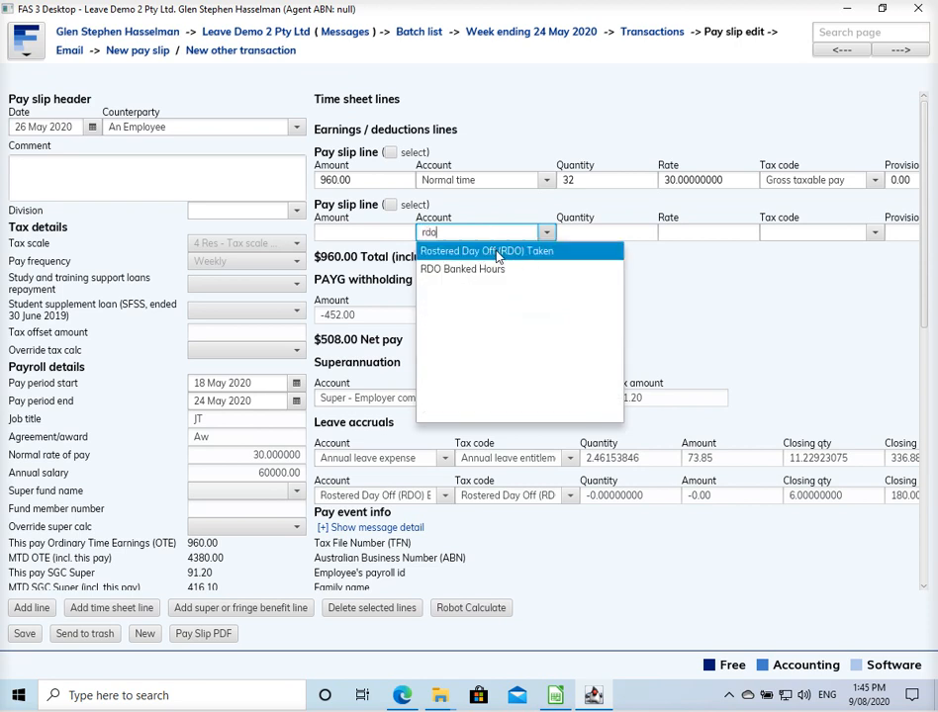
{"action": "left_click", "coordinate": [490, 250]}
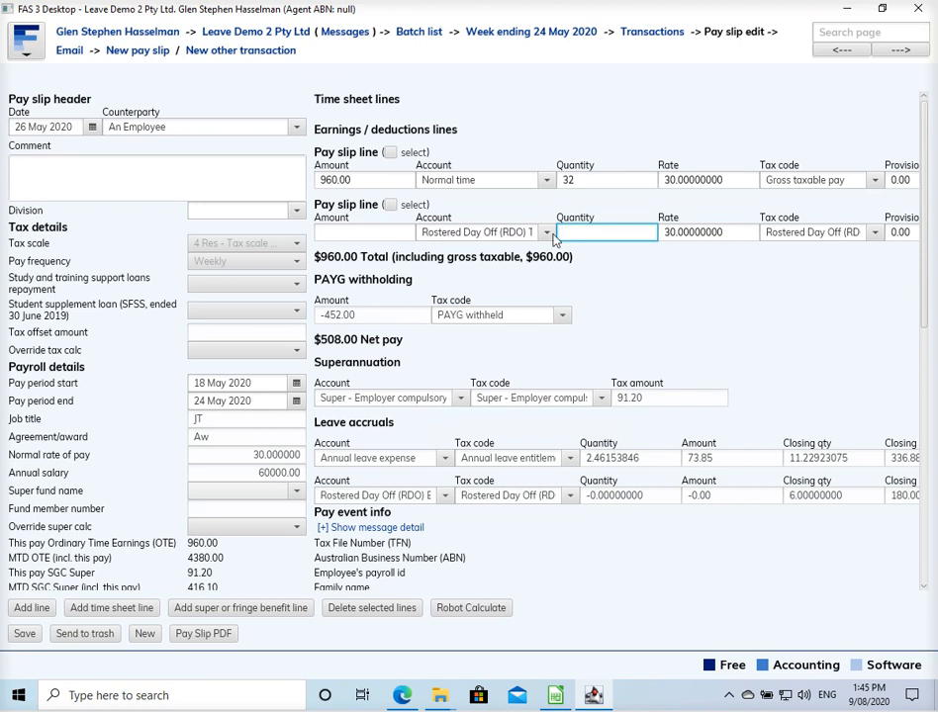
Change the second line's account to RDO Banked Hours and set its quantity to -1.6.
{"action": "key", "text": "shift+Tab"}
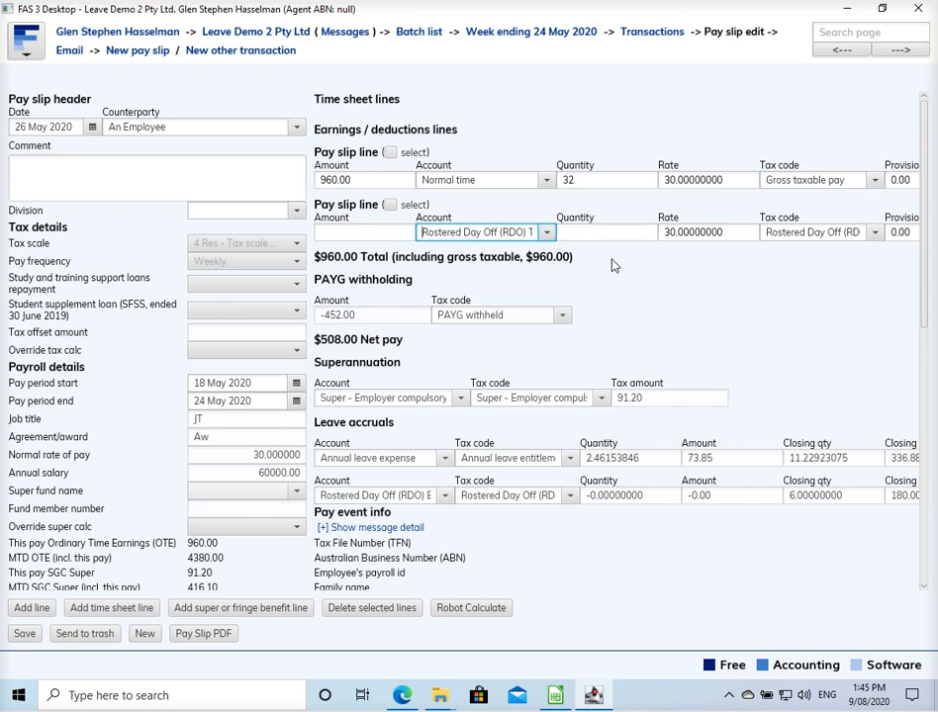
{"action": "key", "text": "Down"}
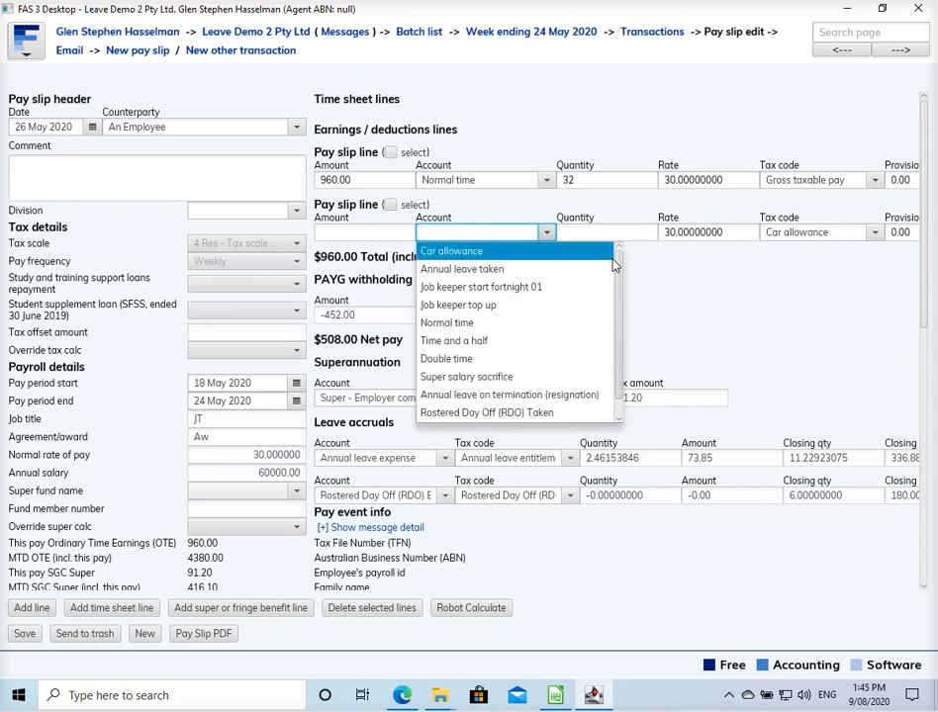
{"action": "type", "text": "rdo"}
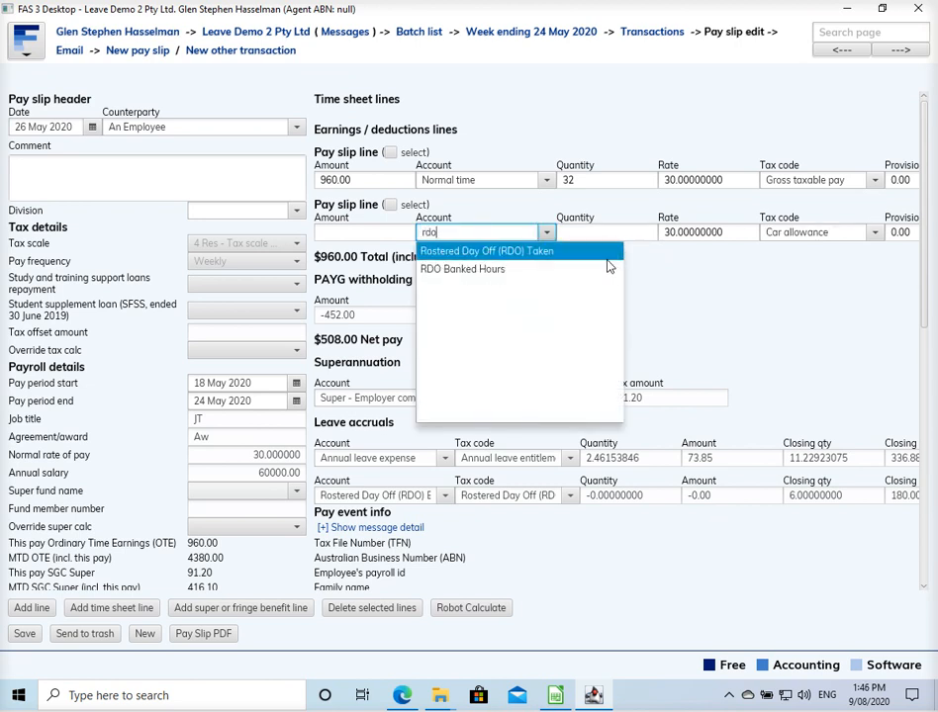
{"action": "left_click", "coordinate": [553, 269]}
{"action": "left_click", "coordinate": [589, 234]}
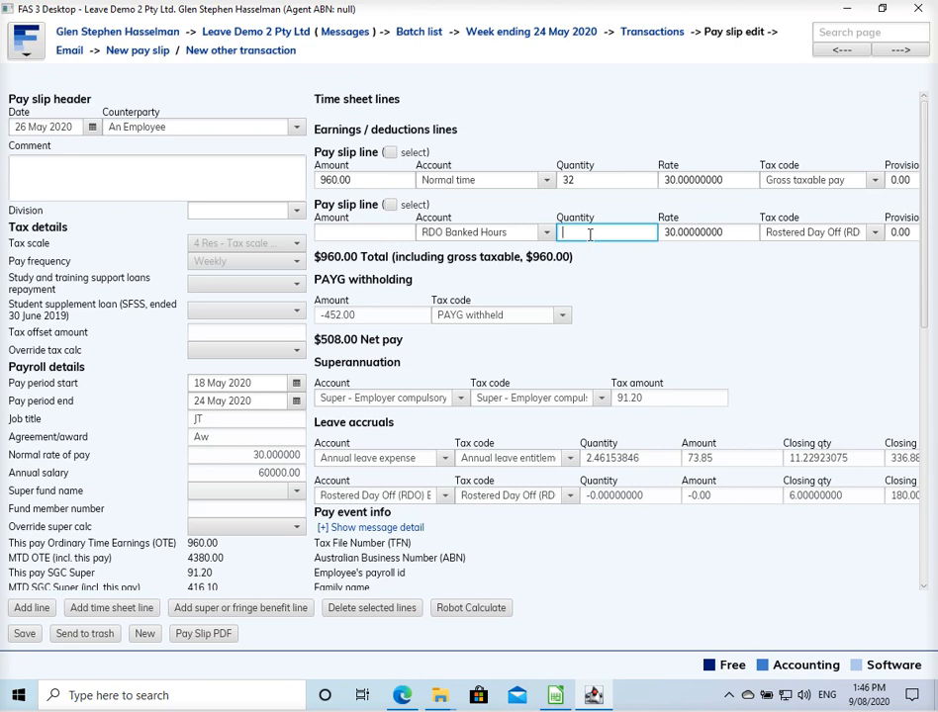
{"action": "type", "text": "-1.6"}
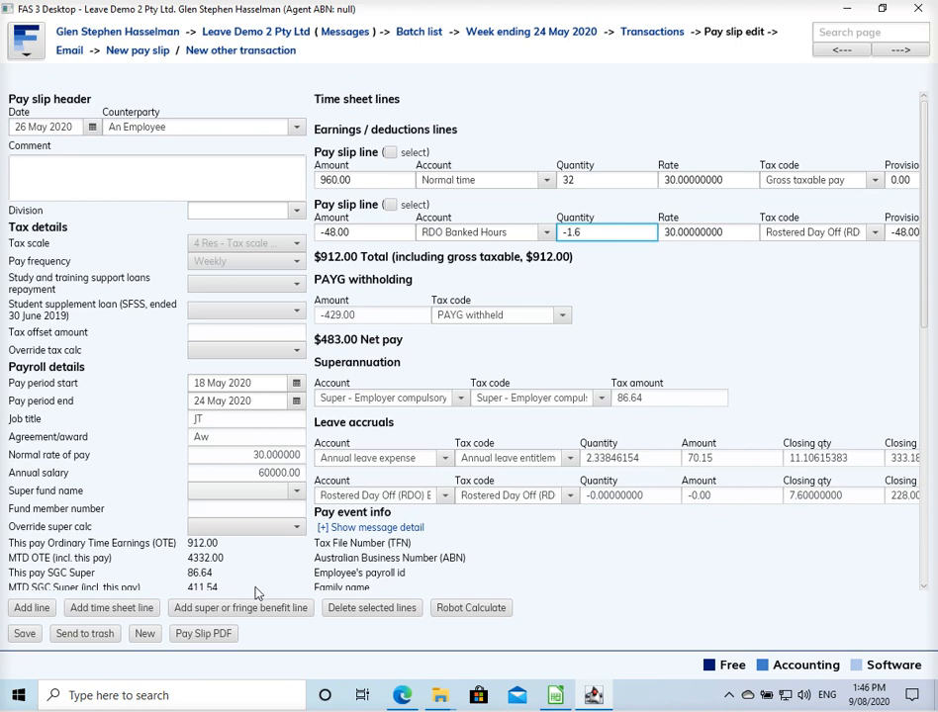
Add a Rostered Day Off (RDO) Taken line with a quantity of 7.6 and save the pay slip.
{"action": "left_click", "coordinate": [33, 608]}
{"action": "left_click", "coordinate": [459, 286]}
{"action": "type", "text": "rdo"}
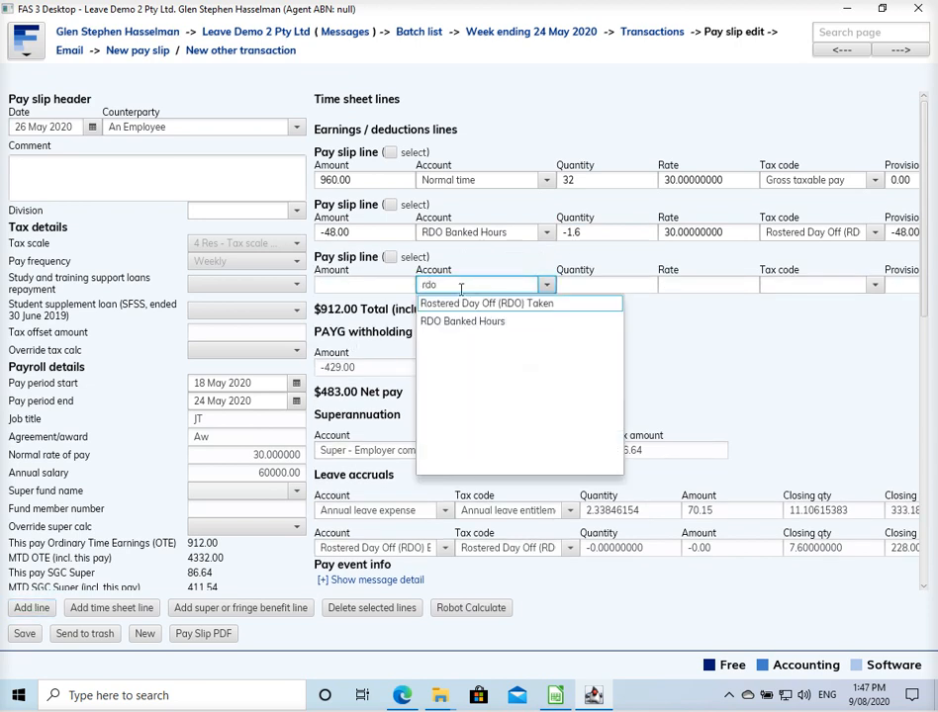
{"action": "left_click", "coordinate": [473, 305]}
{"action": "left_click", "coordinate": [594, 284]}
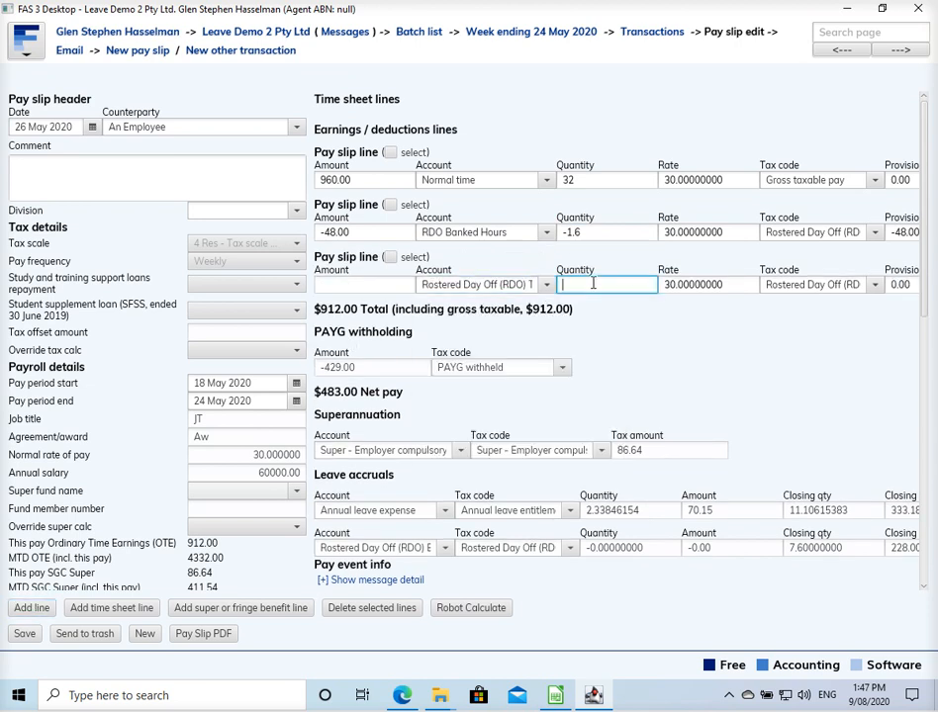
{"action": "type", "text": "7.6"}
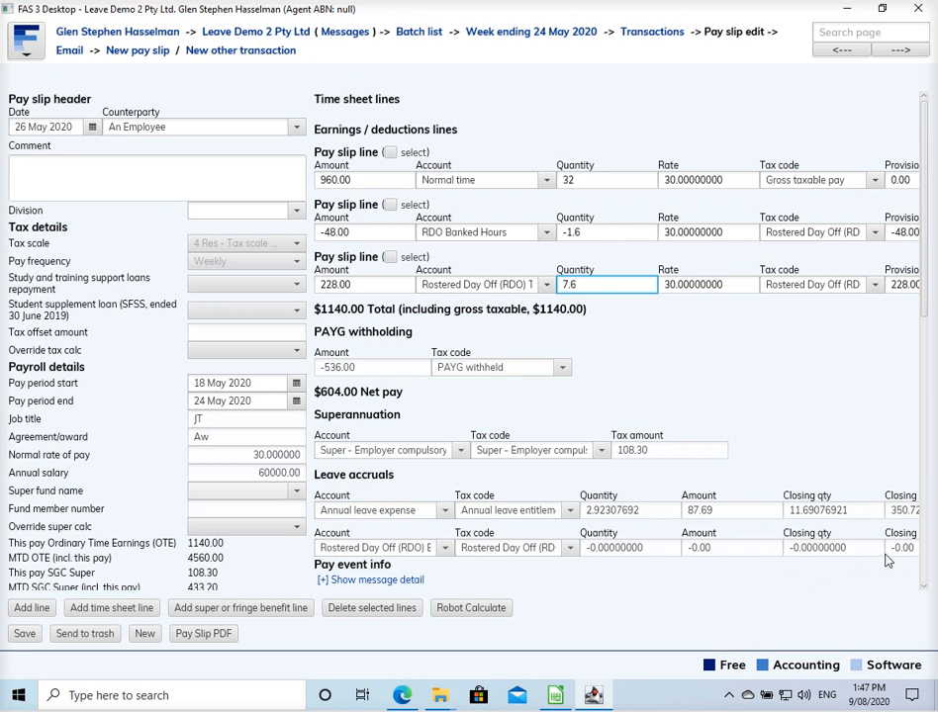
{"action": "left_click", "coordinate": [22, 634]}
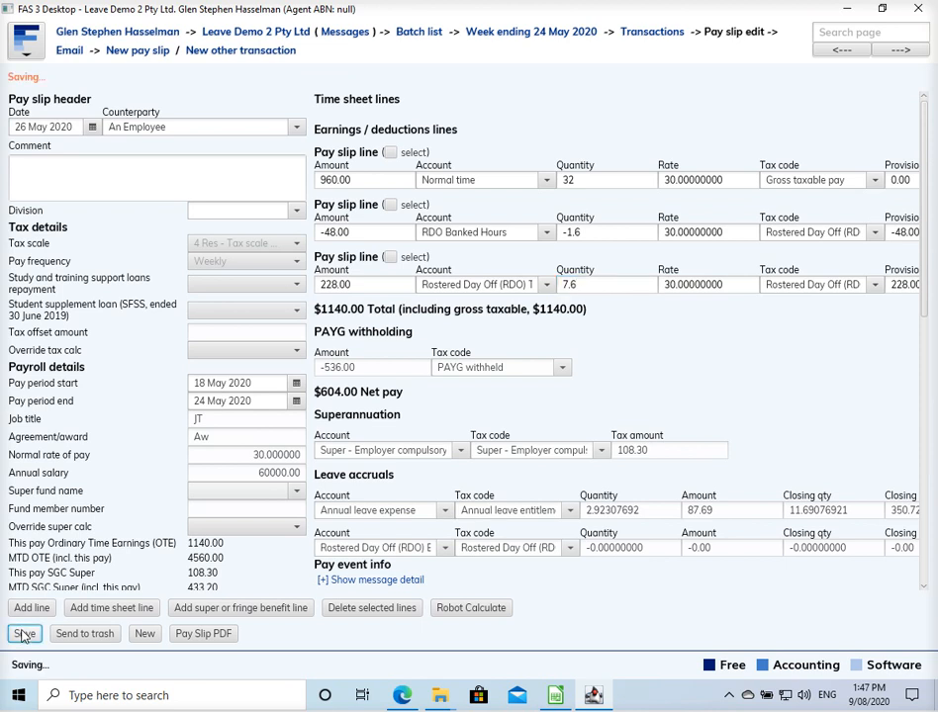
Export the 26 May 2020 pay slip as the PDF Pay_slip_from_Leave_Demo_2_Pty_Ltd on the Desktop, replacing the existing file.
{"action": "left_click", "coordinate": [216, 641]}
{"action": "left_click", "coordinate": [415, 384]}
{"action": "left_click", "coordinate": [512, 348]}
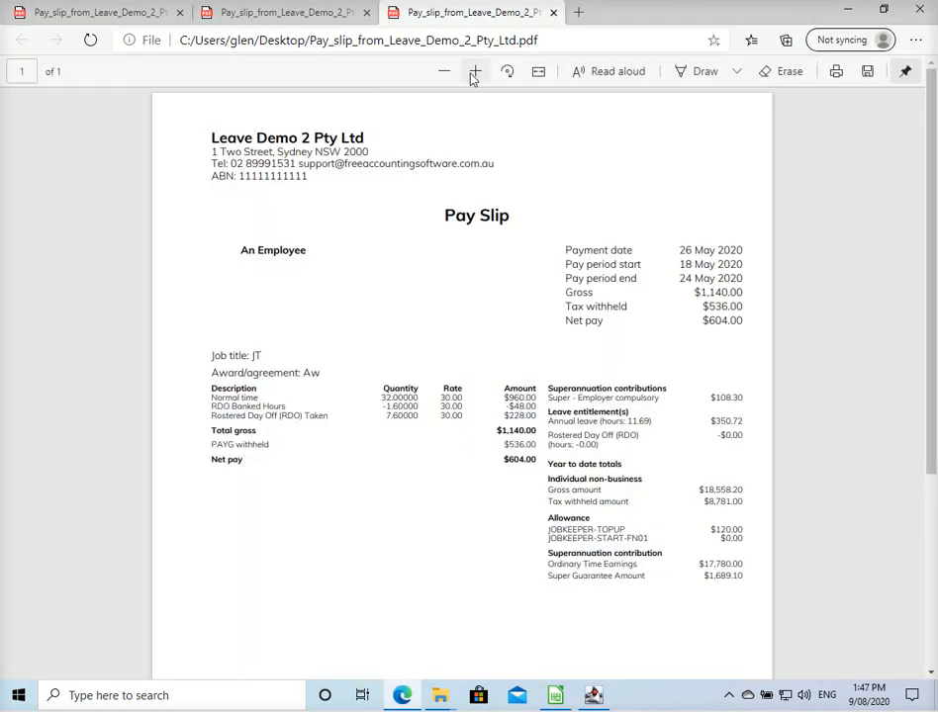
Examine the earnings lines and RDO leave entitlement on the pay slip PDF, and return to the pay slip editor.
{"action": "left_click", "coordinate": [475, 71]}
{"action": "left_click", "coordinate": [475, 71]}
{"action": "left_click_drag", "start_coordinate": [930, 226], "coordinate": [934, 368]}
{"action": "left_click_drag", "start_coordinate": [626, 311], "coordinate": [896, 320]}
{"action": "left_click", "coordinate": [400, 295]}
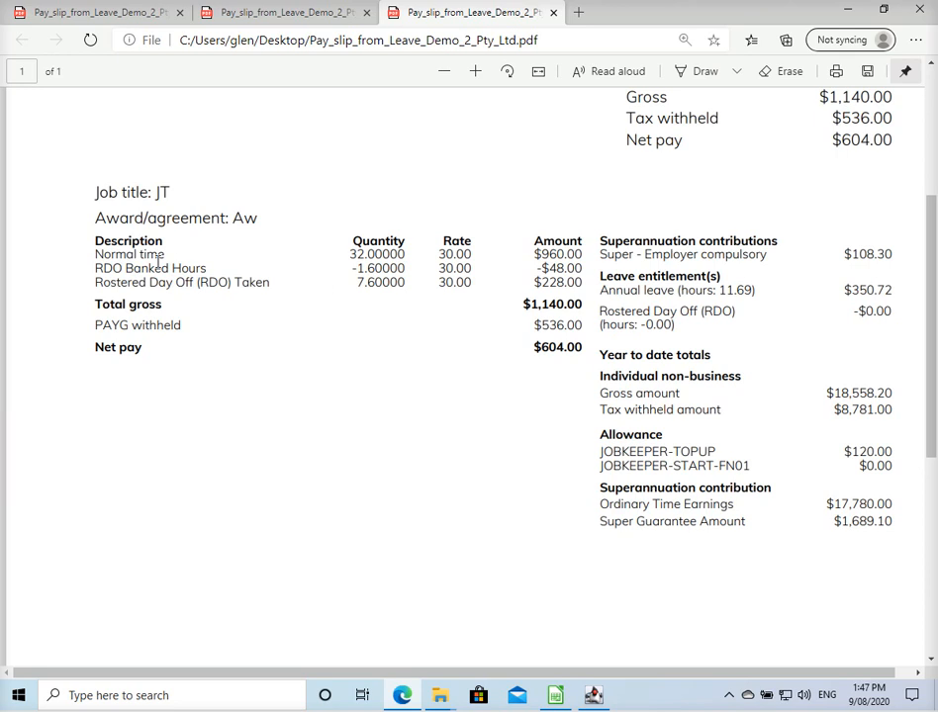
{"action": "left_click_drag", "start_coordinate": [149, 267], "coordinate": [175, 282]}
{"action": "left_click", "coordinate": [238, 288]}
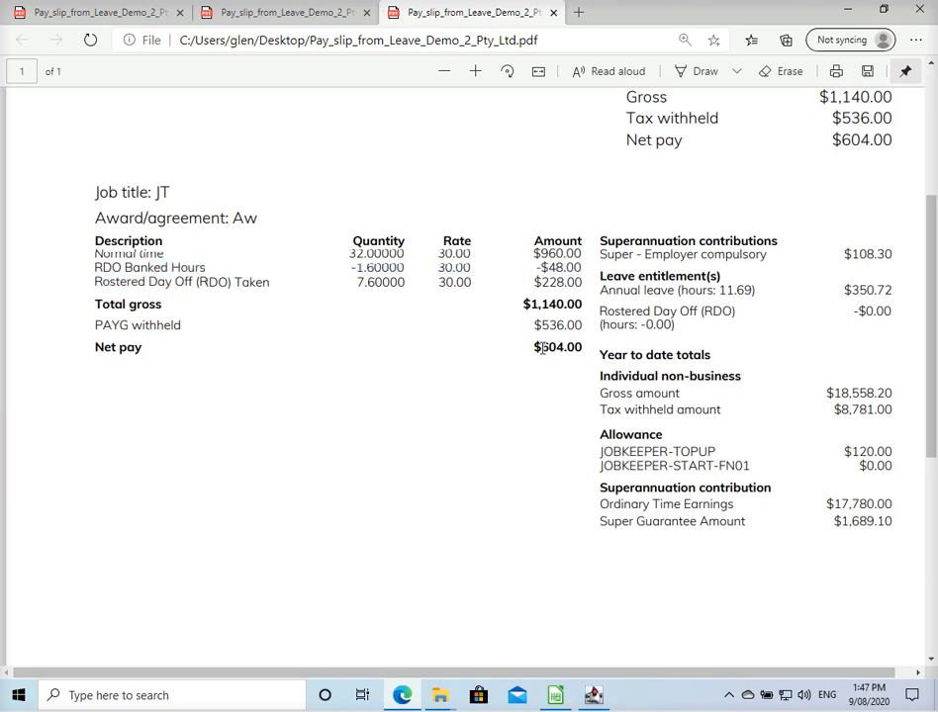
{"action": "left_click", "coordinate": [593, 695]}
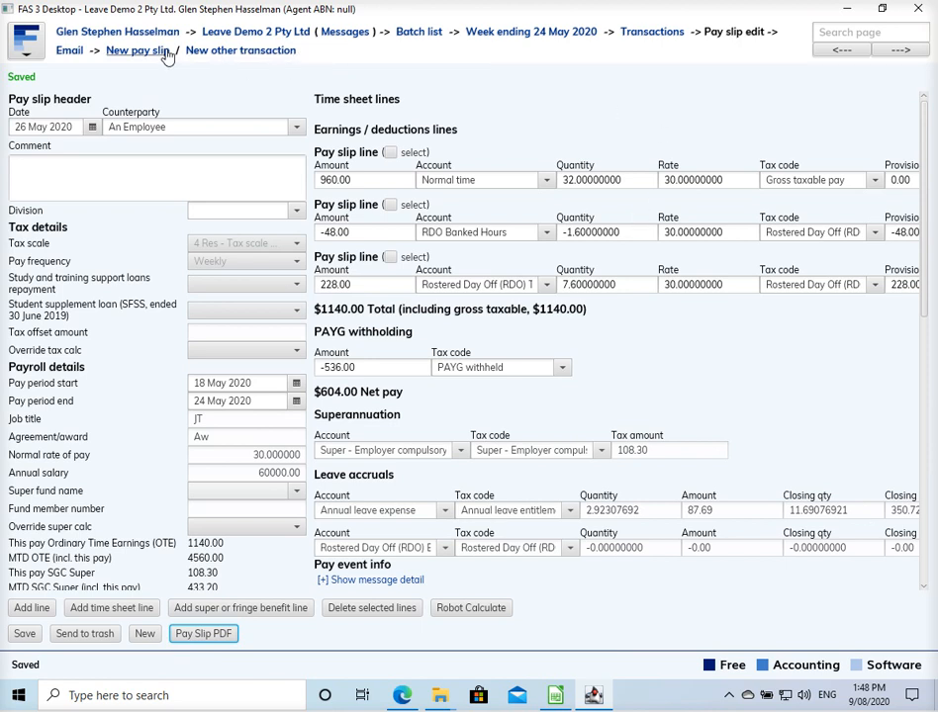
Start another new payroll batch with the payment date 2 June 2020.
{"action": "left_click", "coordinate": [414, 33]}
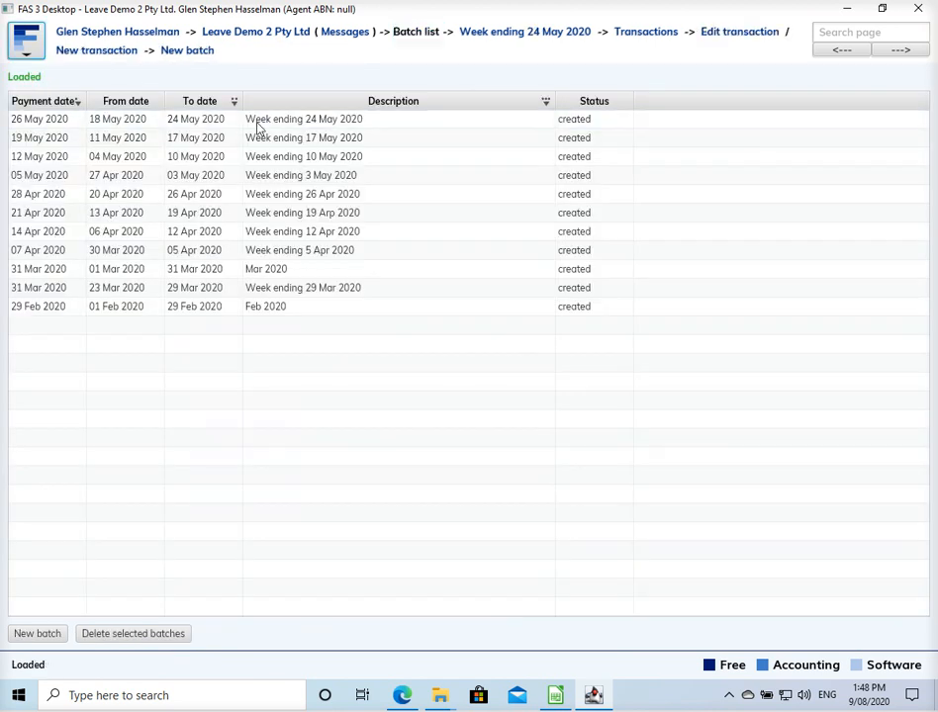
{"action": "left_click", "coordinate": [174, 53]}
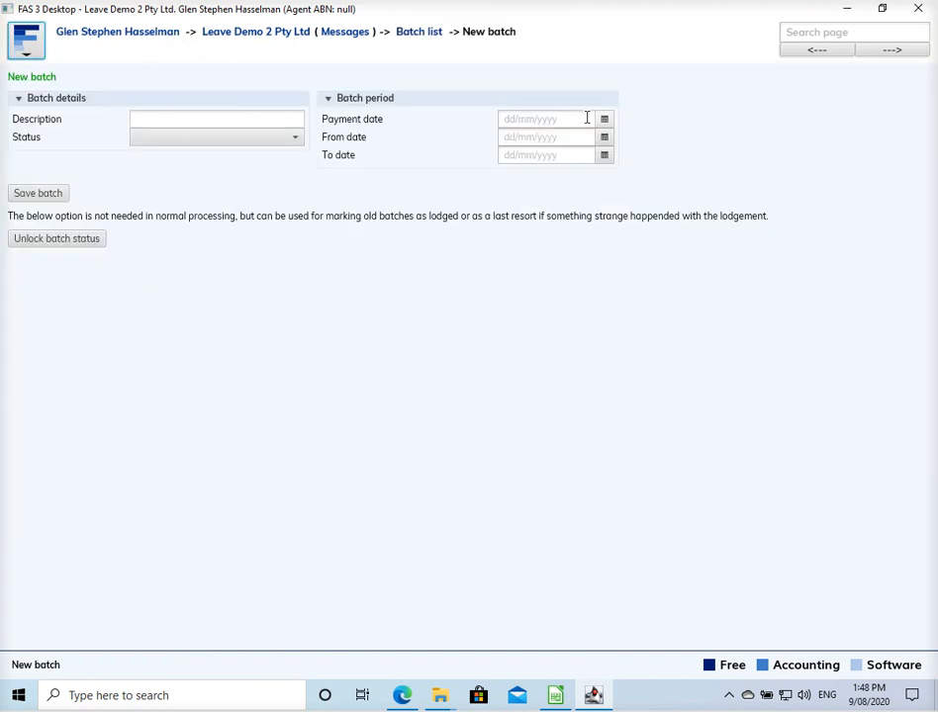
{"action": "left_click", "coordinate": [570, 119]}
{"action": "left_click", "coordinate": [508, 141]}
{"action": "left_click", "coordinate": [508, 141]}
{"action": "left_click", "coordinate": [508, 141]}
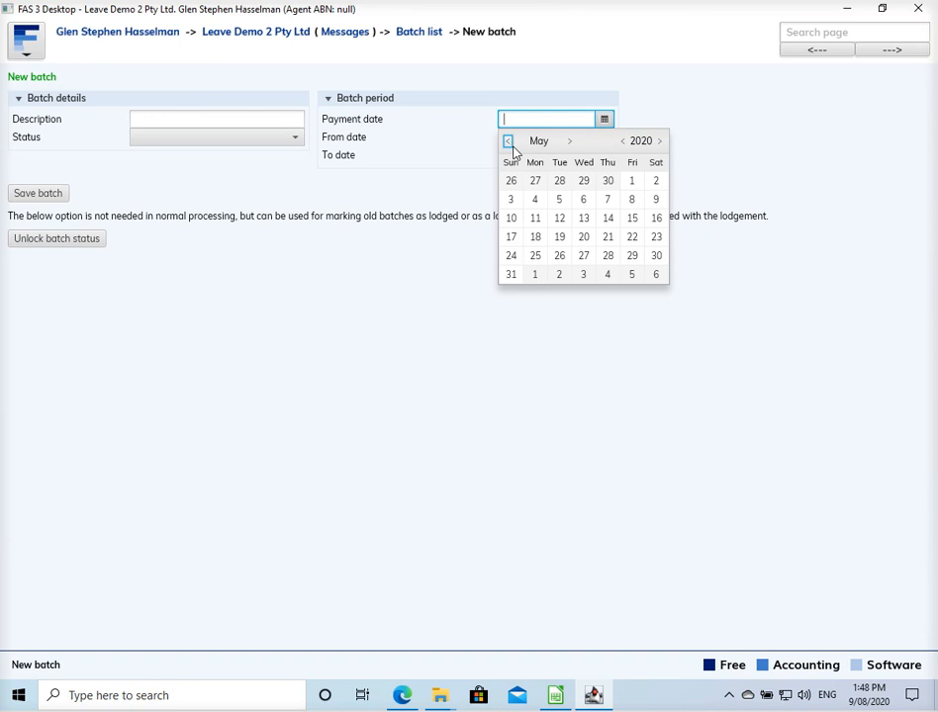
{"action": "left_click", "coordinate": [560, 275]}
Set the new batch's From date to 25 May 2020.
{"action": "left_click", "coordinate": [605, 138]}
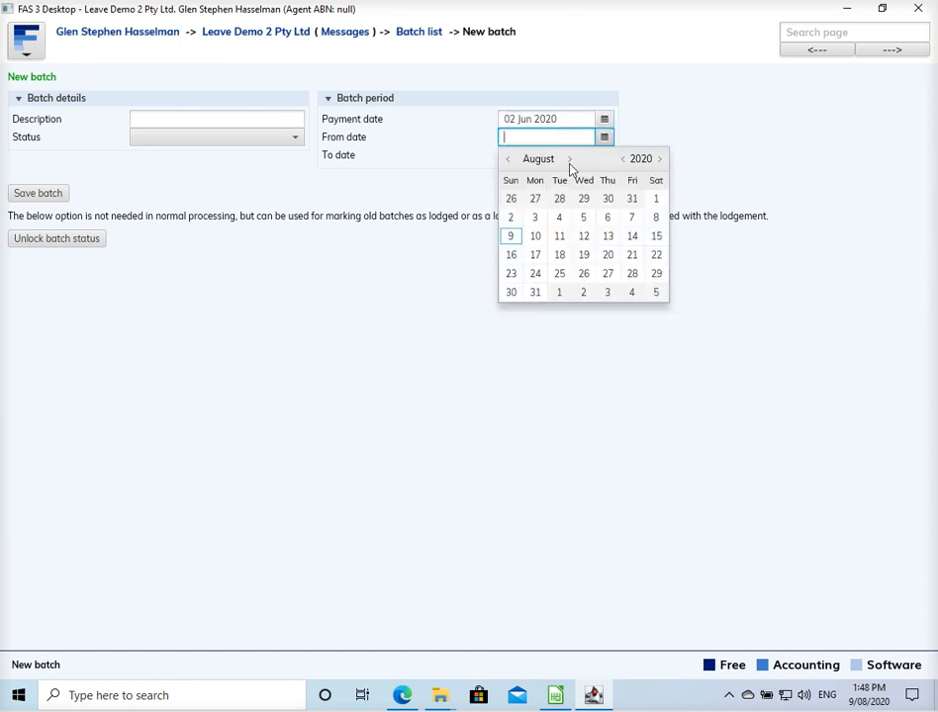
{"action": "left_click", "coordinate": [510, 160]}
{"action": "left_click", "coordinate": [511, 160]}
{"action": "left_click", "coordinate": [510, 160]}
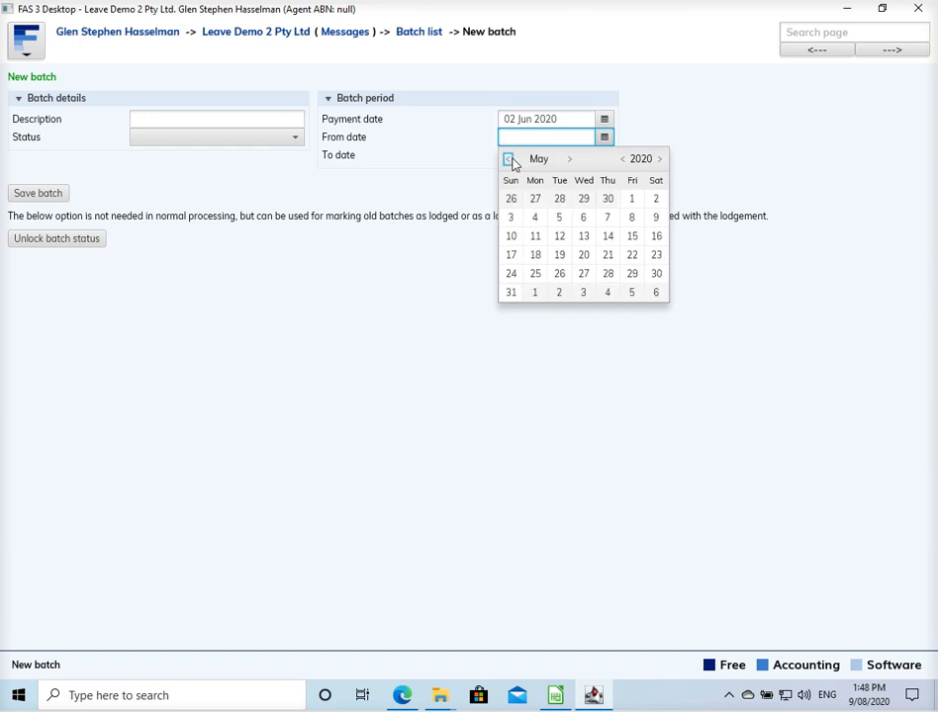
{"action": "left_click", "coordinate": [511, 160]}
{"action": "left_click", "coordinate": [570, 159]}
{"action": "left_click", "coordinate": [536, 274]}
Set the new batch's To date to 31 May 2020.
{"action": "left_click", "coordinate": [604, 157]}
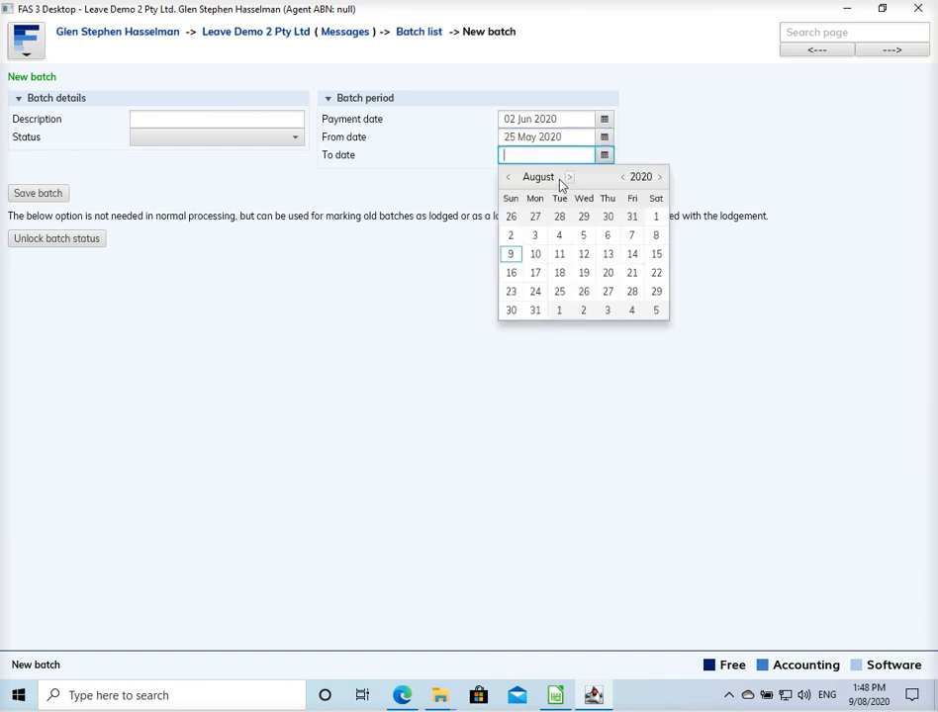
{"action": "left_click", "coordinate": [510, 177]}
{"action": "left_click", "coordinate": [510, 177]}
{"action": "left_click", "coordinate": [511, 177]}
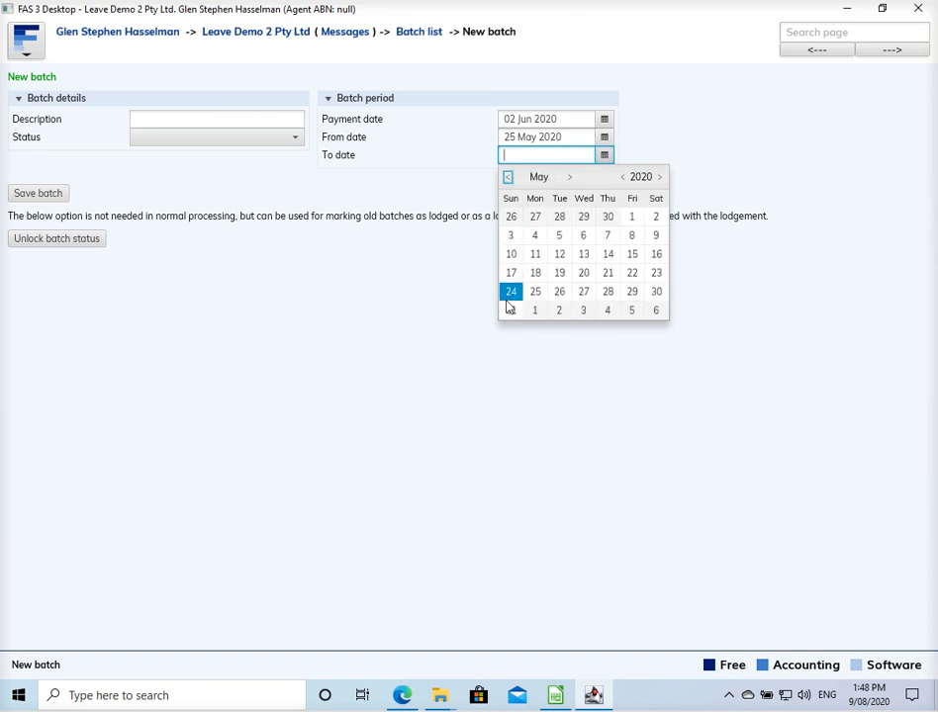
{"action": "left_click", "coordinate": [510, 308]}
Describe the batch as "Week ending 31 May 2020" and save it.
{"action": "left_click", "coordinate": [249, 117]}
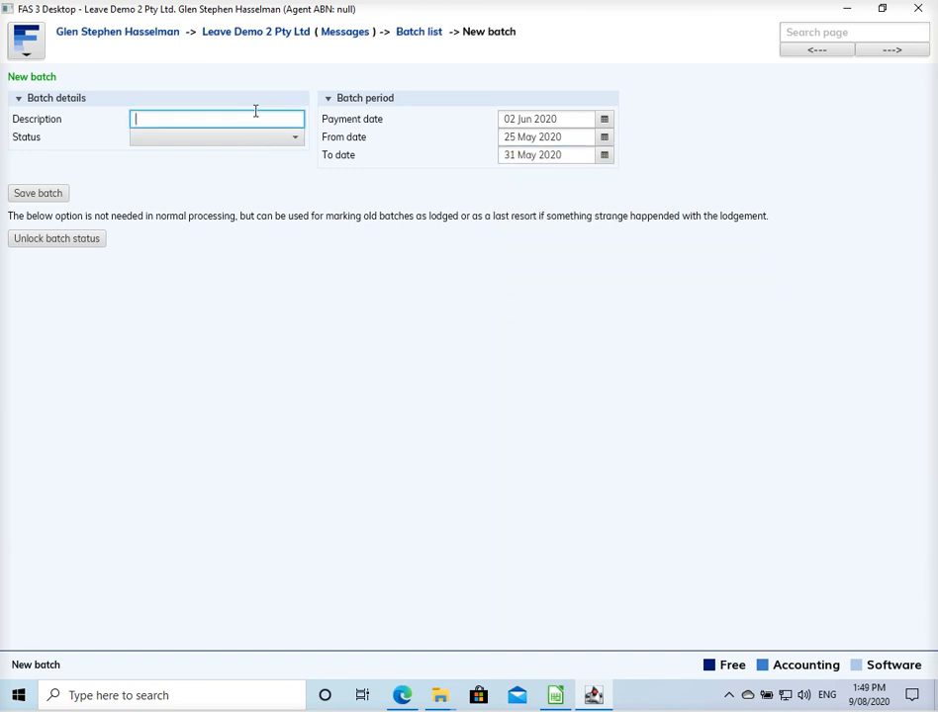
{"action": "type", "text": "Week ending 31 May 2020"}
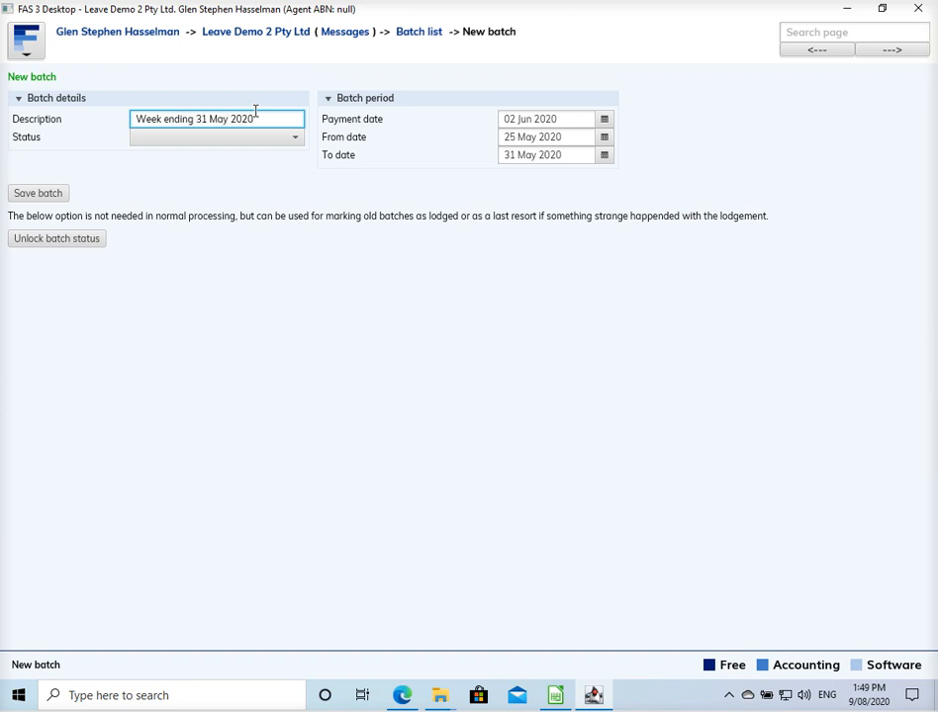
{"action": "left_click", "coordinate": [37, 194]}
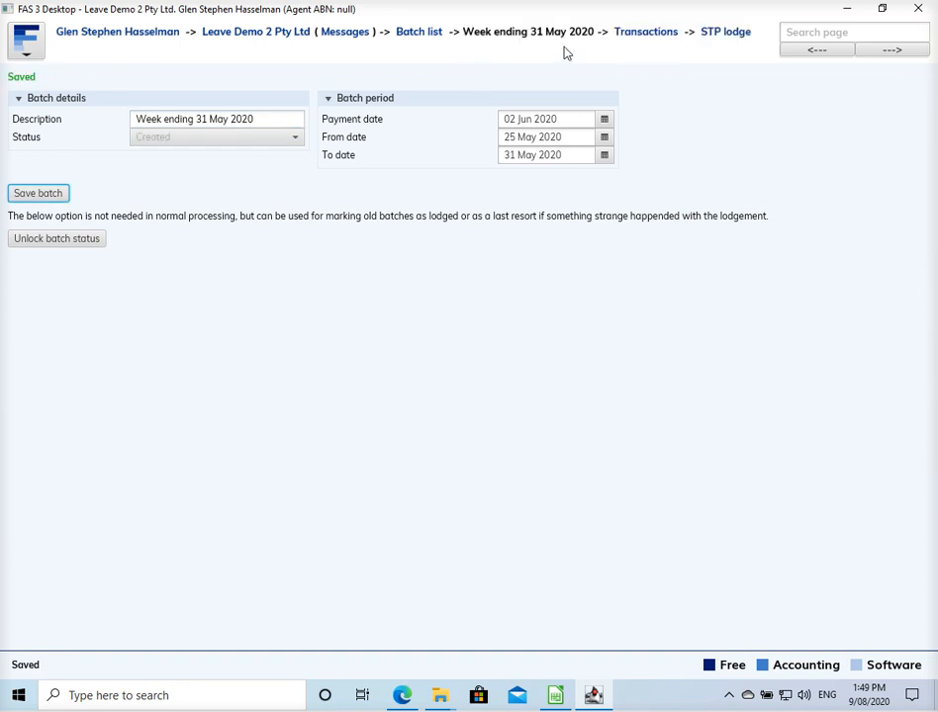
Create a new pay slip for An Employee in the Week ending 31 May 2020 batch.
{"action": "left_click", "coordinate": [657, 35]}
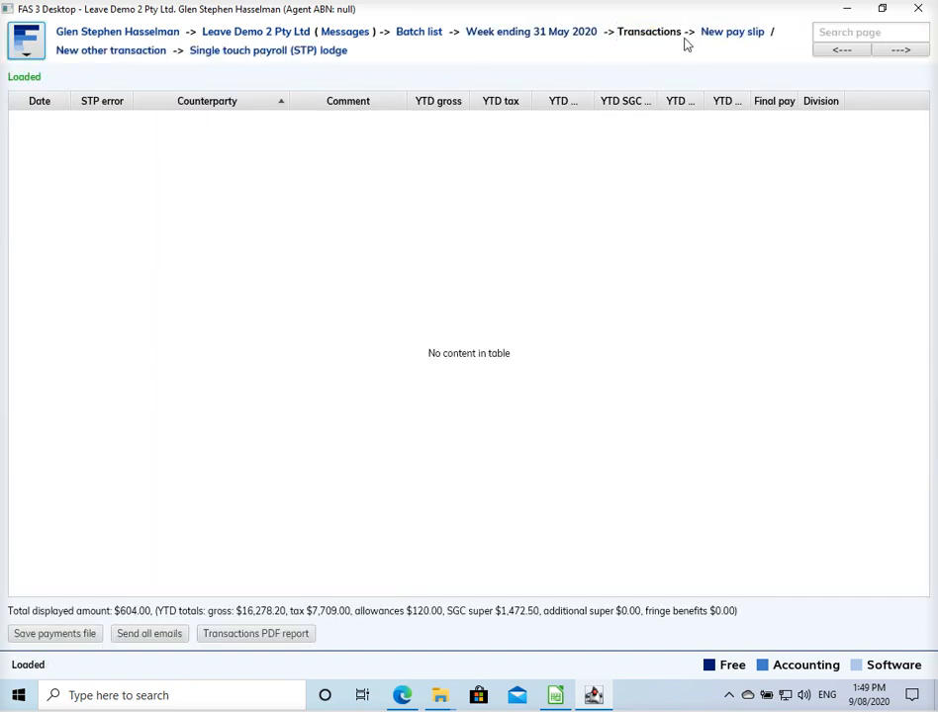
{"action": "left_click", "coordinate": [708, 35]}
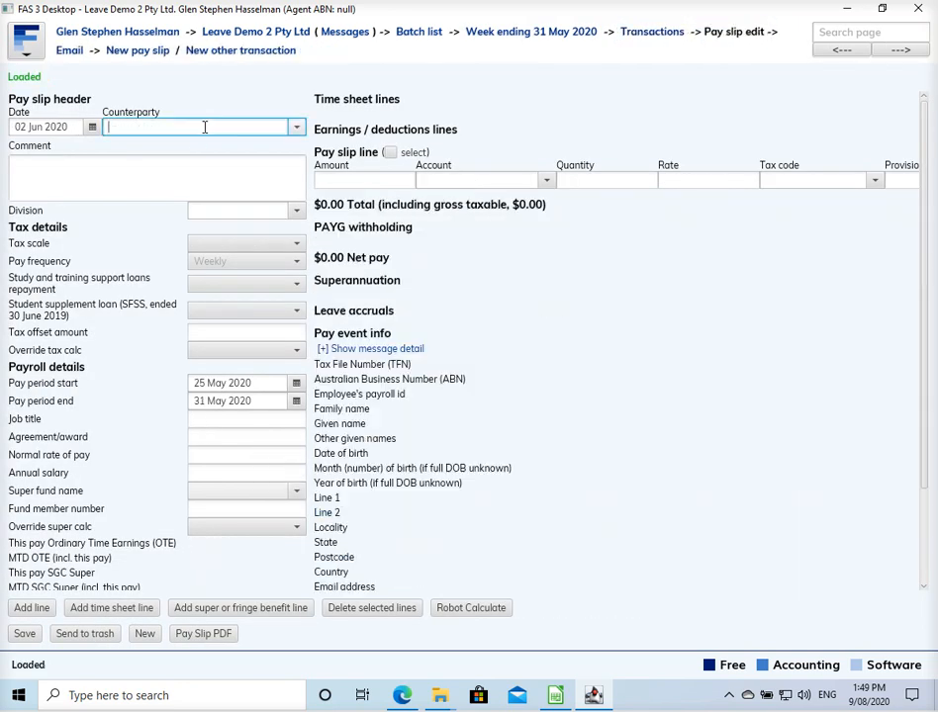
{"action": "left_click", "coordinate": [202, 127]}
{"action": "type", "text": "empl"}
{"action": "key", "text": "Tab"}
Fill the first earnings line with the Normal time account and a quantity of 40.
{"action": "left_click", "coordinate": [482, 180]}
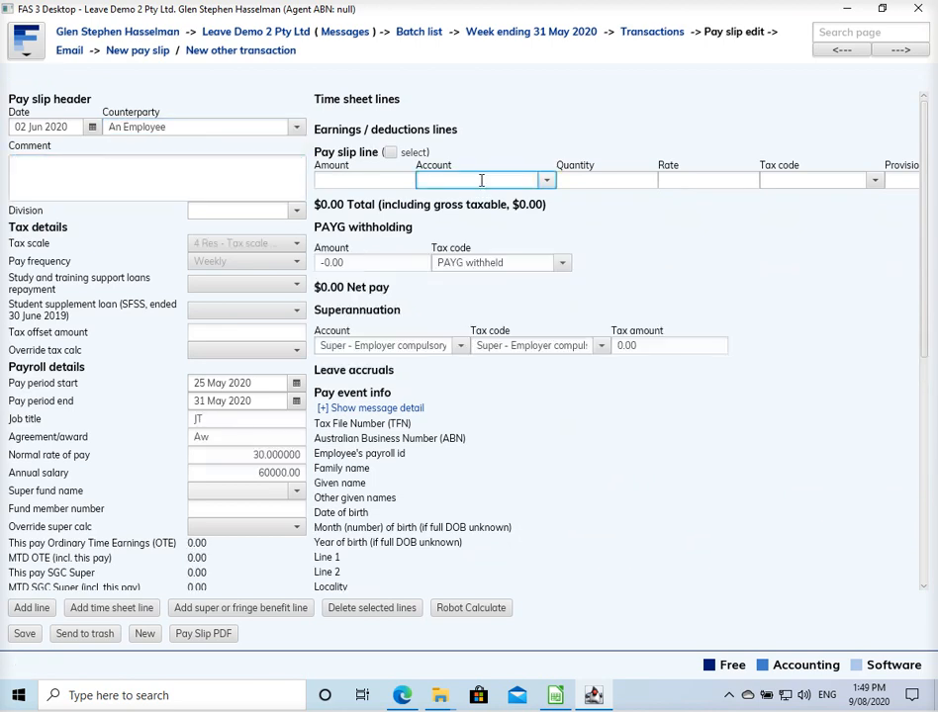
{"action": "type", "text": "nor"}
{"action": "key", "text": "Return"}
{"action": "left_click", "coordinate": [620, 176]}
{"action": "type", "text": "40"}
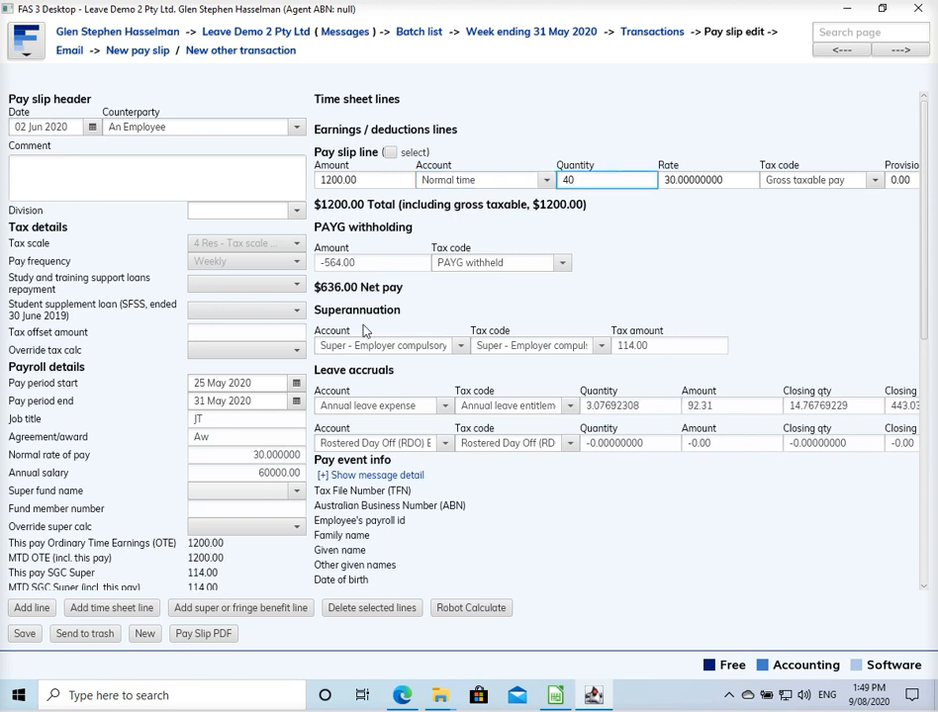
Add an RDO Banked Hours line with a quantity of -2 and save the pay slip.
{"action": "left_click", "coordinate": [32, 608]}
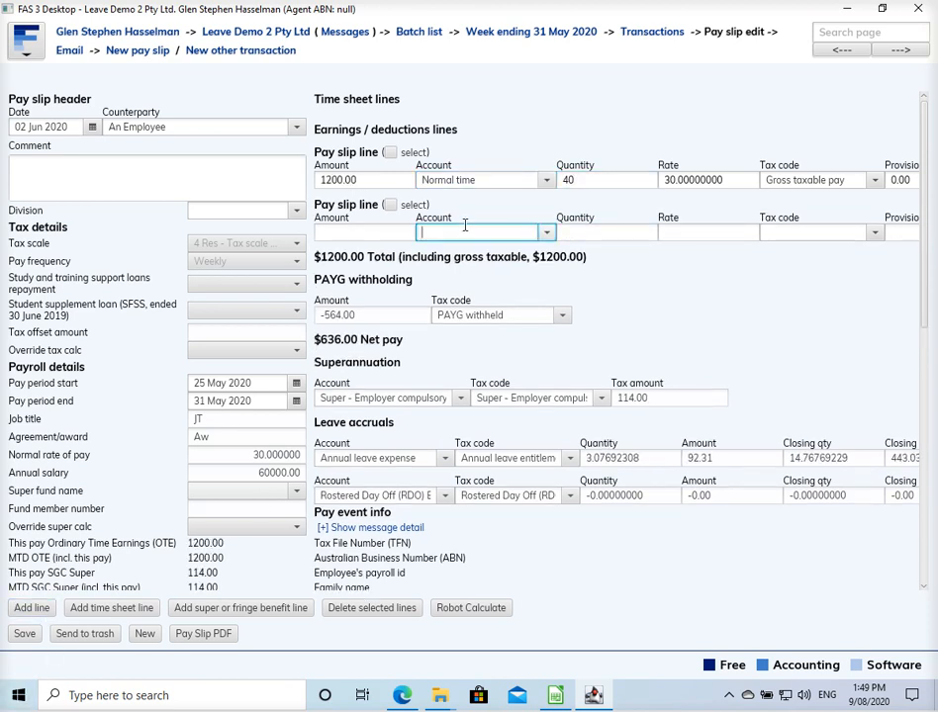
{"action": "type", "text": "bank"}
{"action": "key", "text": "Tab"}
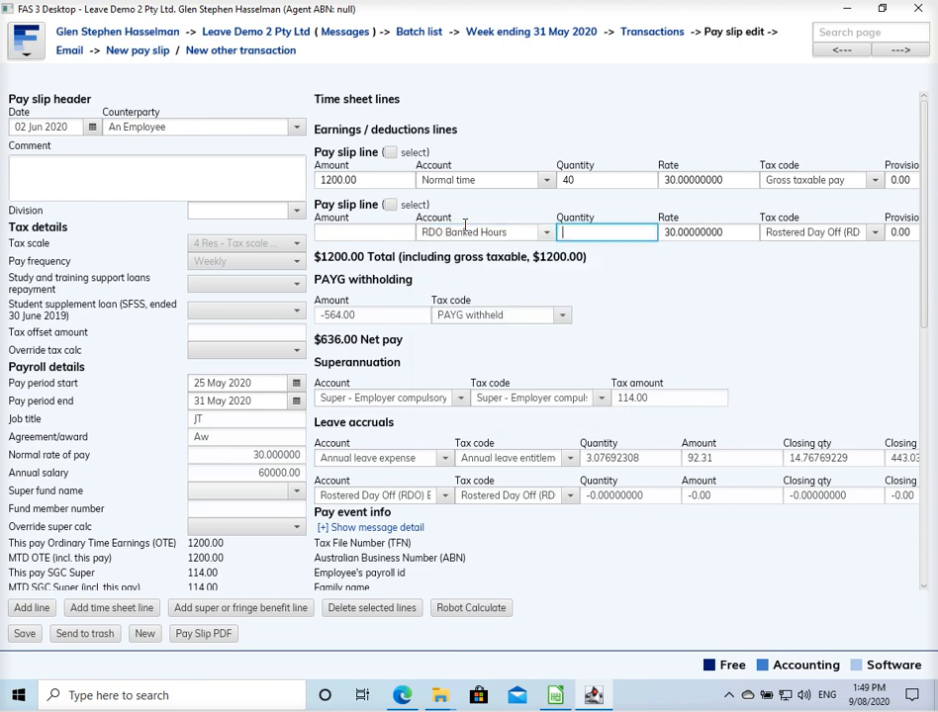
{"action": "type", "text": "-2"}
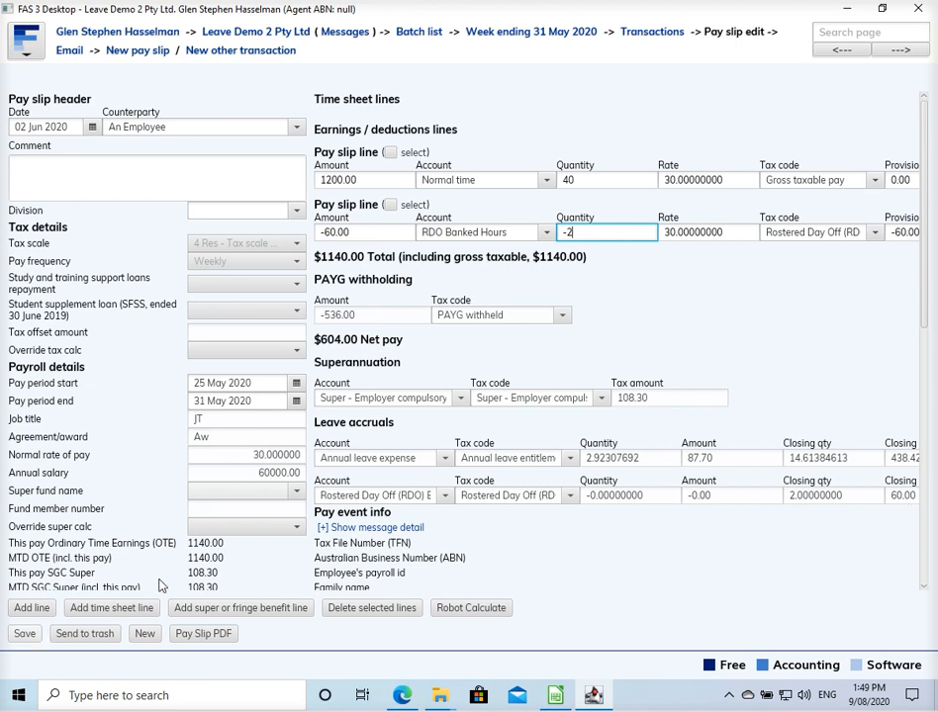
{"action": "key", "text": "ctrl+s"}
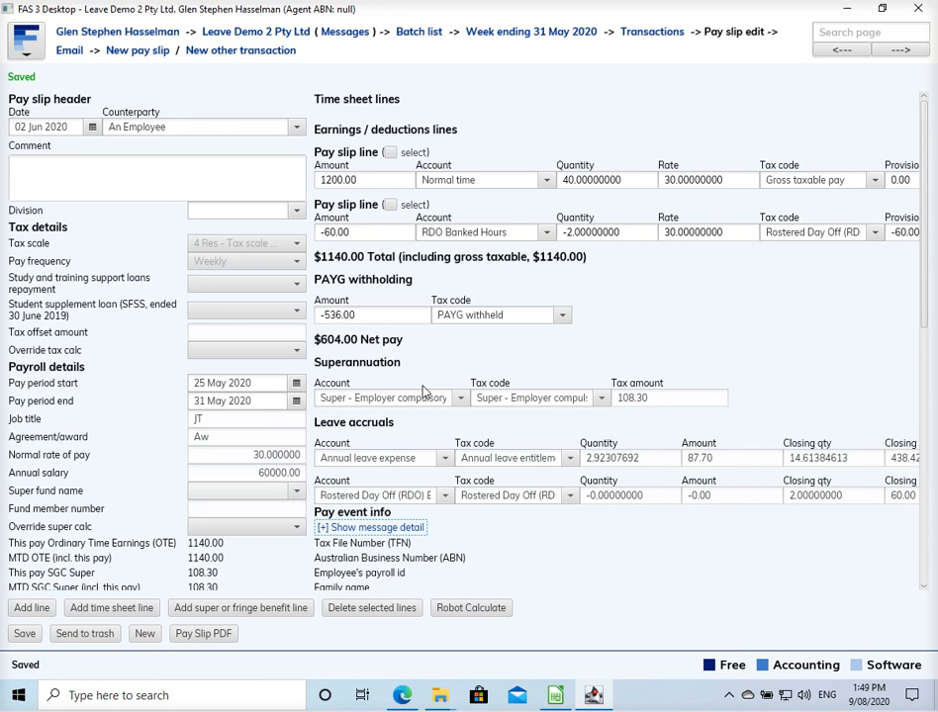
Open the payroll details of the counterparty An Employee.
{"action": "left_click", "coordinate": [297, 39]}
{"action": "left_click", "coordinate": [695, 138]}
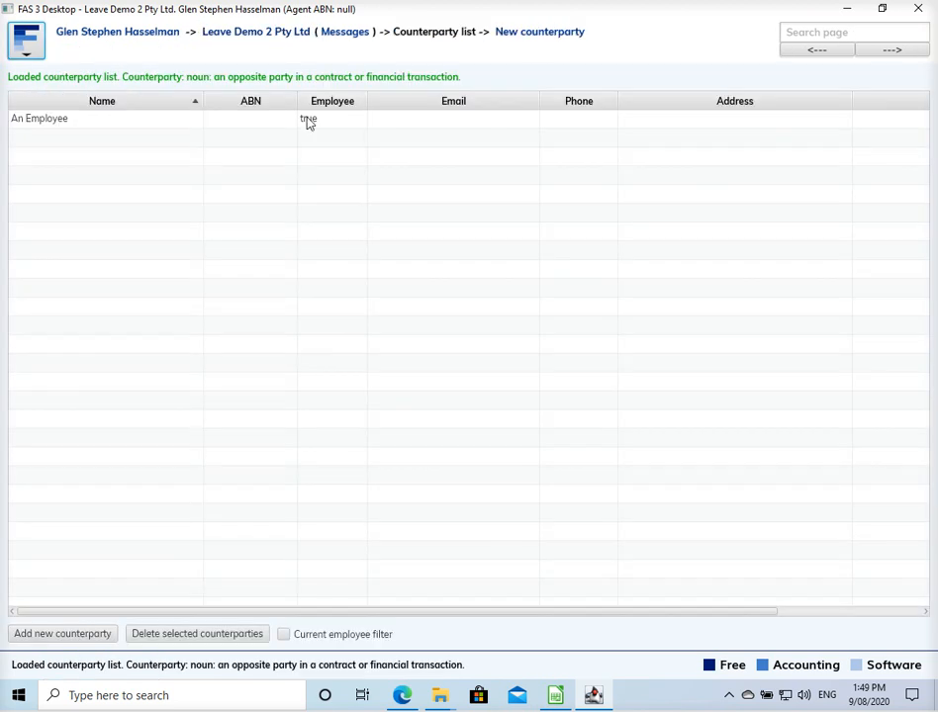
{"action": "double_click", "coordinate": [309, 122]}
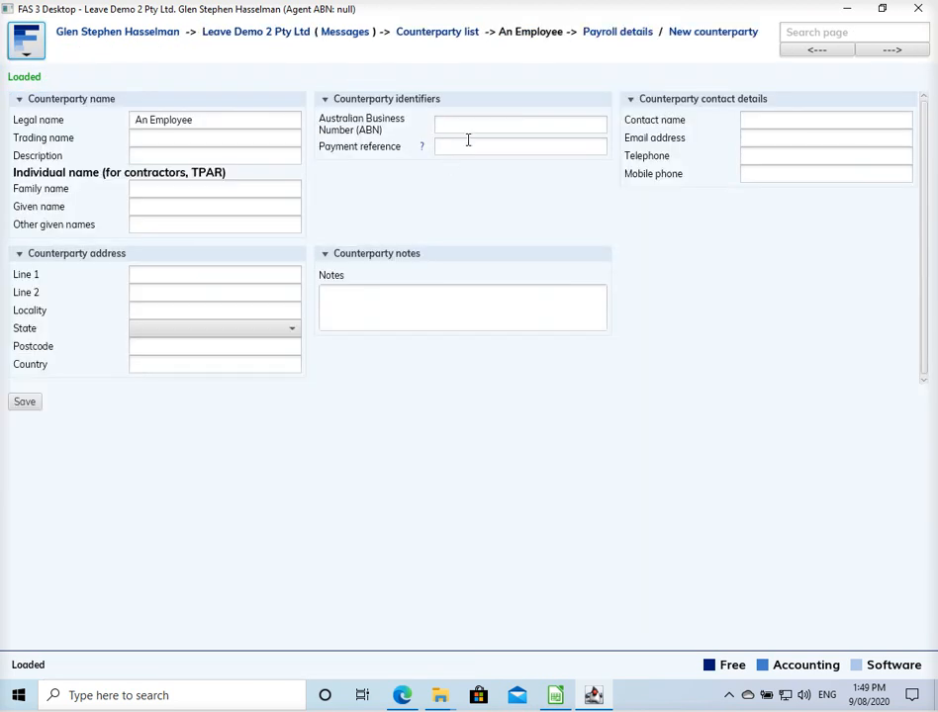
{"action": "left_click", "coordinate": [595, 36]}
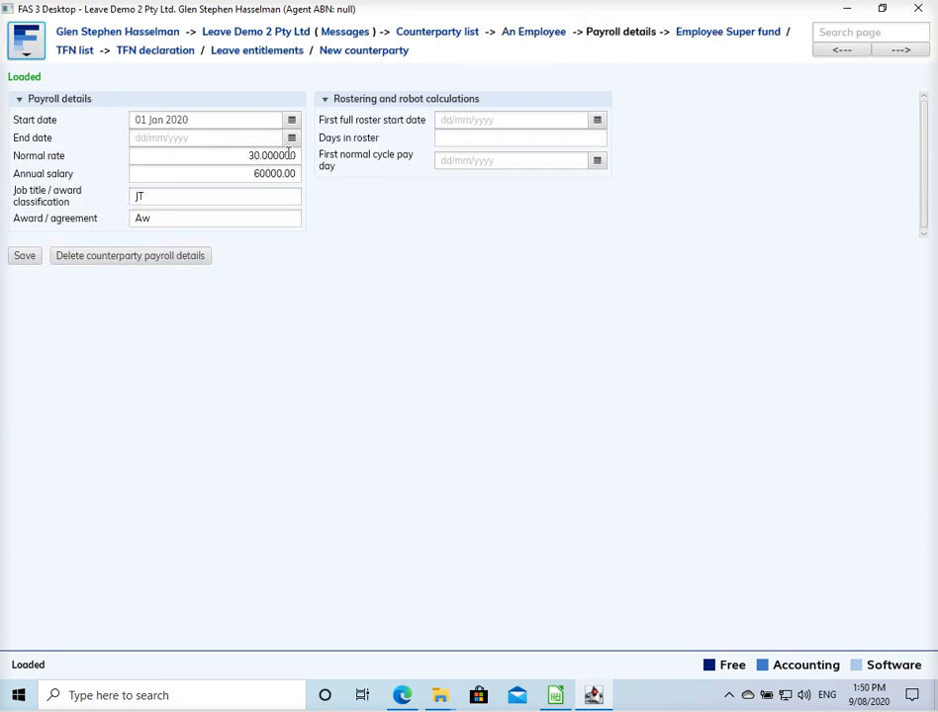
Set the employee's normal rate to 32, clear the annual salary, and save the payroll details.
{"action": "left_click_drag", "start_coordinate": [250, 157], "coordinate": [387, 176]}
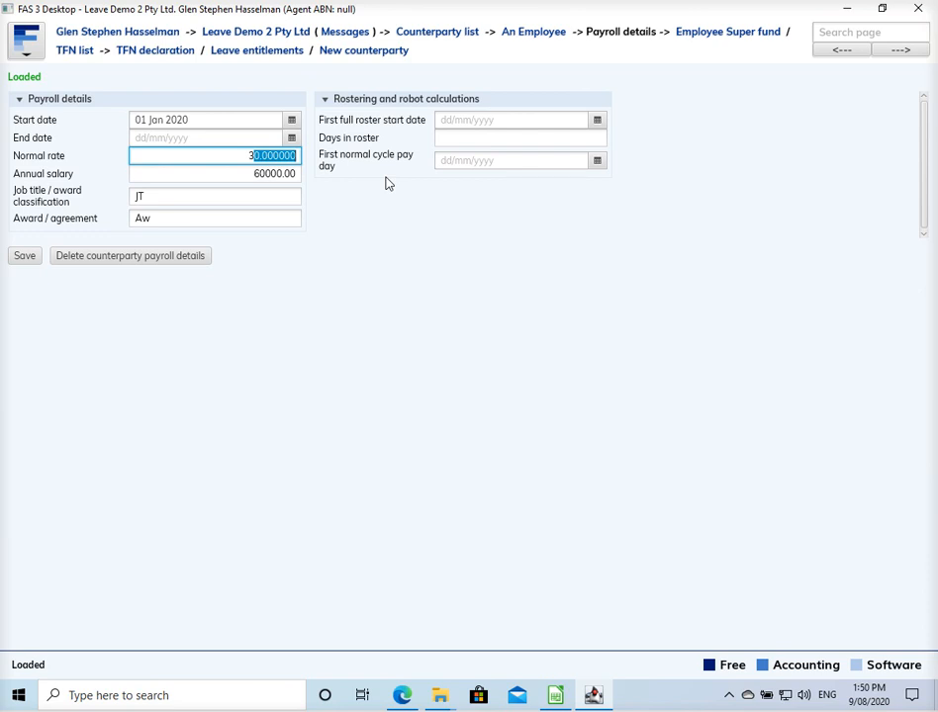
{"action": "type", "text": "2"}
{"action": "key", "text": "Tab"}
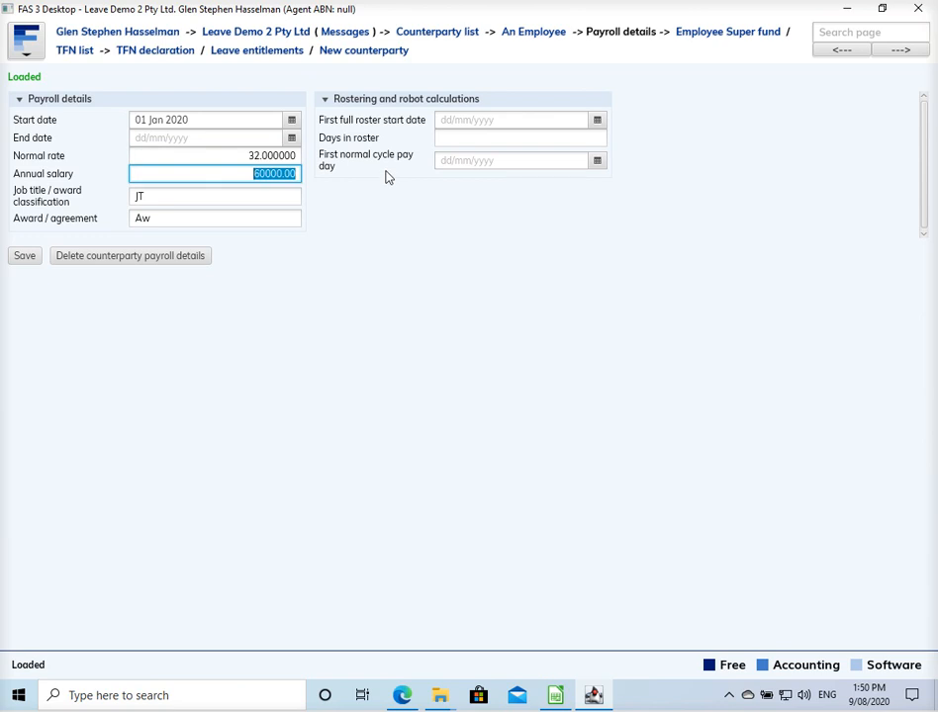
{"action": "key", "text": "BackSpace"}
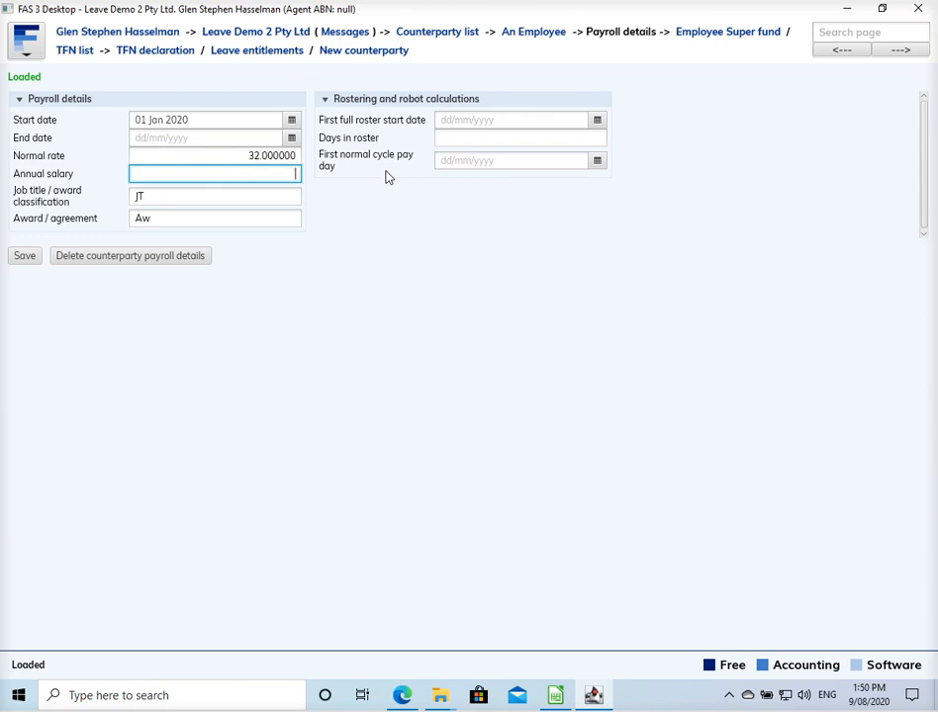
{"action": "left_click", "coordinate": [23, 259]}
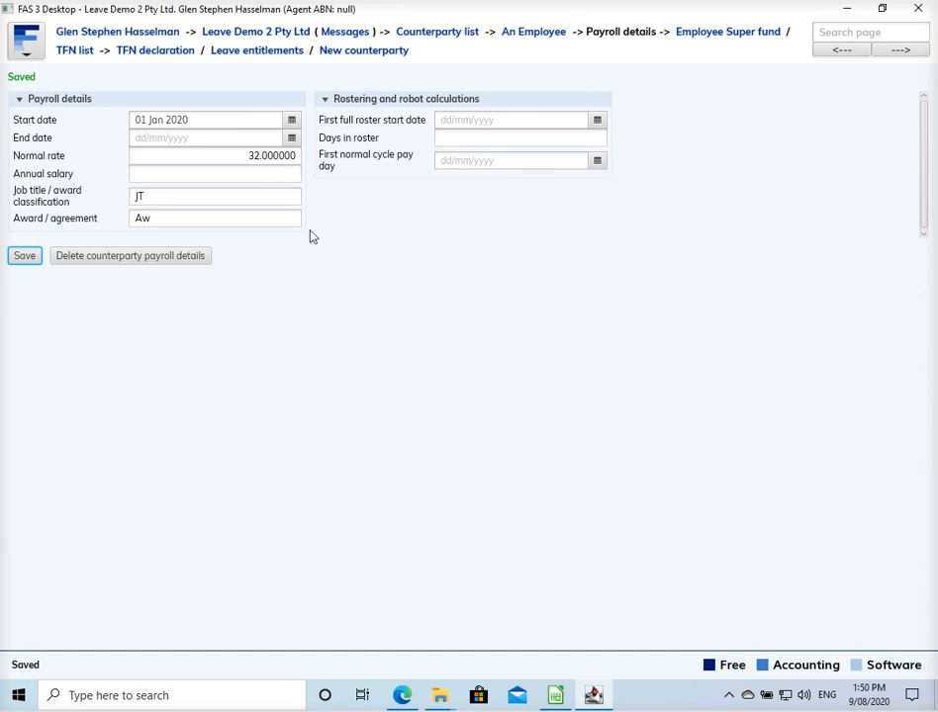
{"action": "left_click", "coordinate": [290, 173]}
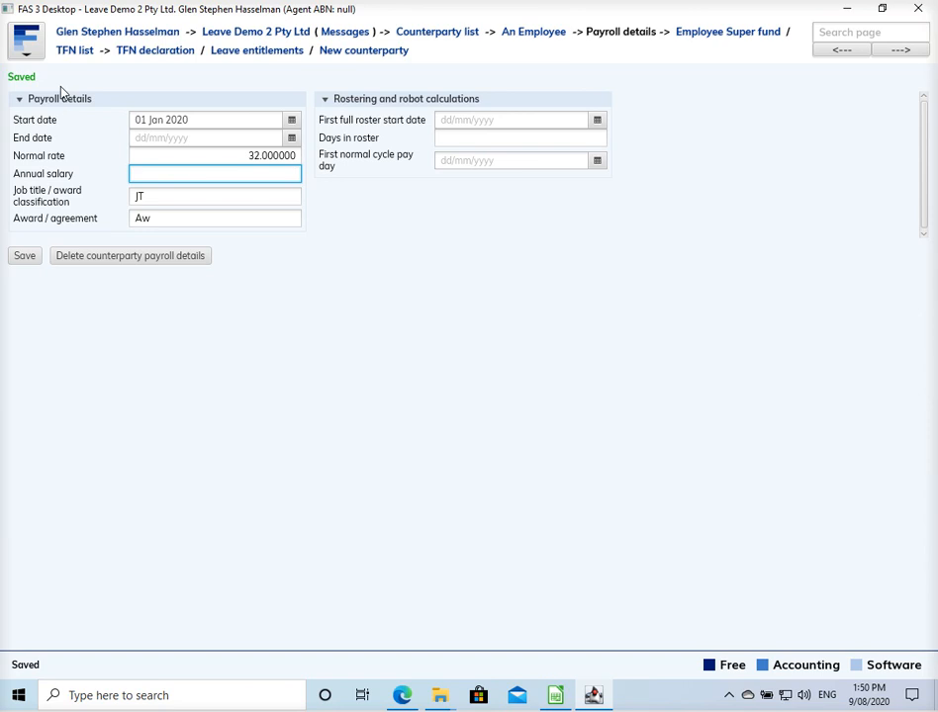
Start another new pay slip batch with the payment date 9 June 2020.
{"action": "left_click", "coordinate": [238, 34]}
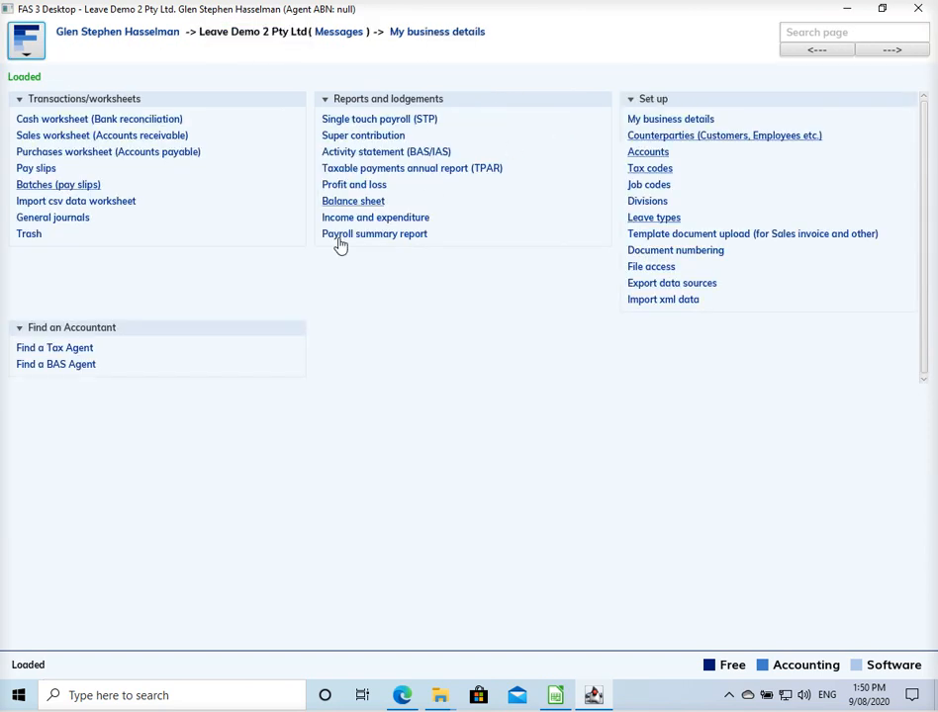
{"action": "left_click", "coordinate": [26, 188]}
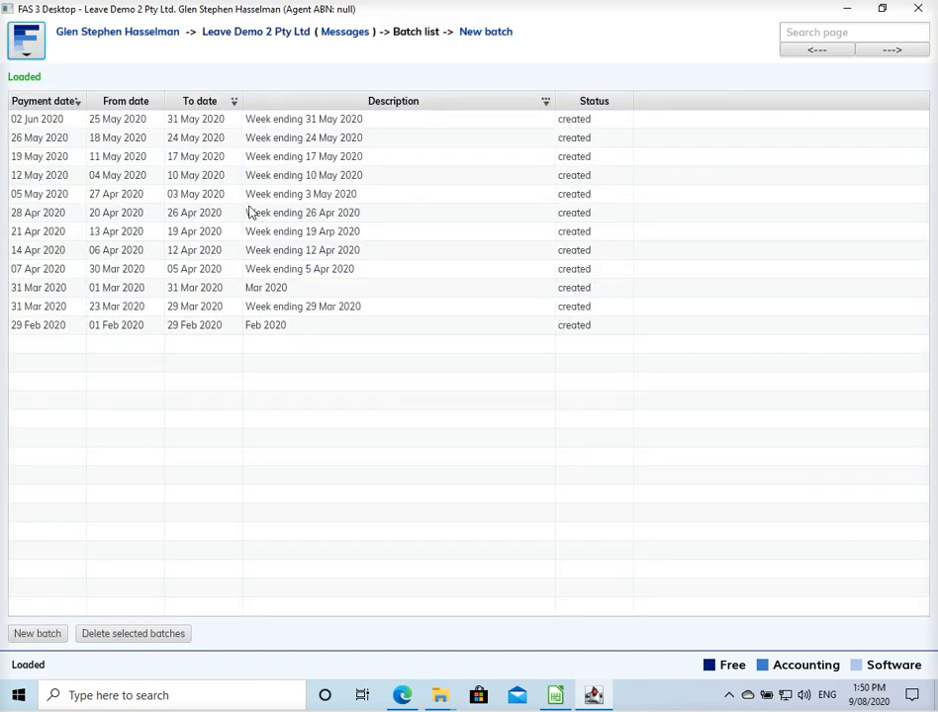
{"action": "left_click", "coordinate": [474, 35]}
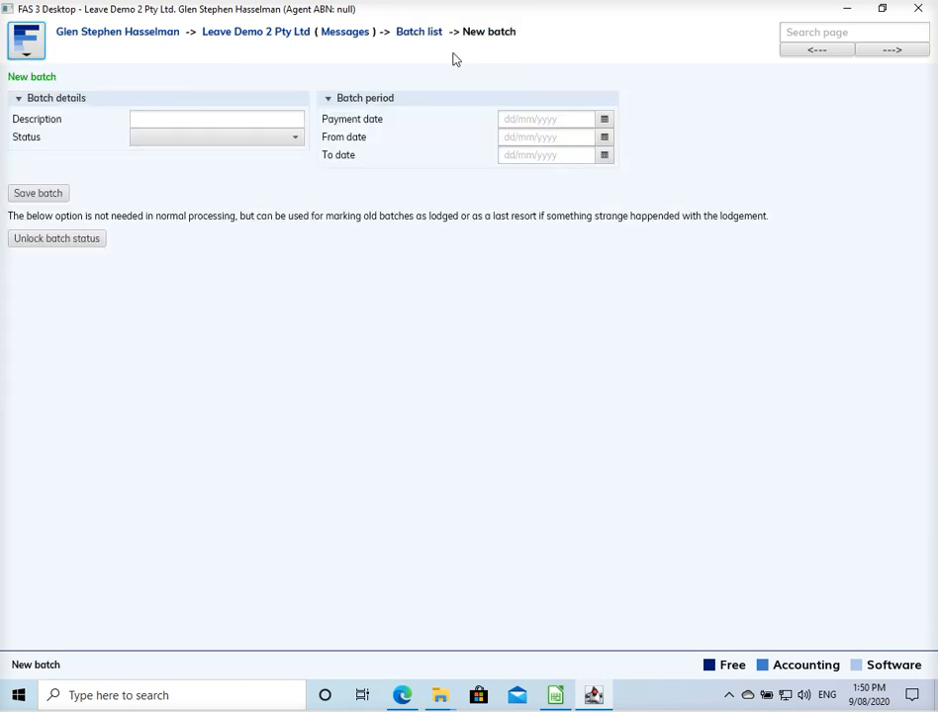
{"action": "left_click", "coordinate": [603, 119]}
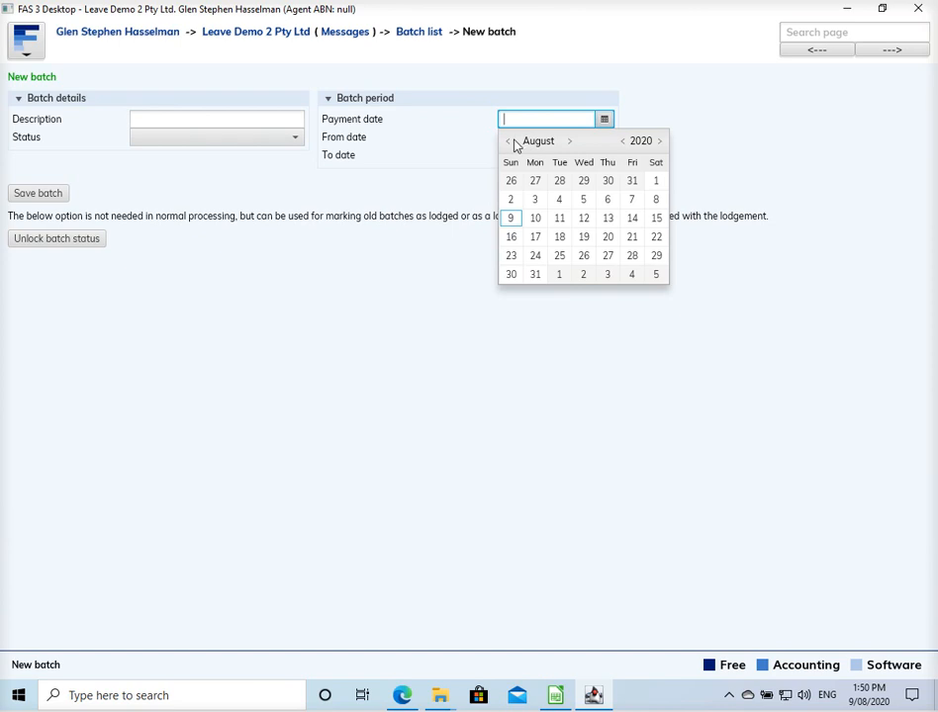
{"action": "left_click", "coordinate": [508, 143]}
{"action": "left_click", "coordinate": [510, 143]}
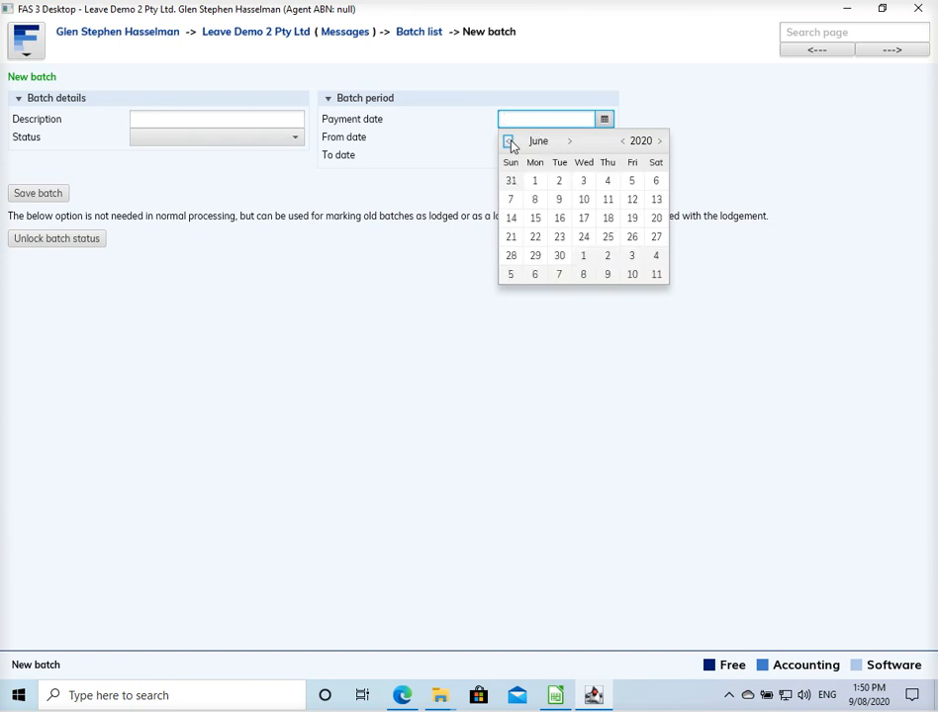
{"action": "left_click", "coordinate": [559, 199]}
Set the batch period From date to 1 June 2020 and To date to 7 June 2020.
{"action": "left_click", "coordinate": [605, 139]}
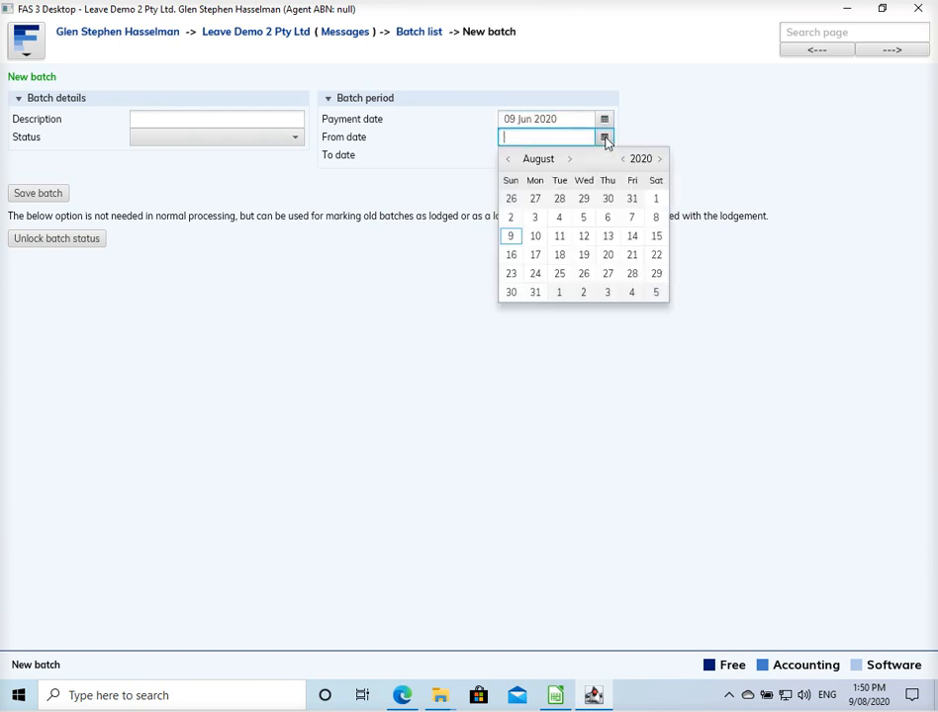
{"action": "left_click", "coordinate": [507, 160]}
{"action": "left_click", "coordinate": [507, 159]}
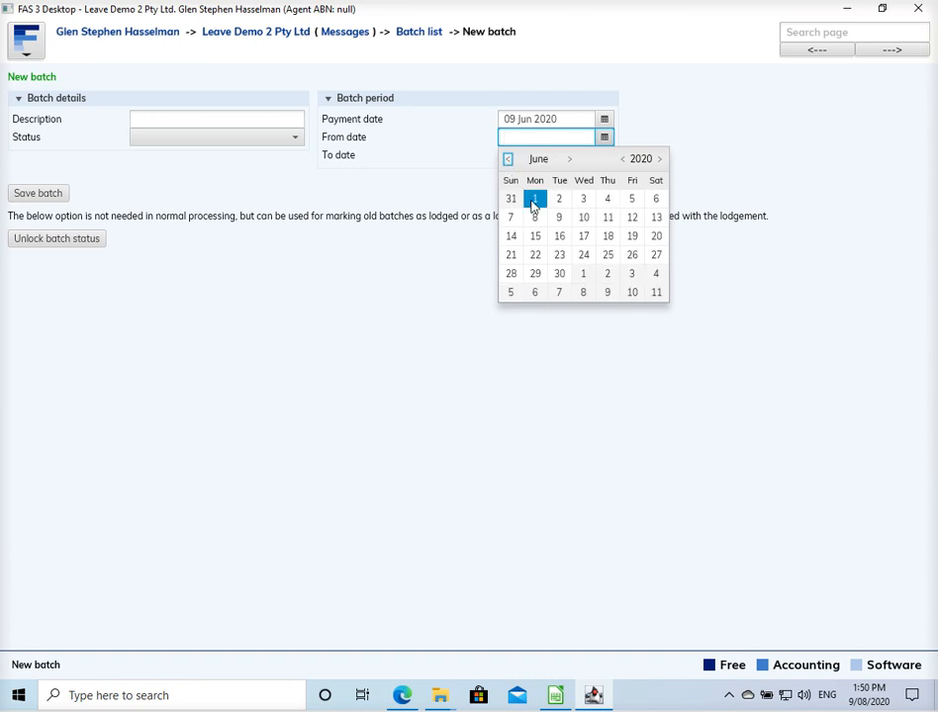
{"action": "left_click", "coordinate": [534, 199]}
{"action": "left_click", "coordinate": [604, 156]}
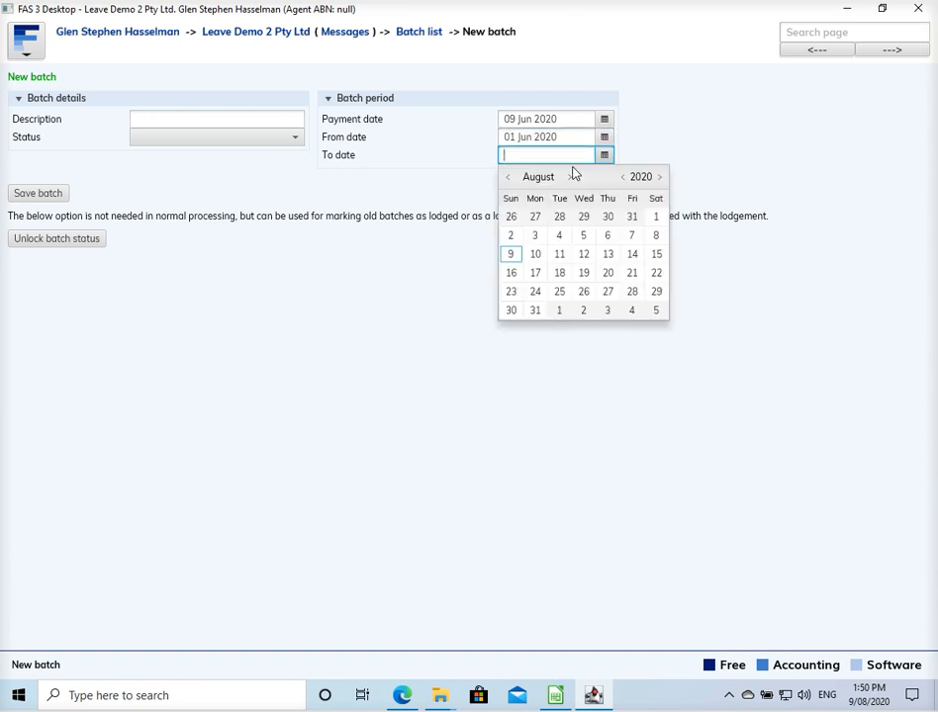
{"action": "left_click", "coordinate": [510, 177]}
{"action": "left_click", "coordinate": [509, 177]}
{"action": "left_click", "coordinate": [510, 235]}
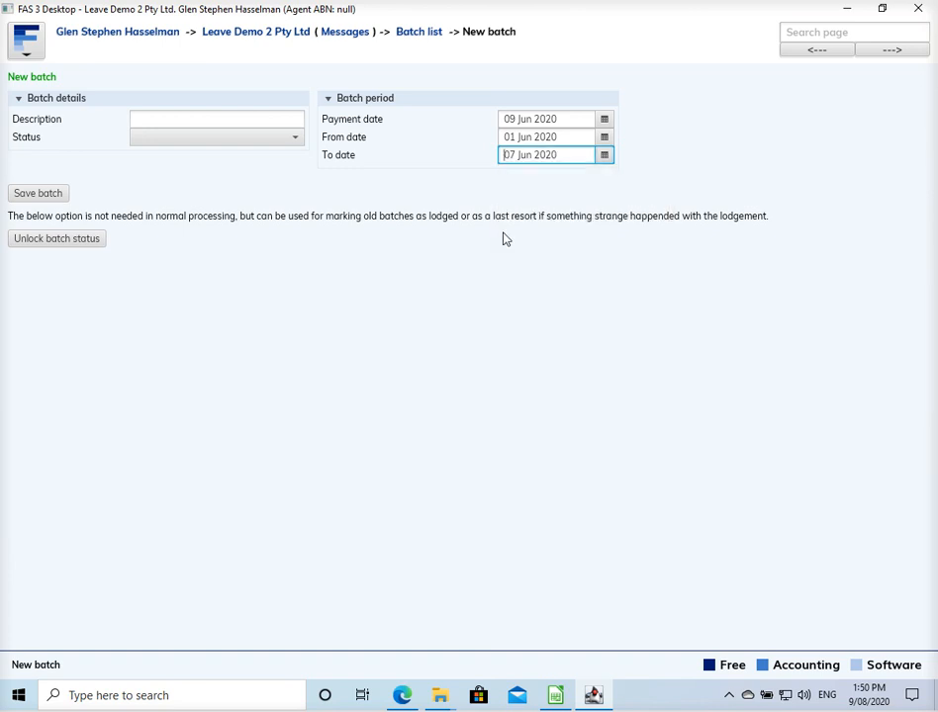
Describe the batch as "Week ending 7 Jun 2020" and save it.
{"action": "left_click", "coordinate": [229, 118]}
{"action": "type", "text": "Week ending 7 Jun 2020"}
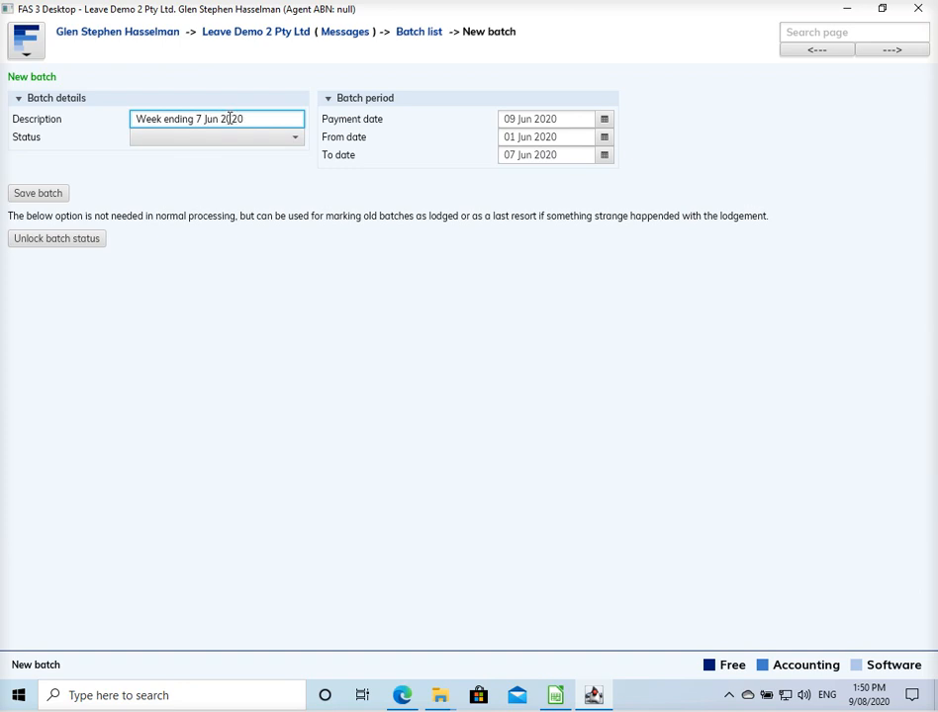
{"action": "left_click", "coordinate": [40, 192]}
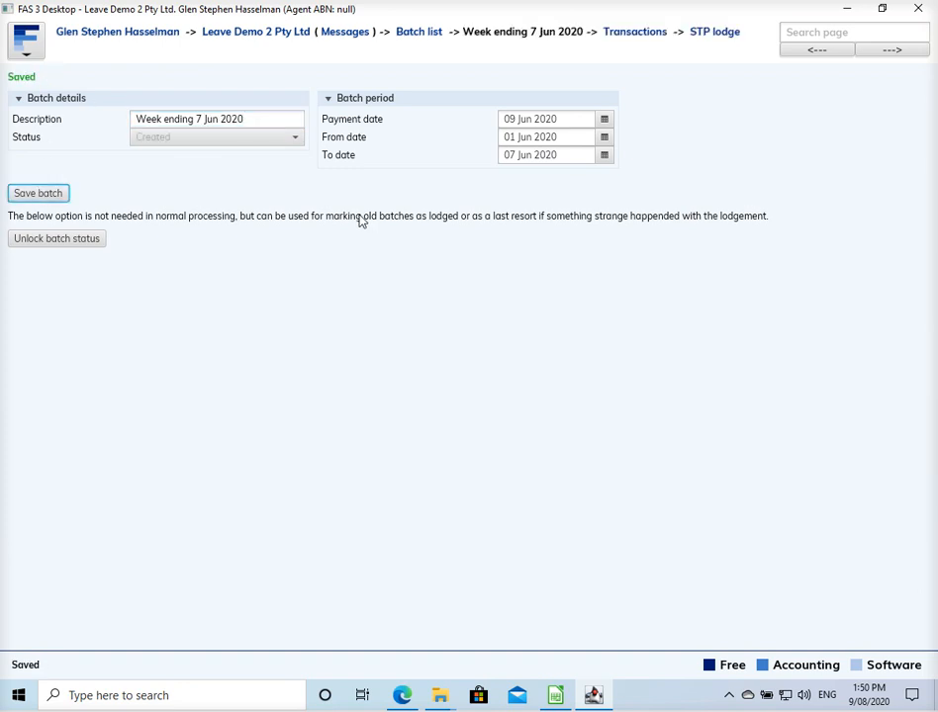
Create a new pay slip for An Employee in the Week ending 7 Jun 2020 batch.
{"action": "left_click", "coordinate": [638, 35]}
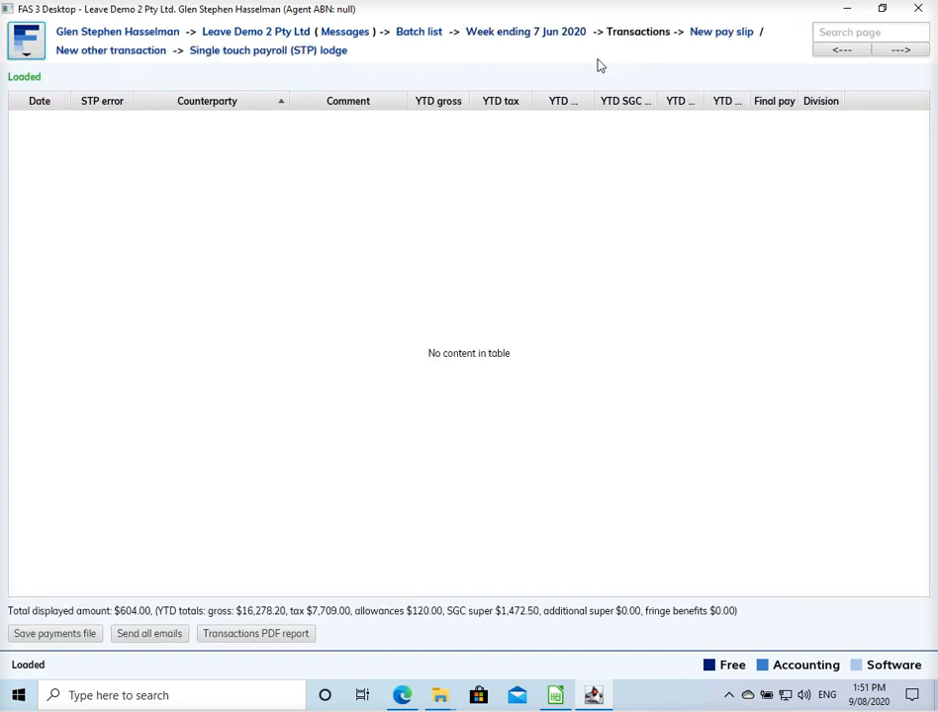
{"action": "left_click", "coordinate": [729, 38]}
{"action": "left_click", "coordinate": [232, 125]}
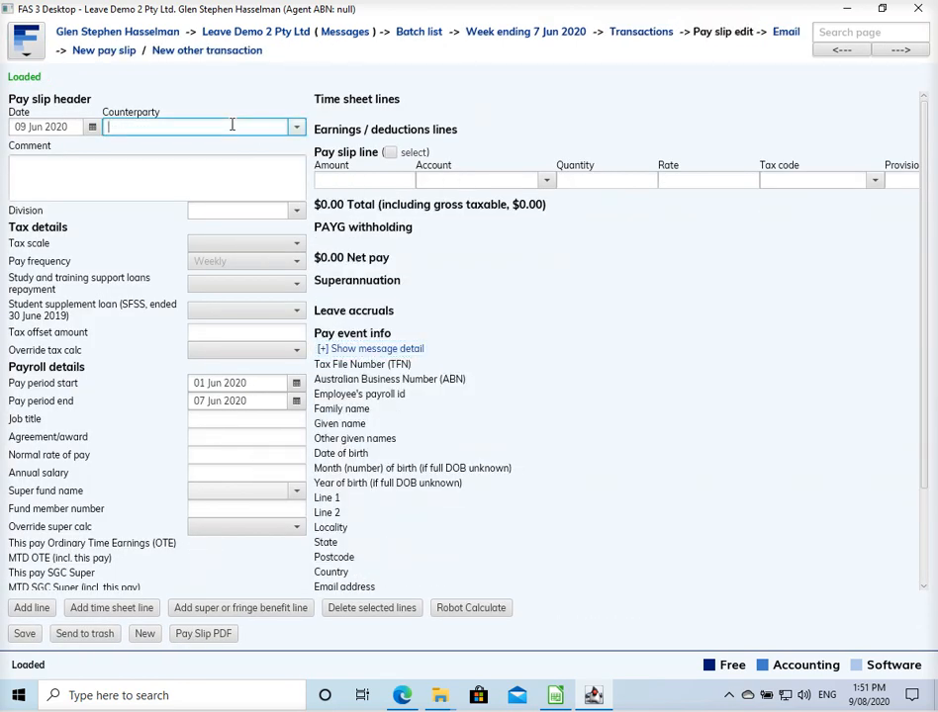
{"action": "type", "text": "emplo"}
{"action": "key", "text": "Return"}
Enter a Normal time earnings line with a quantity of 40 hours on the pay slip.
{"action": "left_click", "coordinate": [457, 182]}
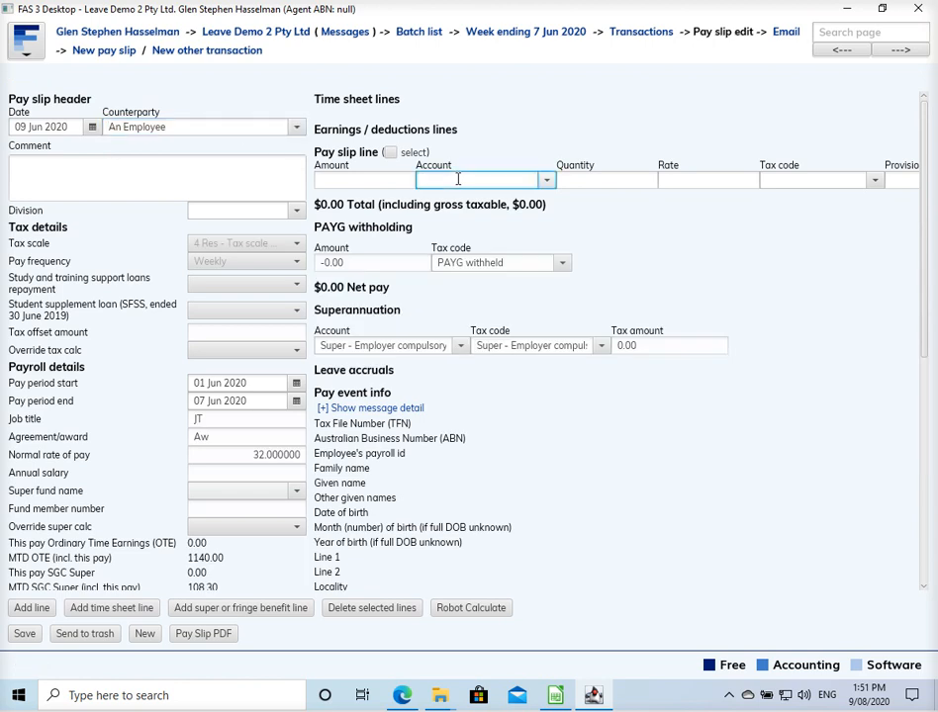
{"action": "type", "text": "nor"}
{"action": "key", "text": "Return"}
{"action": "key", "text": "Tab"}
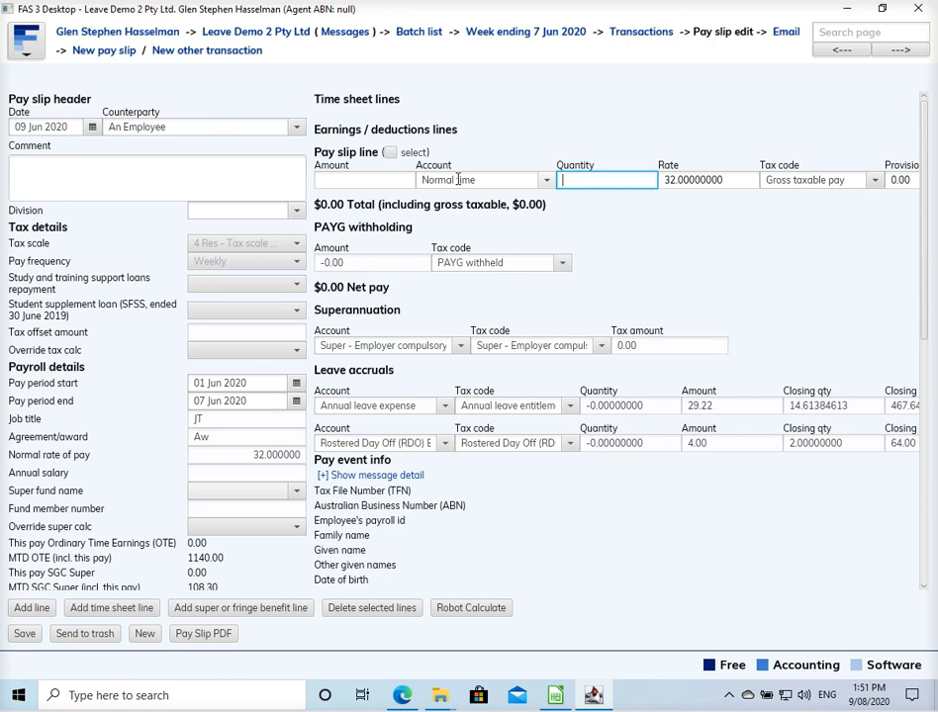
{"action": "type", "text": "40"}
Add an RDO Banked Hours line with a quantity of -2 and save the pay slip.
{"action": "left_click", "coordinate": [30, 609]}
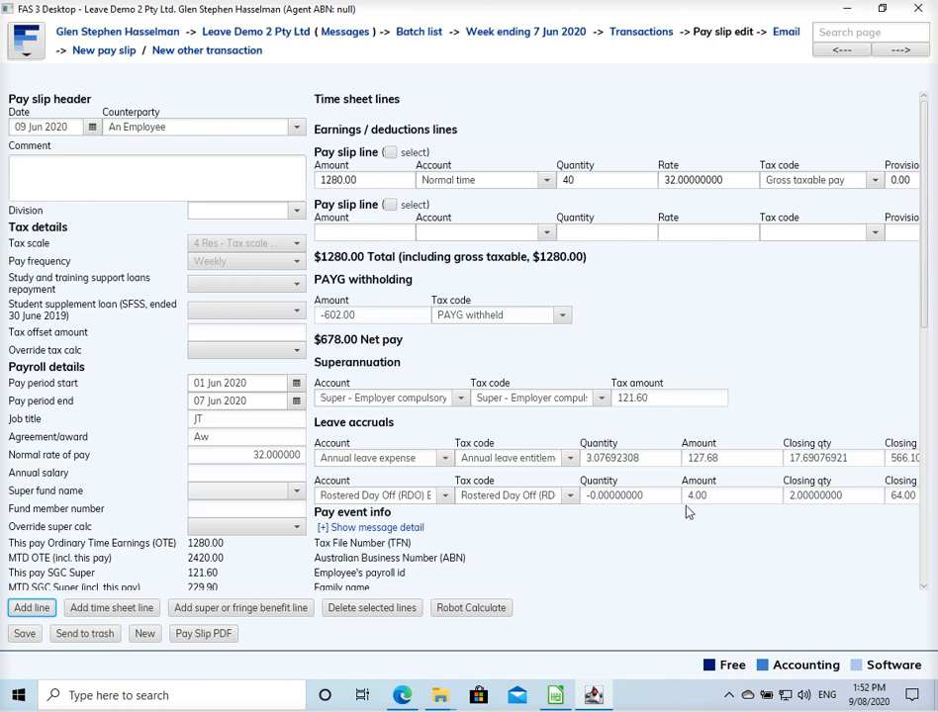
{"action": "left_click", "coordinate": [484, 234]}
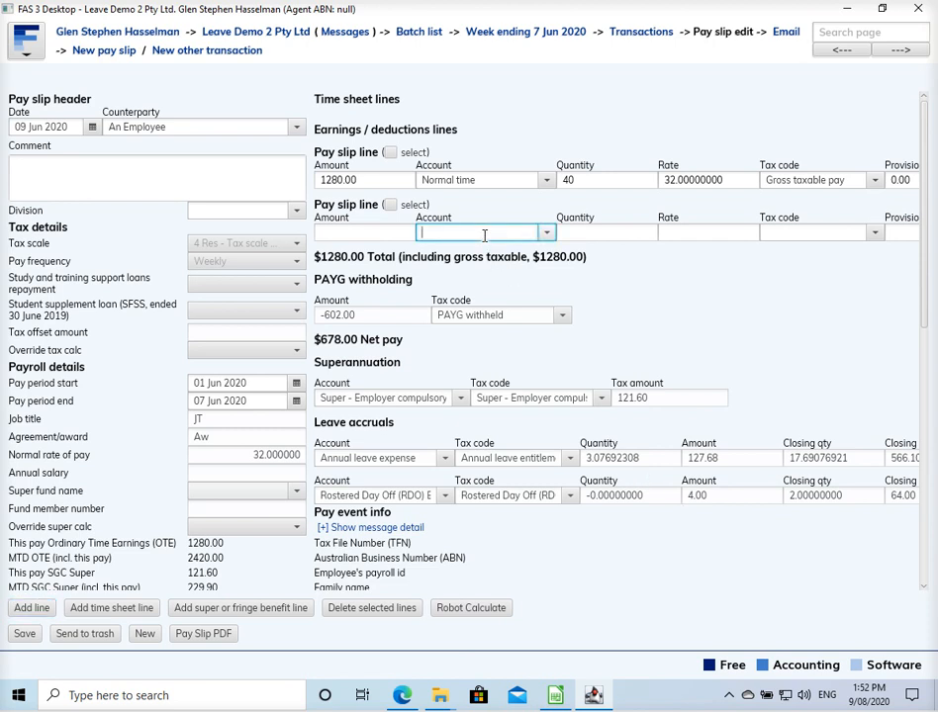
{"action": "type", "text": "bank"}
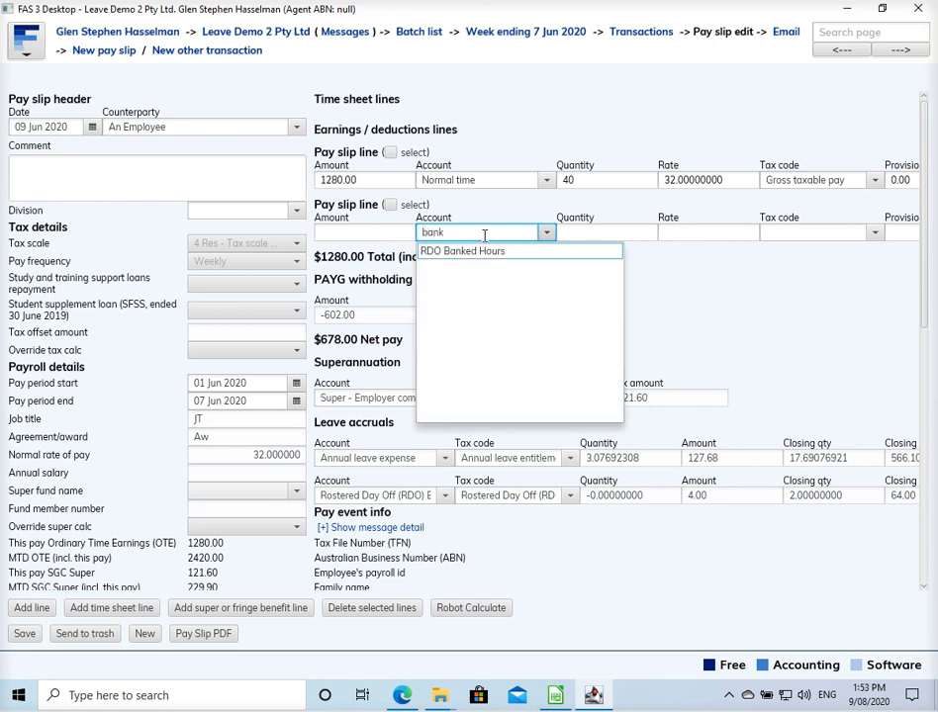
{"action": "key", "text": "Tab"}
{"action": "type", "text": "-2"}
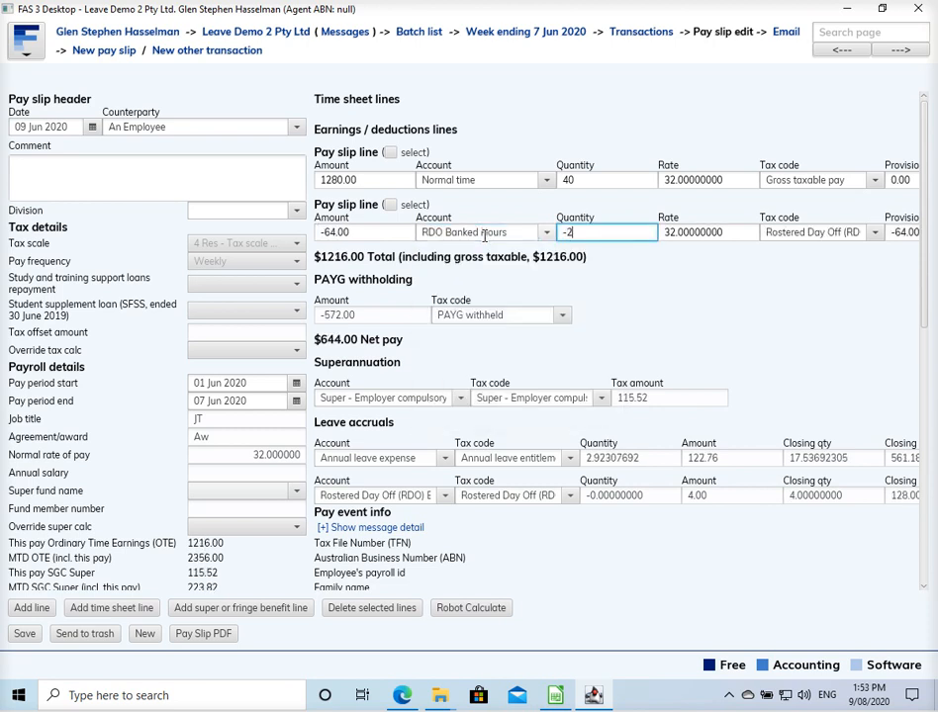
{"action": "key", "text": "Tab"}
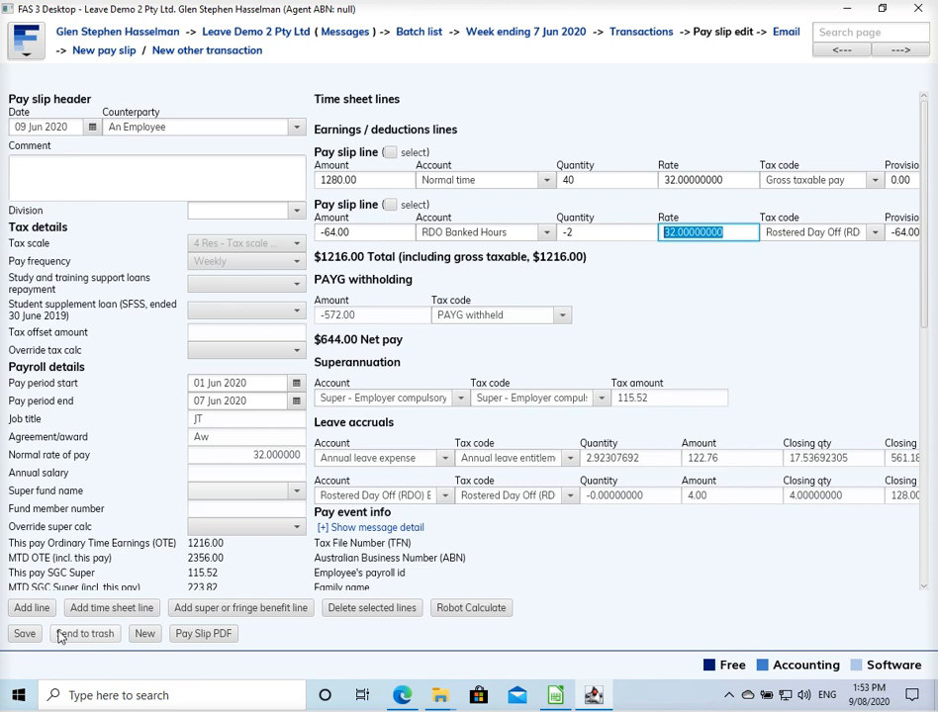
{"action": "left_click", "coordinate": [26, 633]}
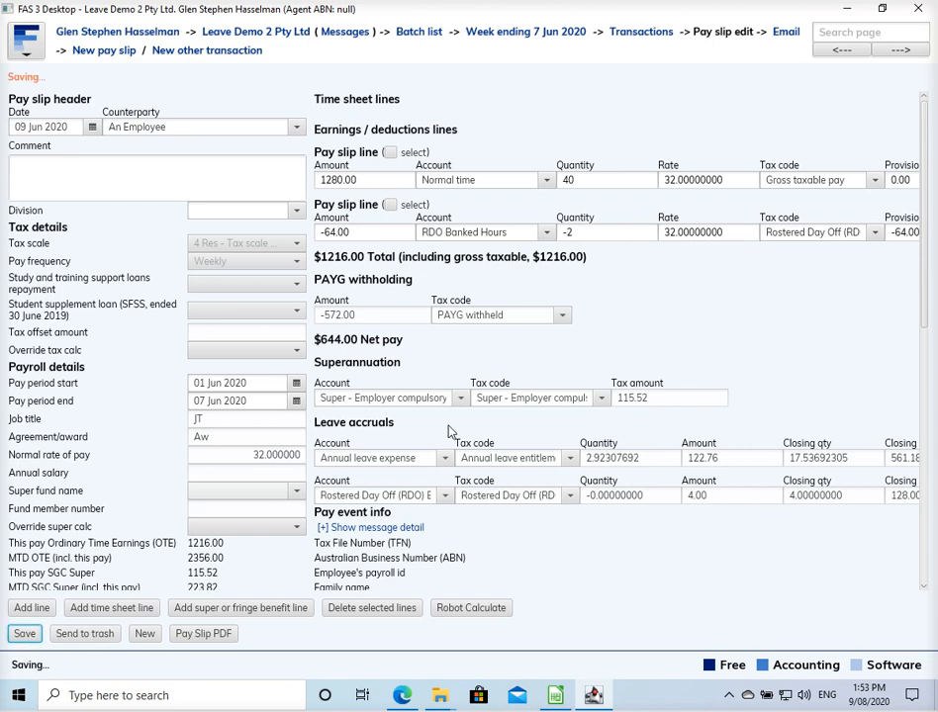
Open the company's Profit and loss report and set its start date to 1 June 2020.
{"action": "left_click", "coordinate": [308, 35]}
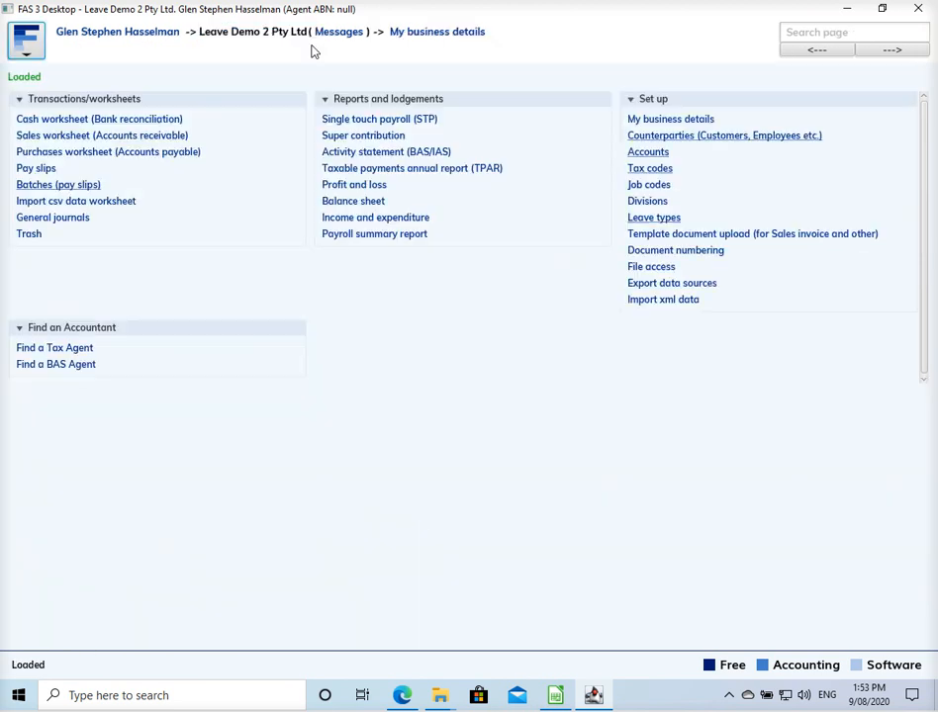
{"action": "left_click", "coordinate": [369, 187]}
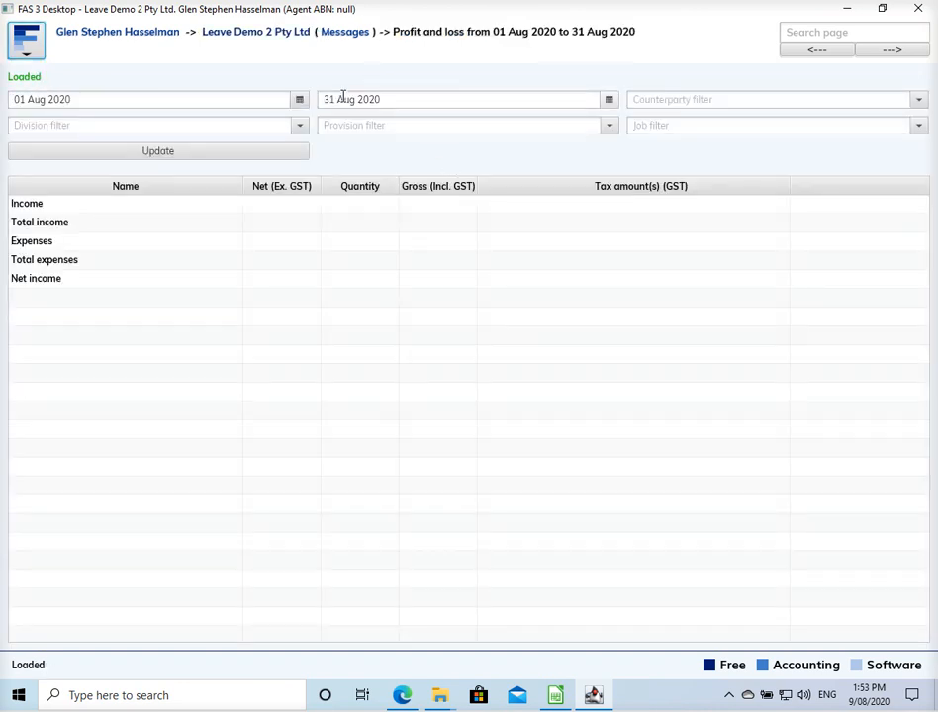
{"action": "left_click", "coordinate": [299, 100]}
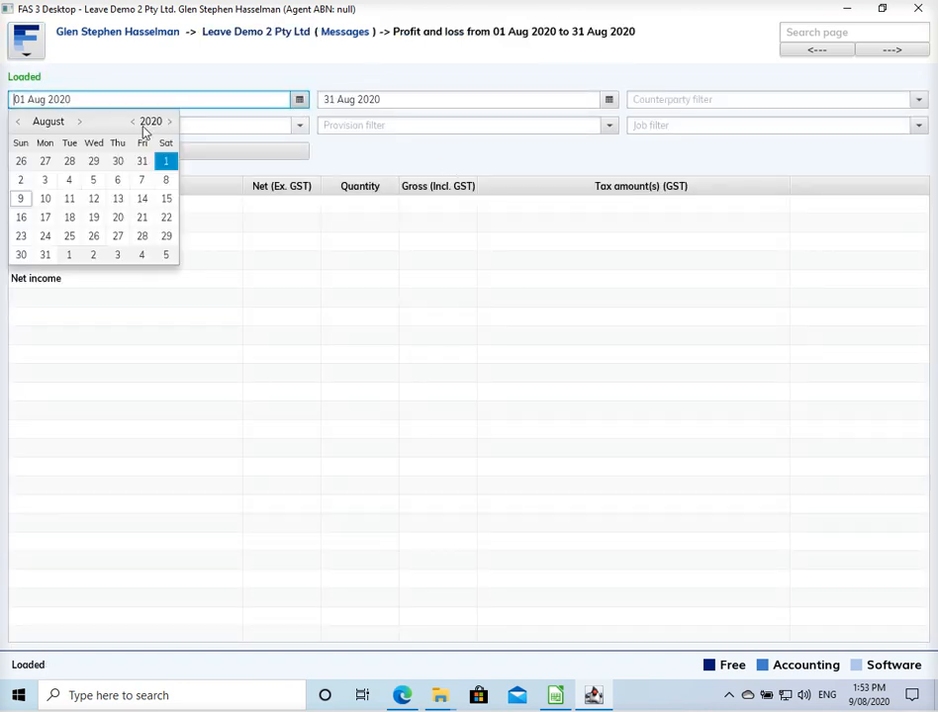
{"action": "left_click", "coordinate": [18, 123]}
{"action": "left_click", "coordinate": [18, 123]}
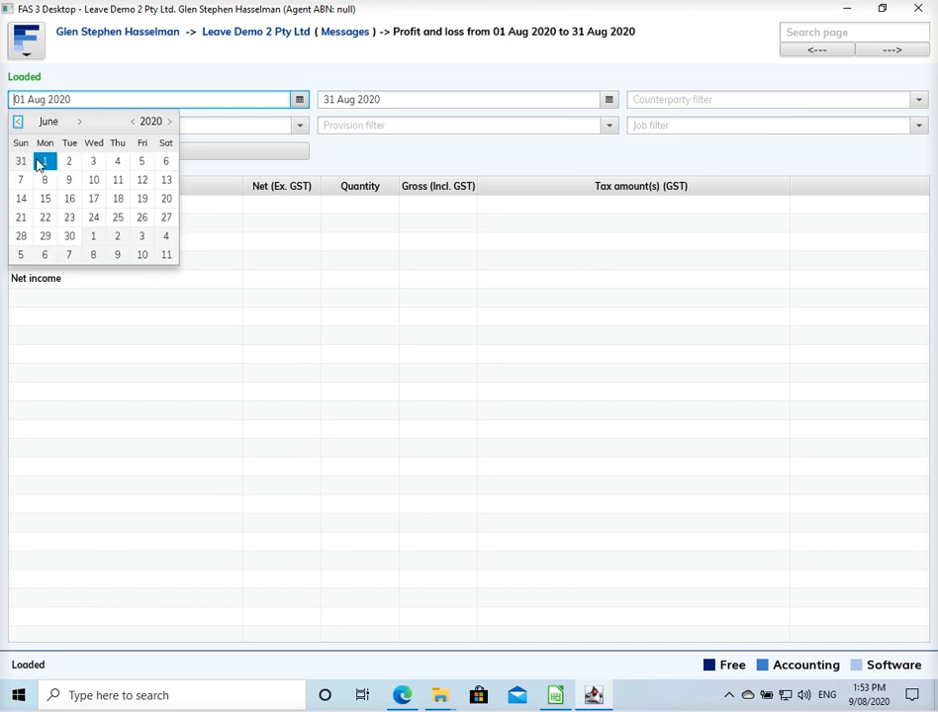
{"action": "left_click", "coordinate": [40, 162]}
Update the report with the end date 30 June 2020 and examine the Rostered Day Off (RDO) Expense and RDO Banked Hours rows.
{"action": "left_click", "coordinate": [609, 100]}
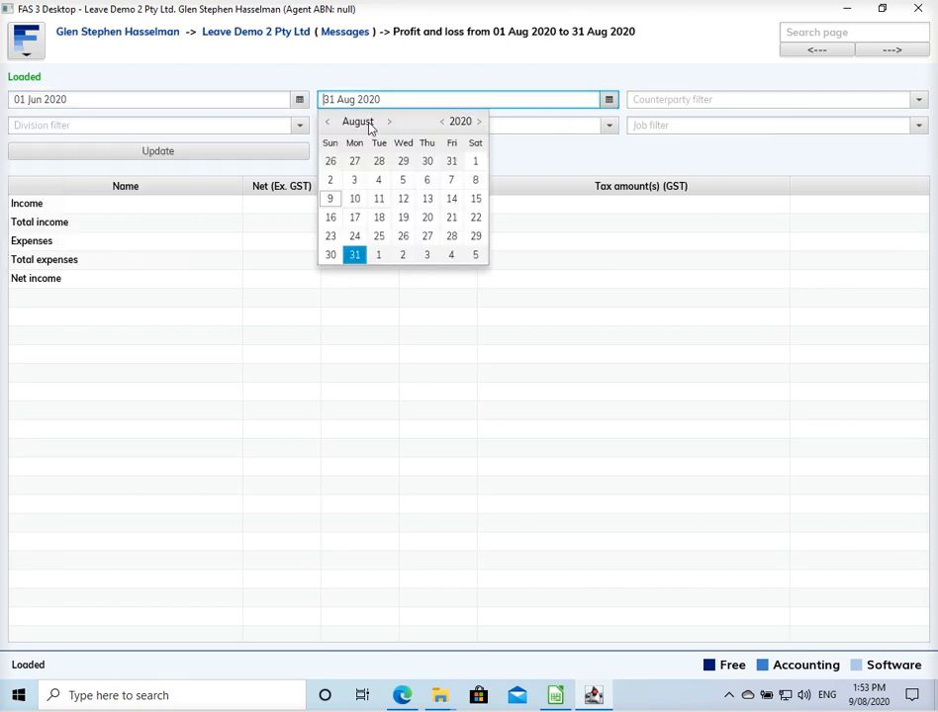
{"action": "left_click", "coordinate": [327, 121]}
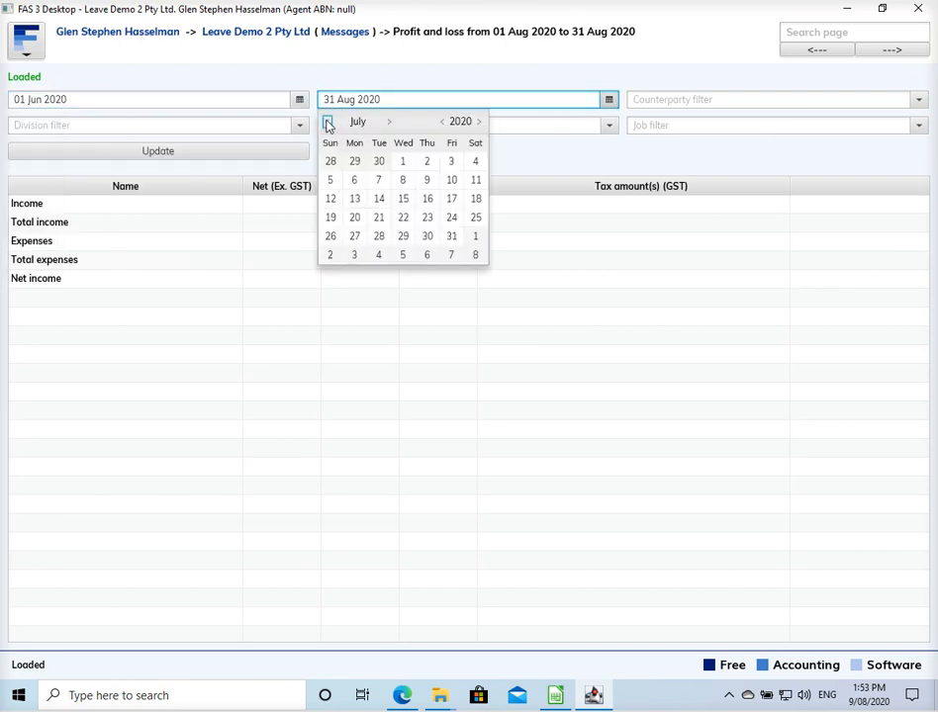
{"action": "left_click", "coordinate": [378, 160]}
{"action": "left_click", "coordinate": [266, 150]}
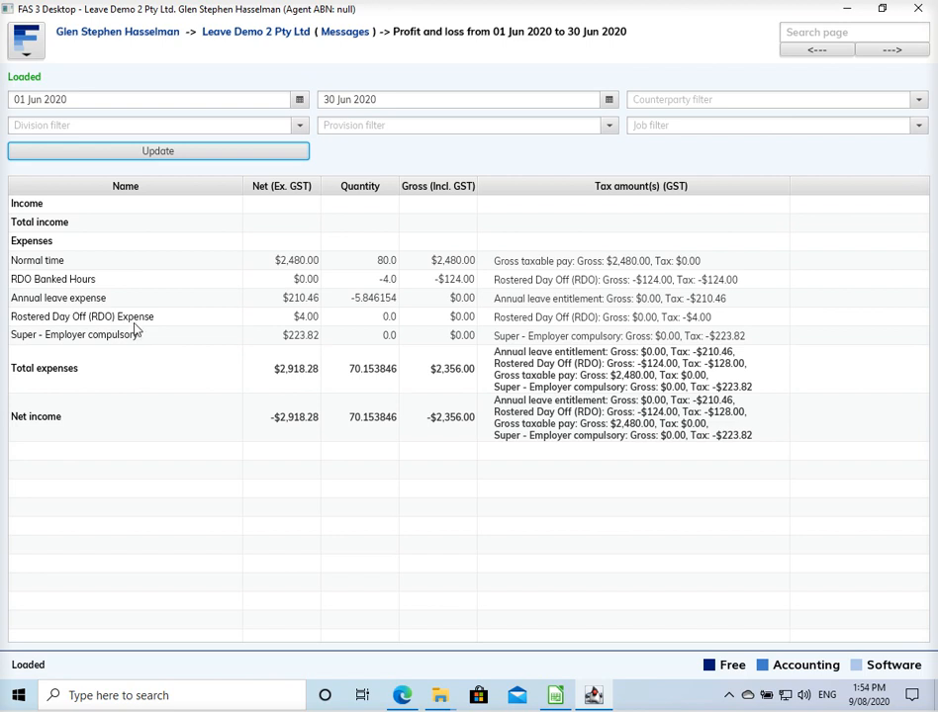
{"action": "left_click", "coordinate": [168, 322]}
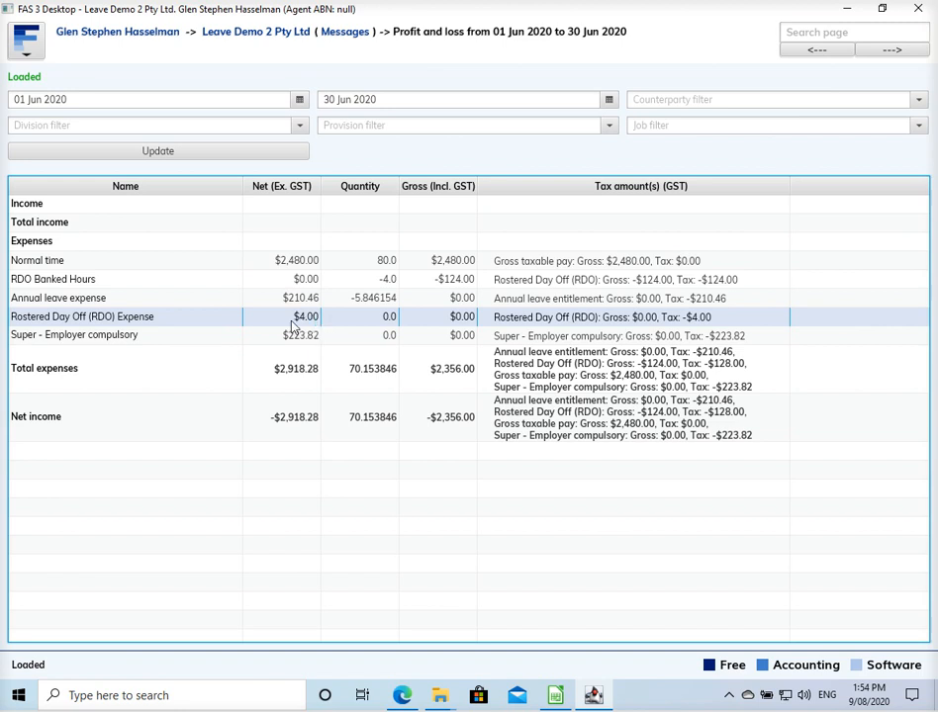
{"action": "left_click", "coordinate": [71, 279]}
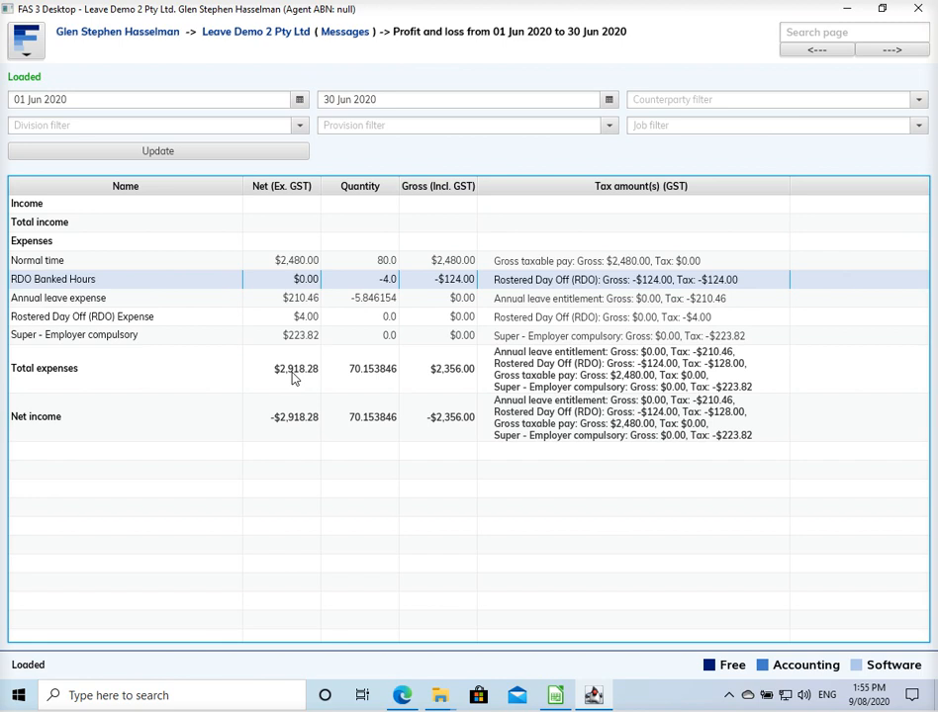
{"action": "left_click", "coordinate": [295, 318]}
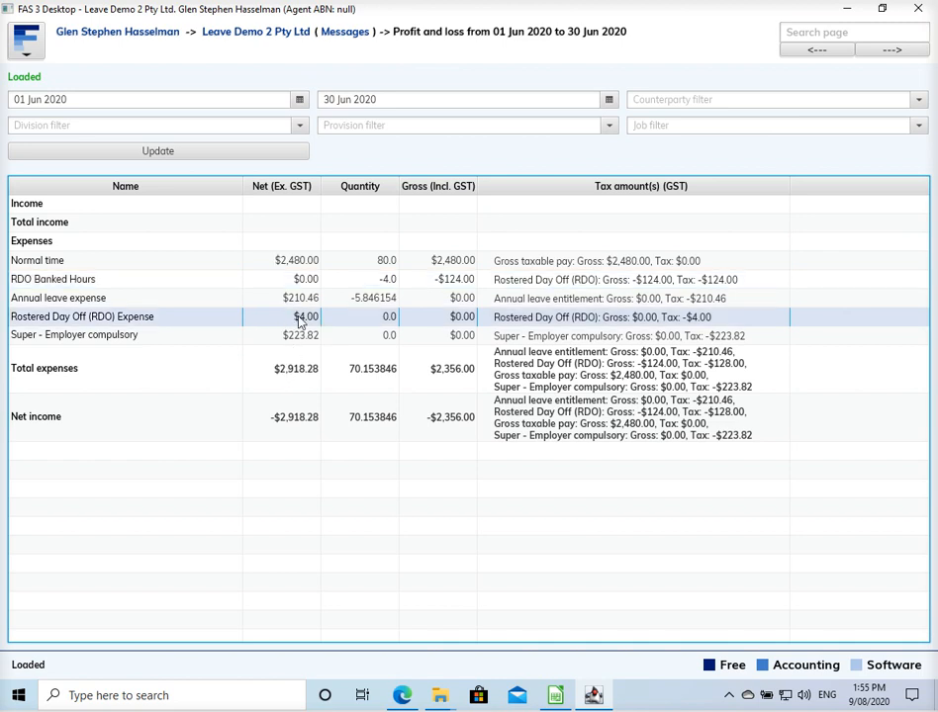